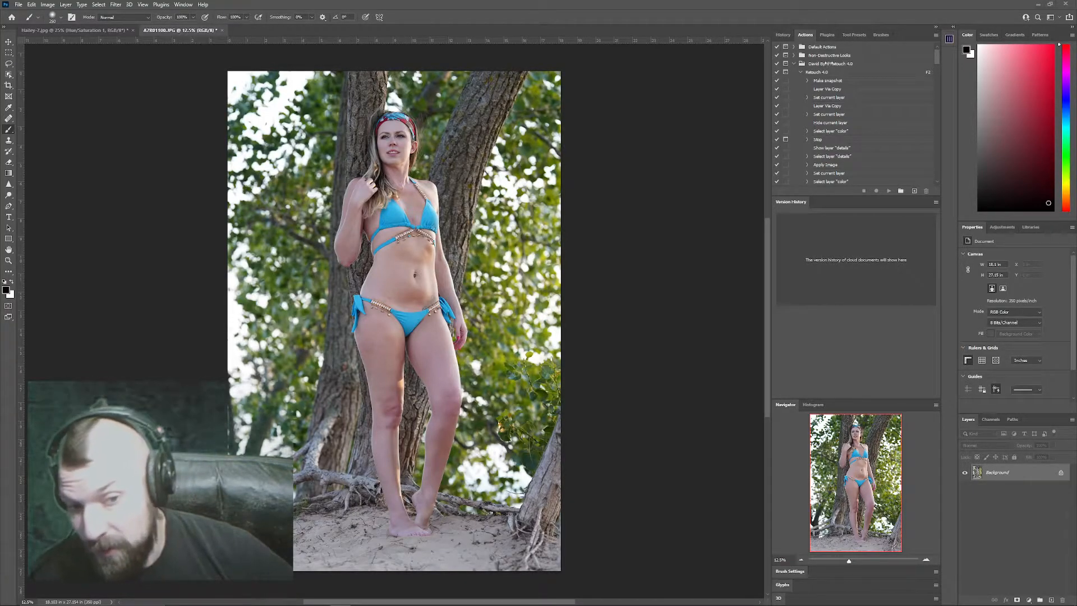
Examine the subject's skin from the face down to the knees for areas that need retouching.
click(813, 66)
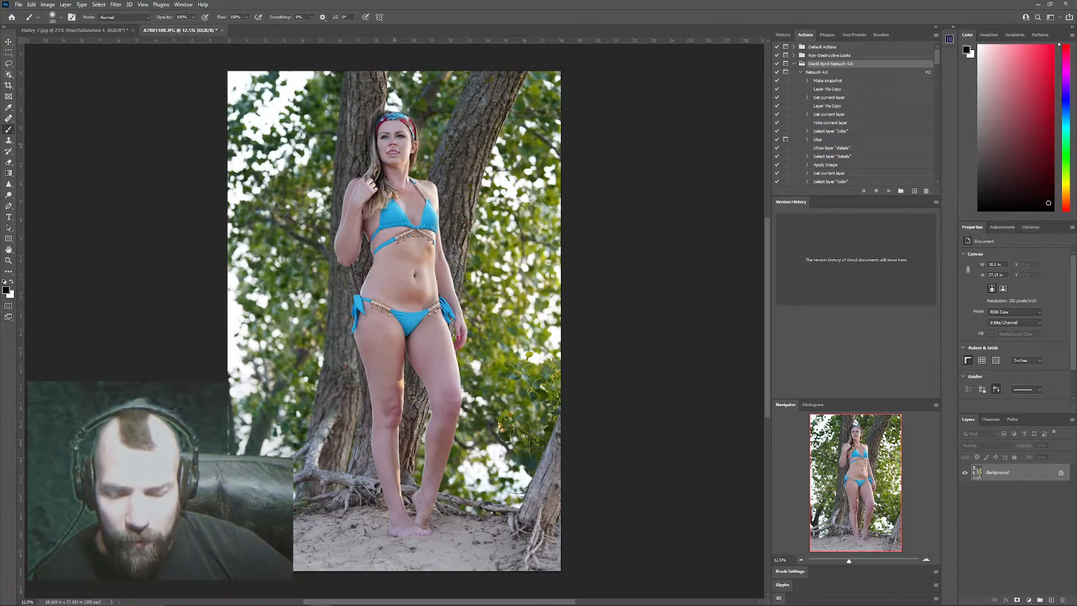
key(z)
mouse_move(393, 151)
mouse_down()
mouse_move(466, 179)
mouse_move(442, 196)
mouse_up()
scroll(449, 186, up, 3)
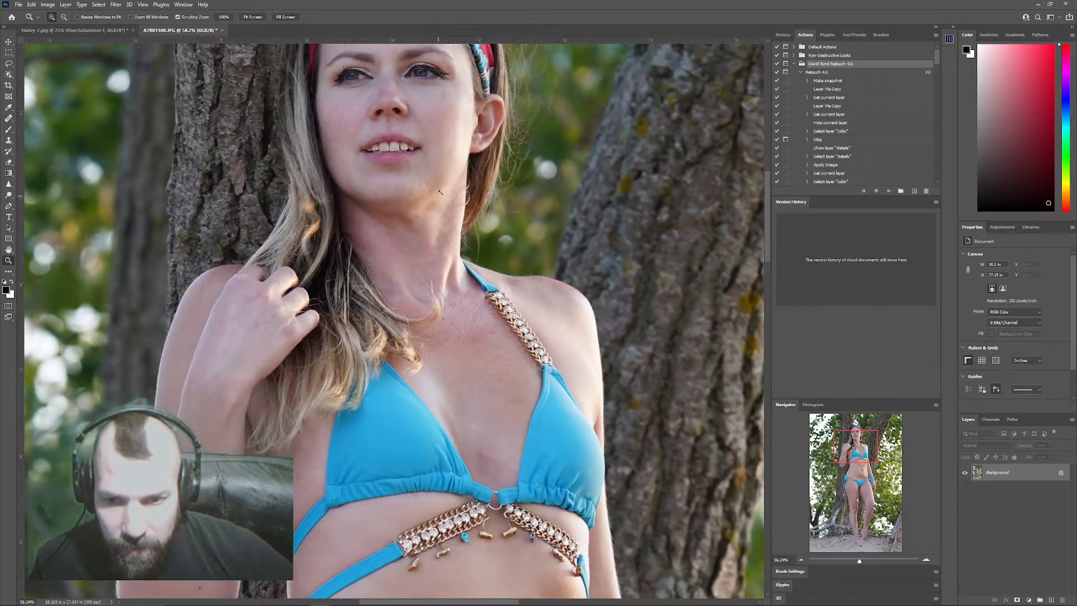
scroll(752, 224, down, 5)
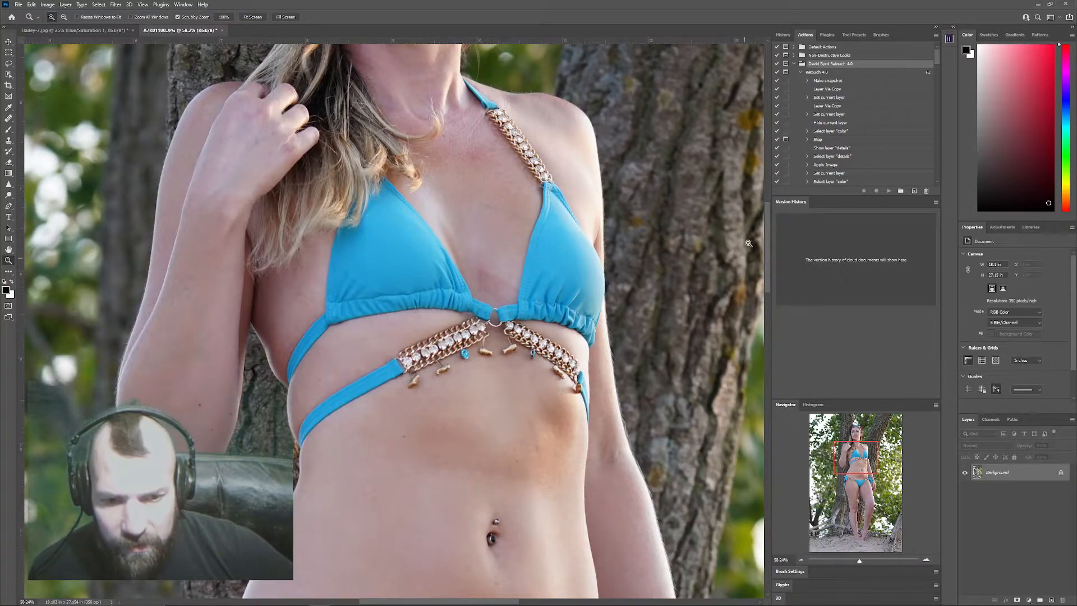
scroll(712, 267, down, 5)
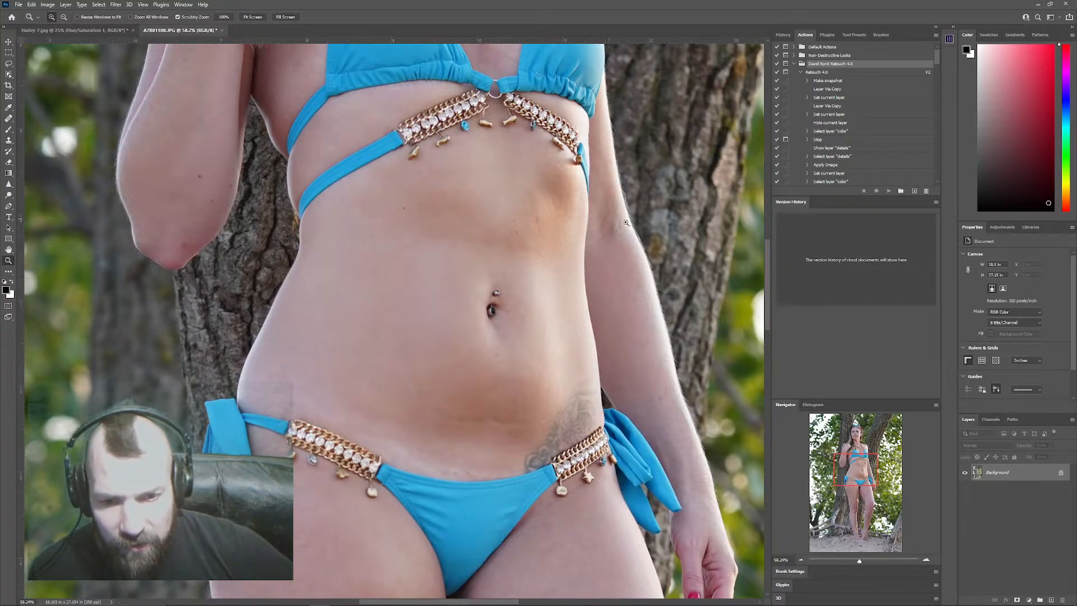
scroll(769, 263, down, 1)
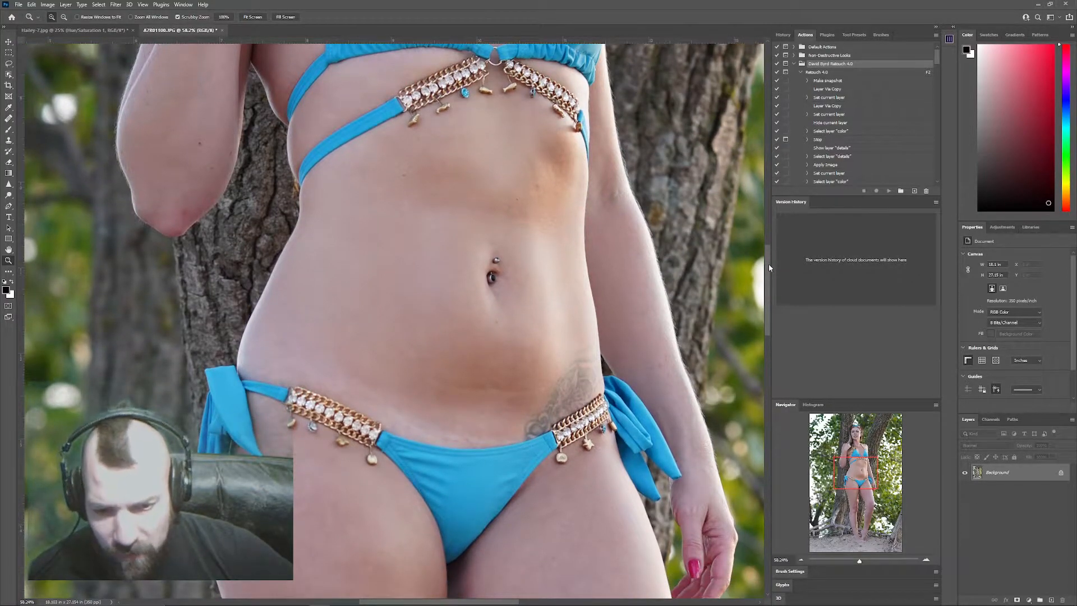
scroll(769, 267, down, 7)
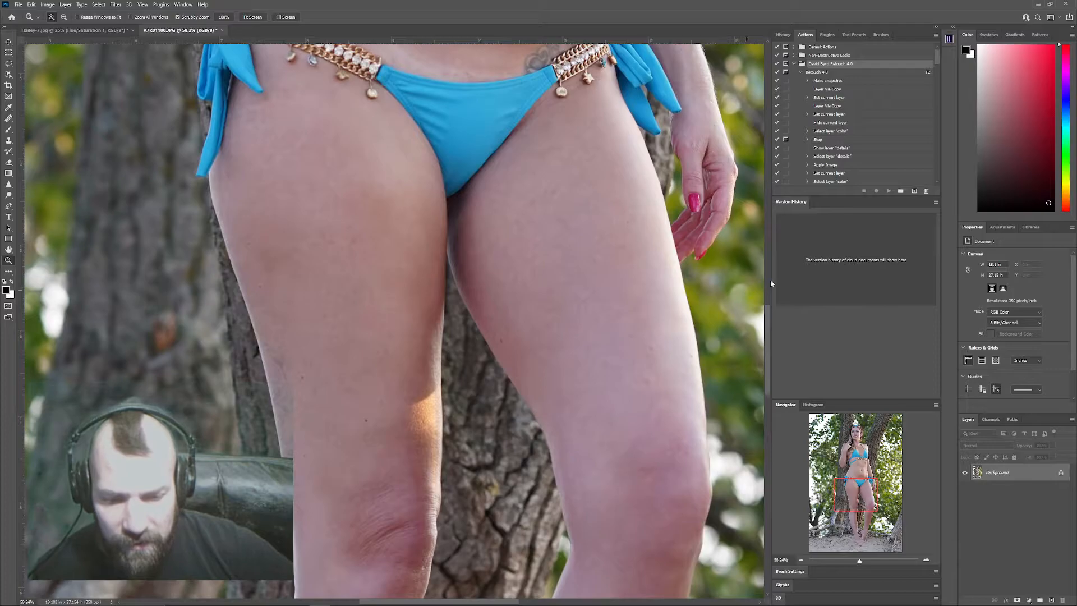
drag(765, 328, 765, 138)
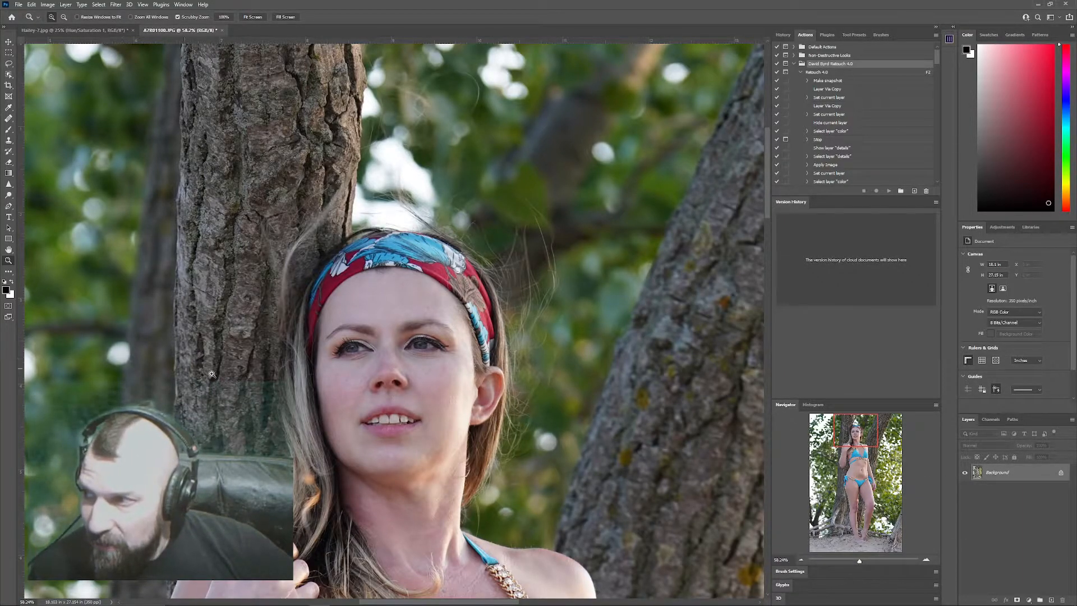
Examine the face up close, followed by the whole upper body at a wider view.
click(292, 385)
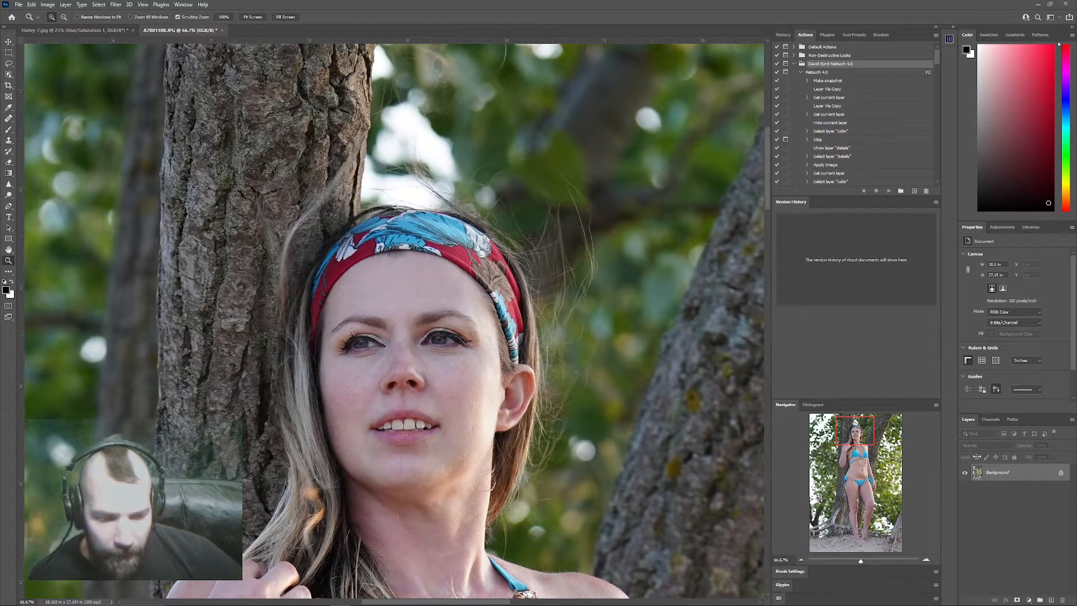
scroll(976, 456, down, 1)
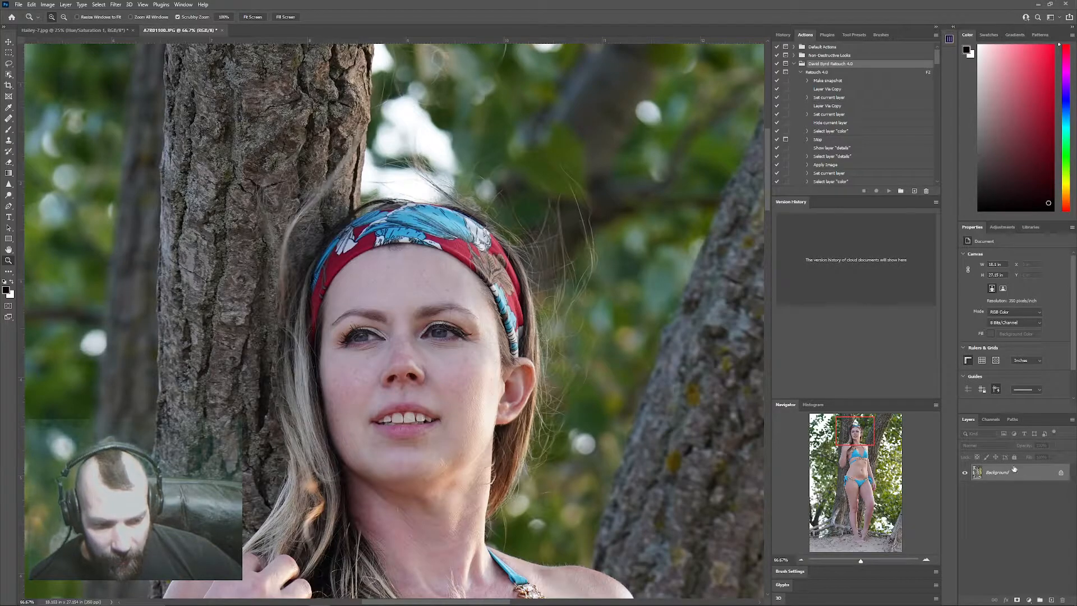
scroll(482, 373, down, 1)
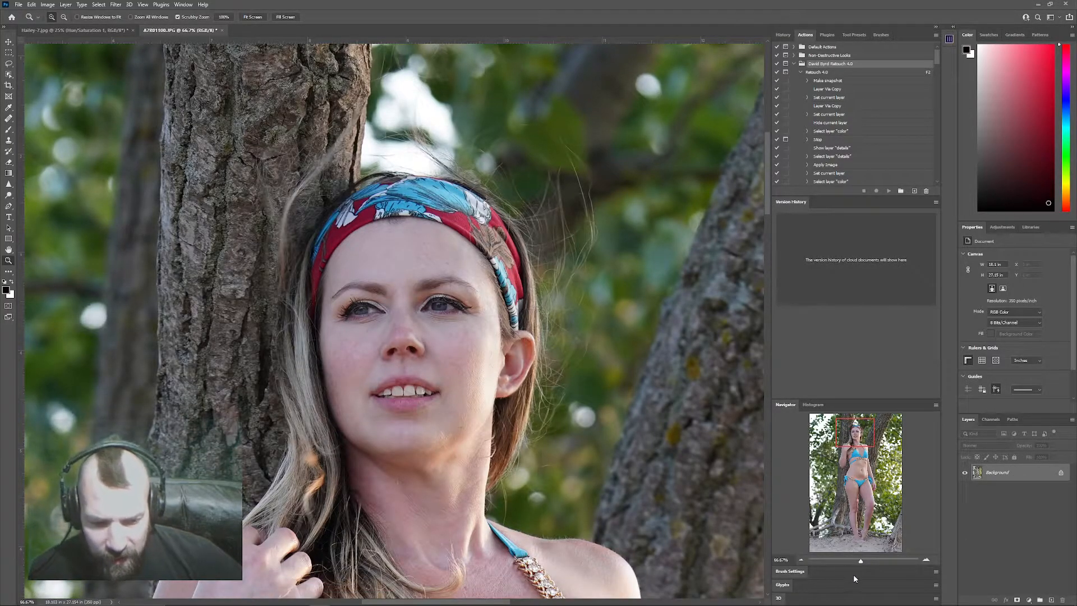
drag(860, 561, 855, 563)
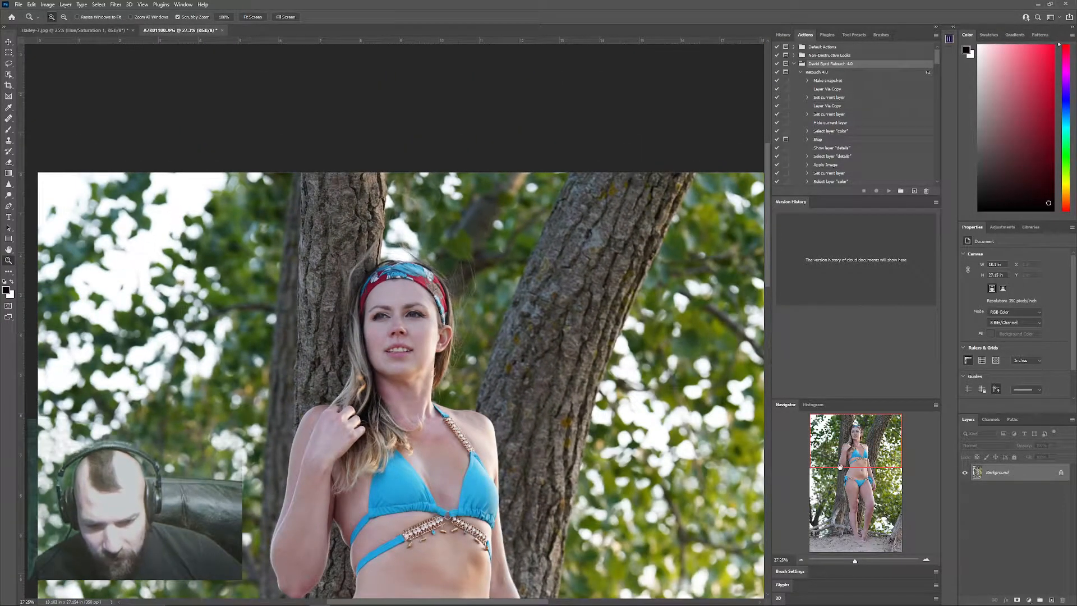
scroll(298, 321, down, 5)
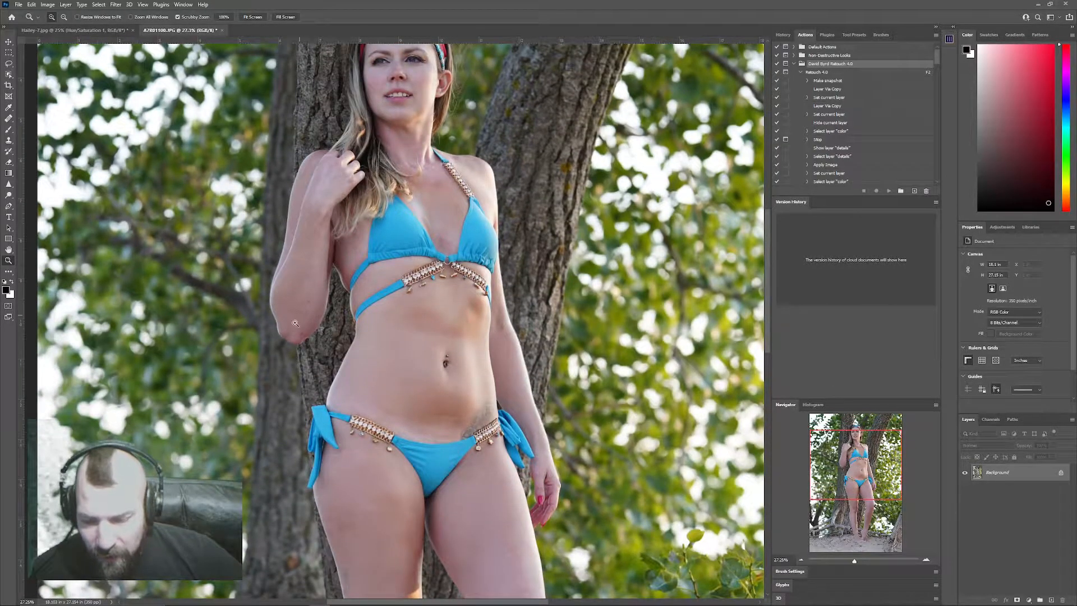
click(115, 5)
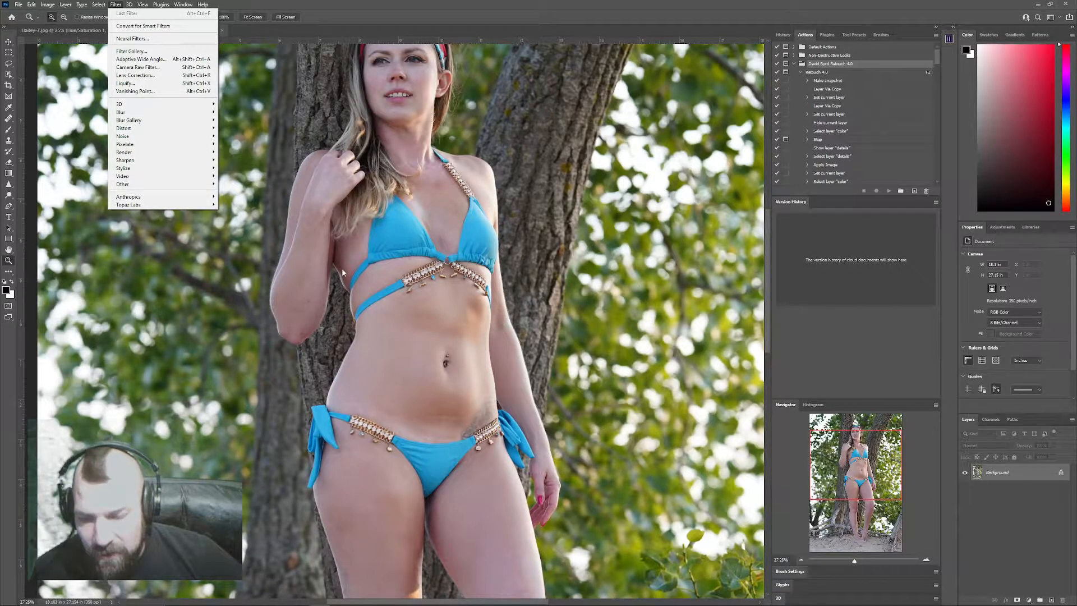
click(766, 315)
scroll(748, 310, up, 4)
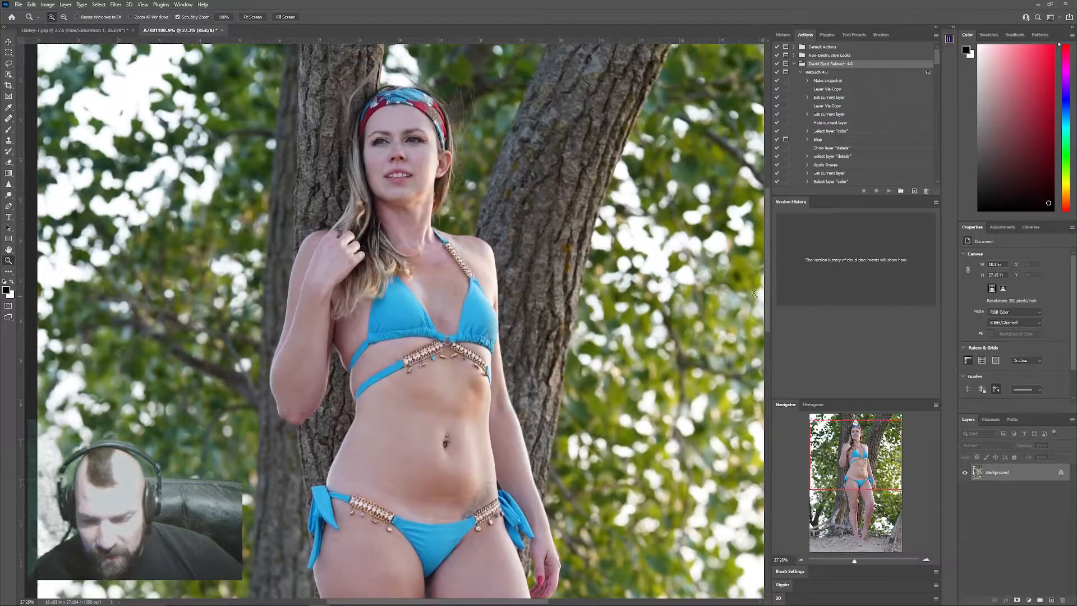
Play the Retouch 4.0 action up to its Median filter stop and dismiss the message.
click(821, 73)
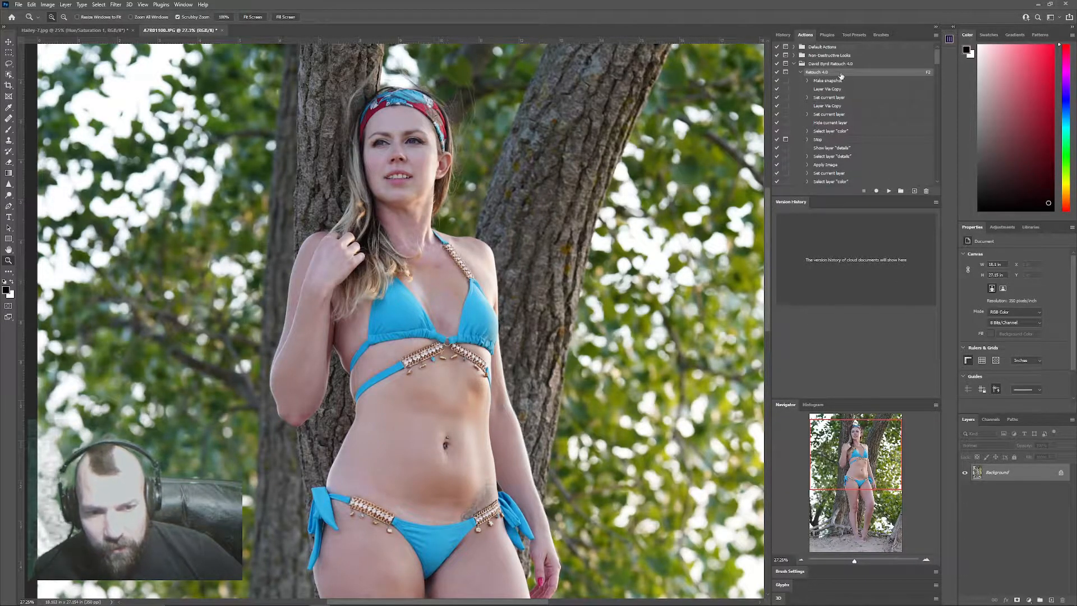
click(889, 191)
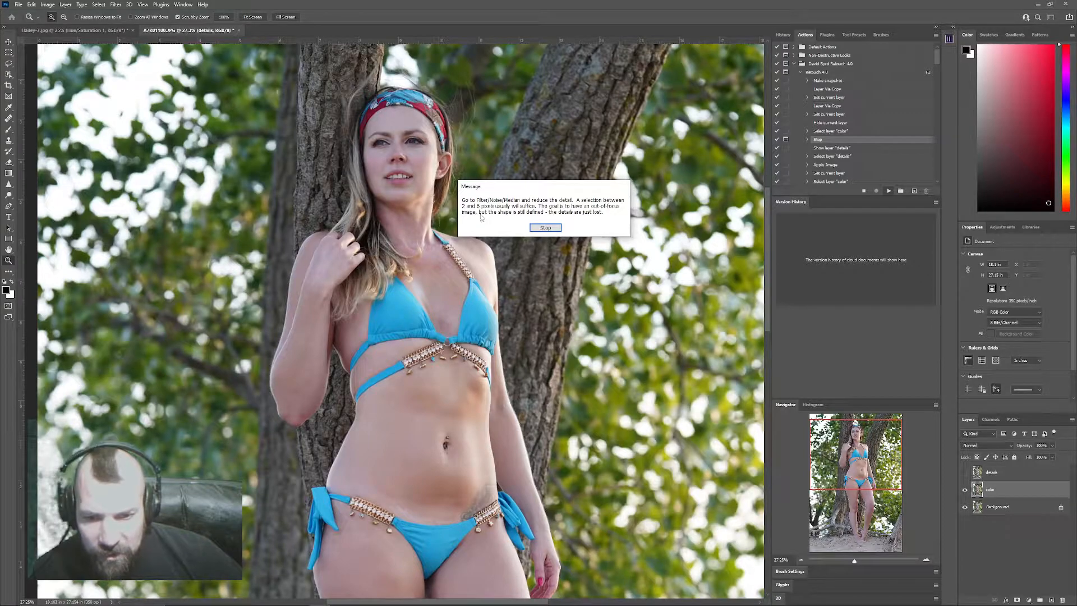
click(545, 228)
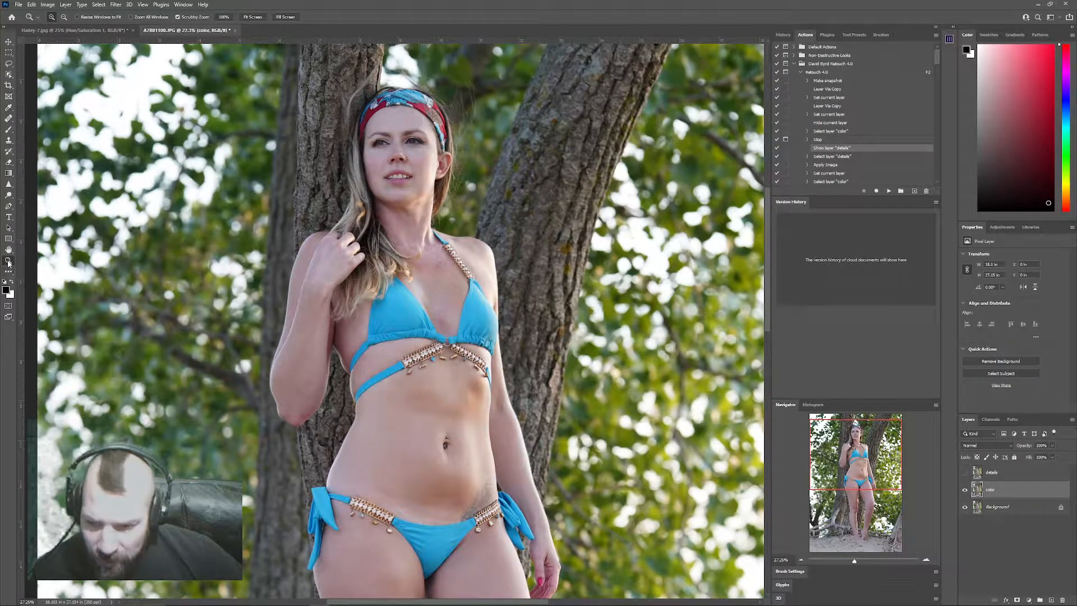
Apply the Median noise filter to the color layer, using a small radius that blurs skin detail but keeps facial shapes defined.
drag(413, 152, 455, 152)
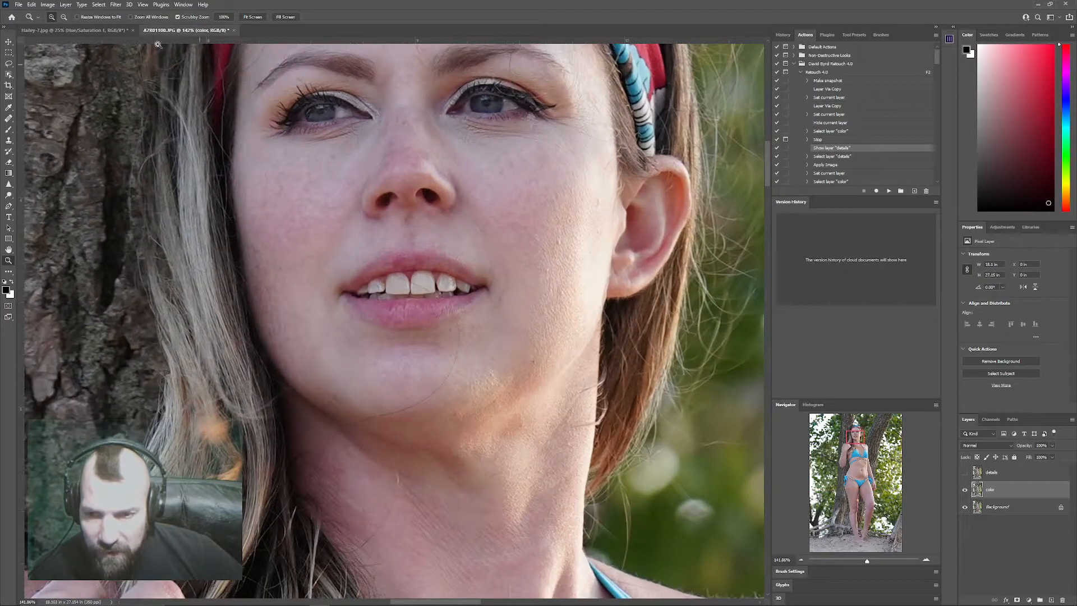
click(117, 4)
mouse_move(164, 136)
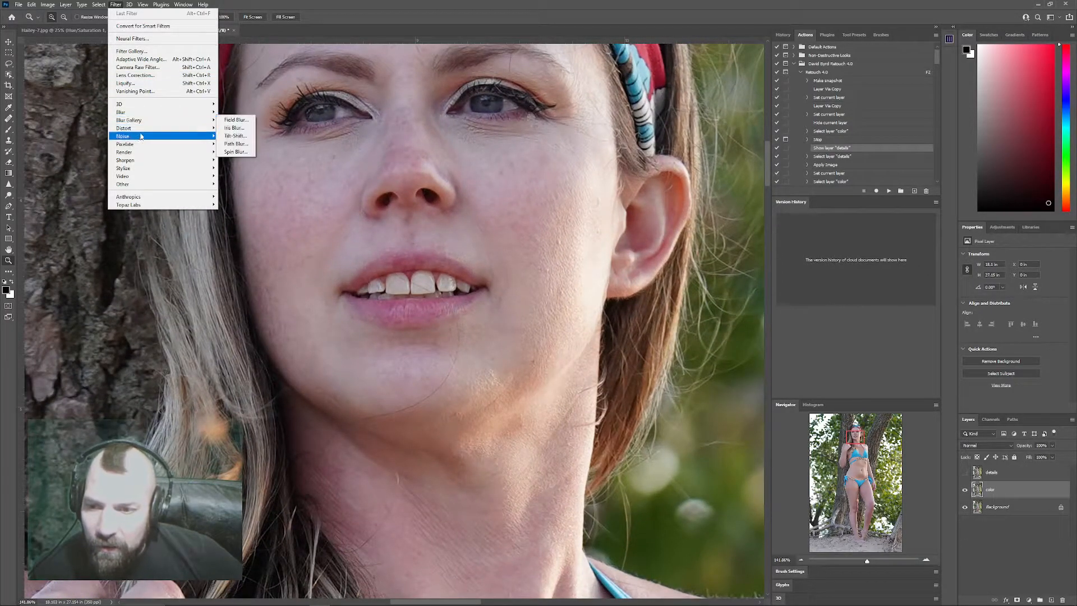
click(235, 160)
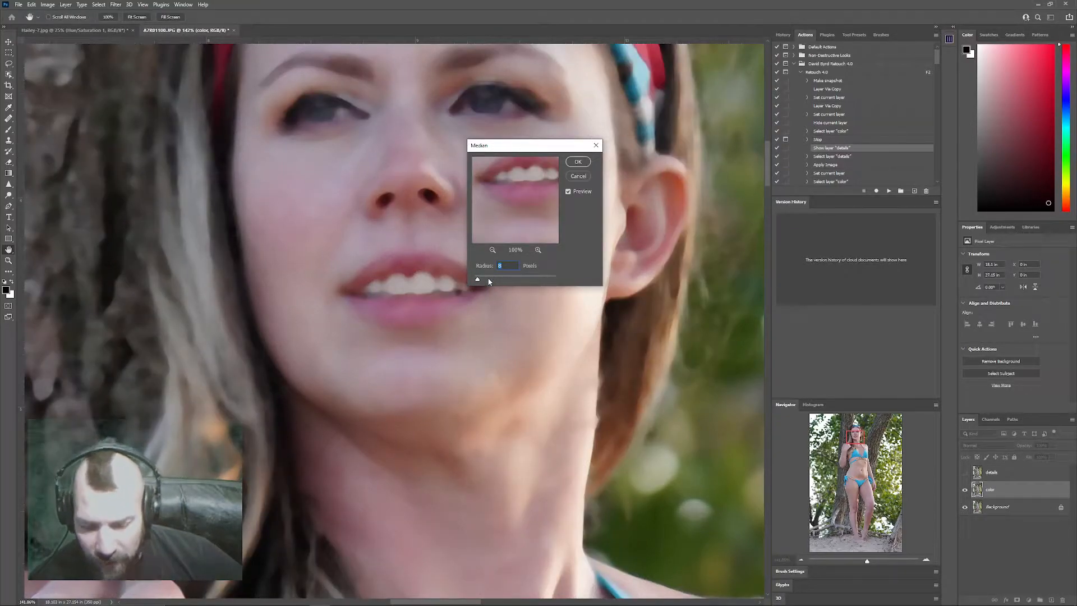
key(Down)
key(Down)
key(Down)
key(Down)
key(Down)
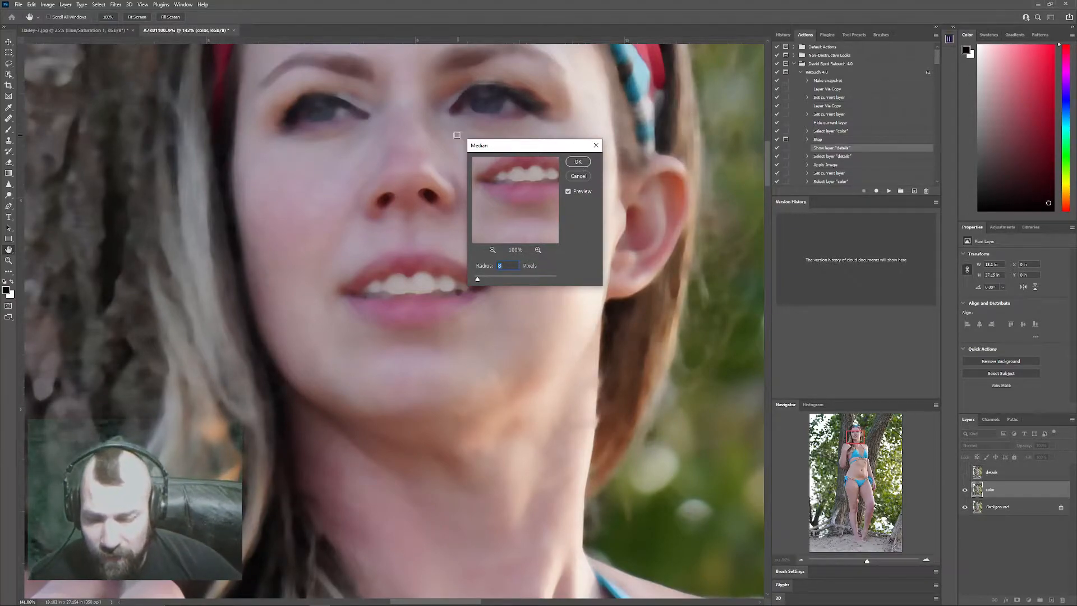
click(579, 164)
key(z)
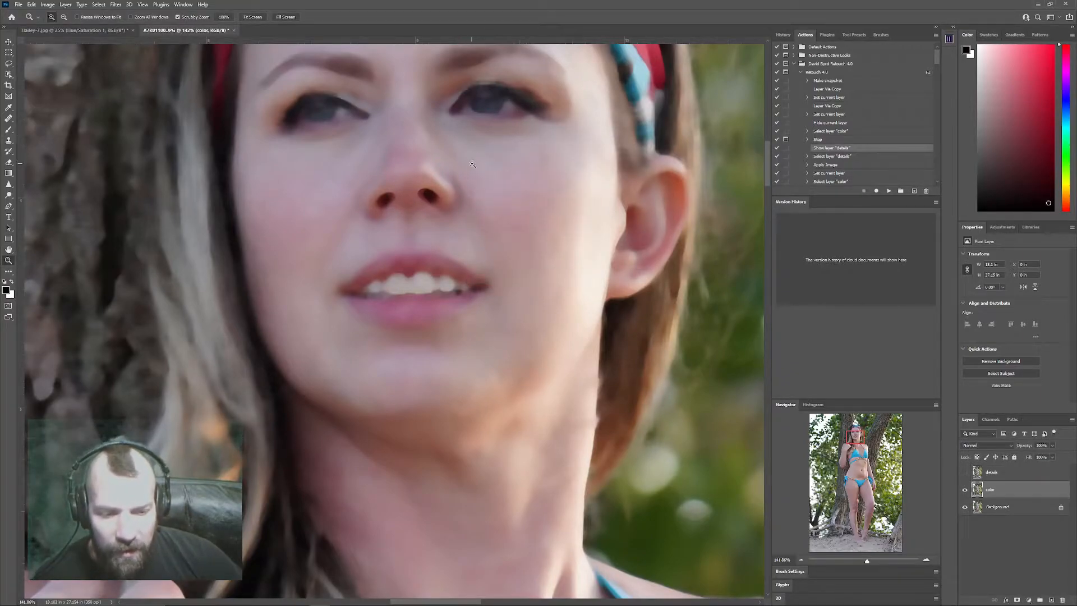
Resume the Retouch 4.0 action to build its layer stack, and collapse the Eyes and Dodge and Burn groups.
click(889, 191)
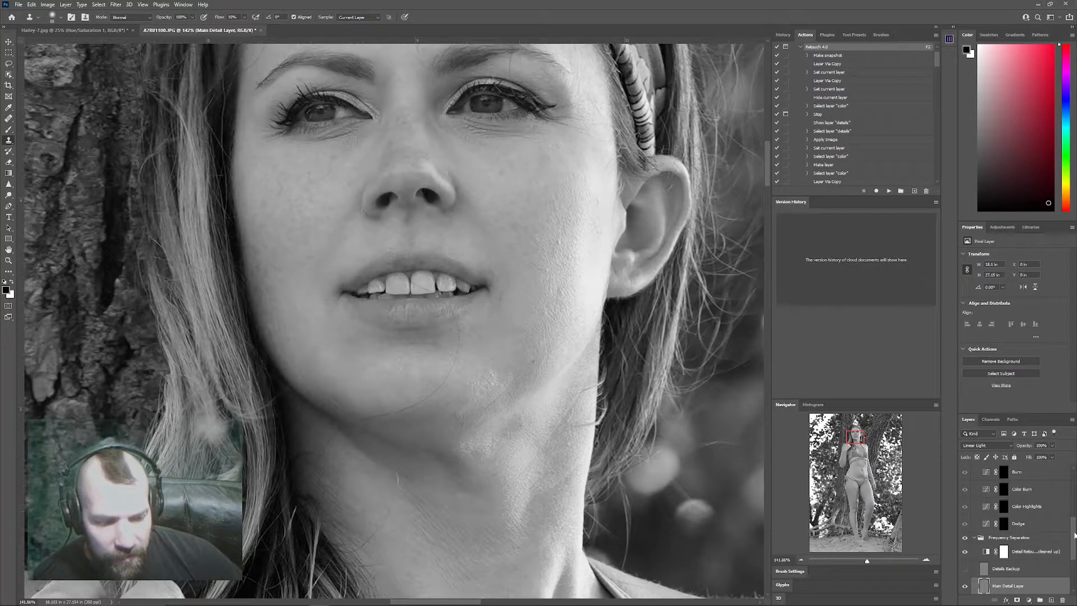
scroll(1075, 536, down, 5)
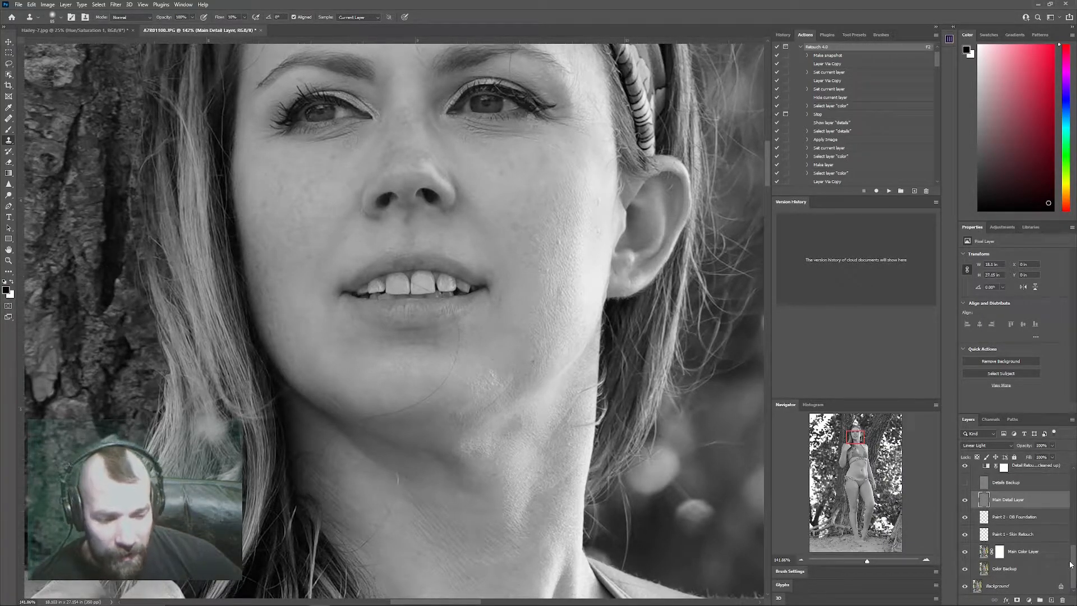
scroll(1073, 556, up, 3)
scroll(1074, 547, up, 1)
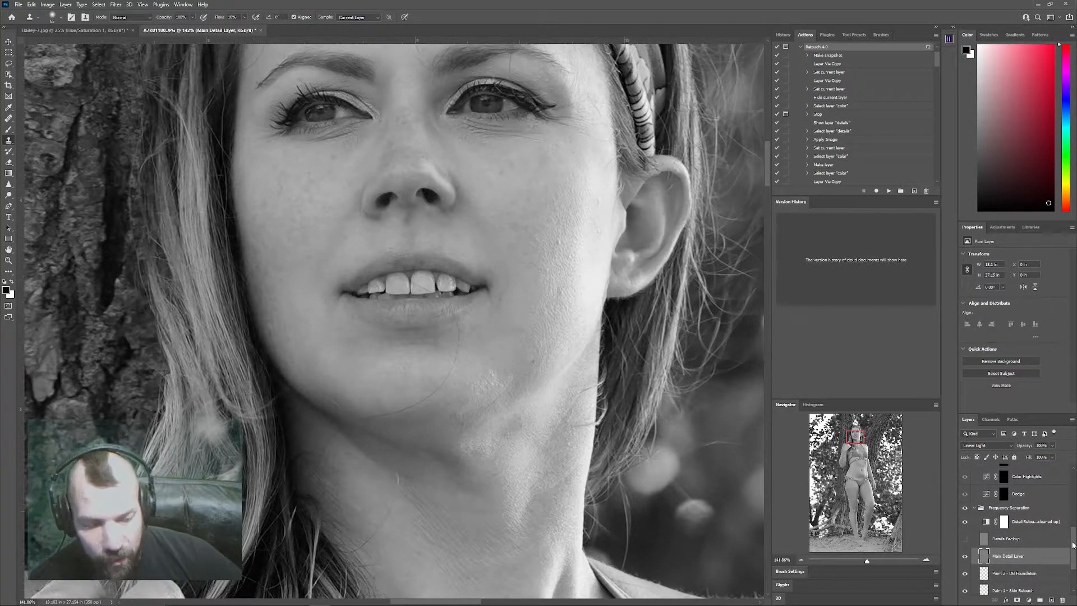
scroll(1073, 544, up, 7)
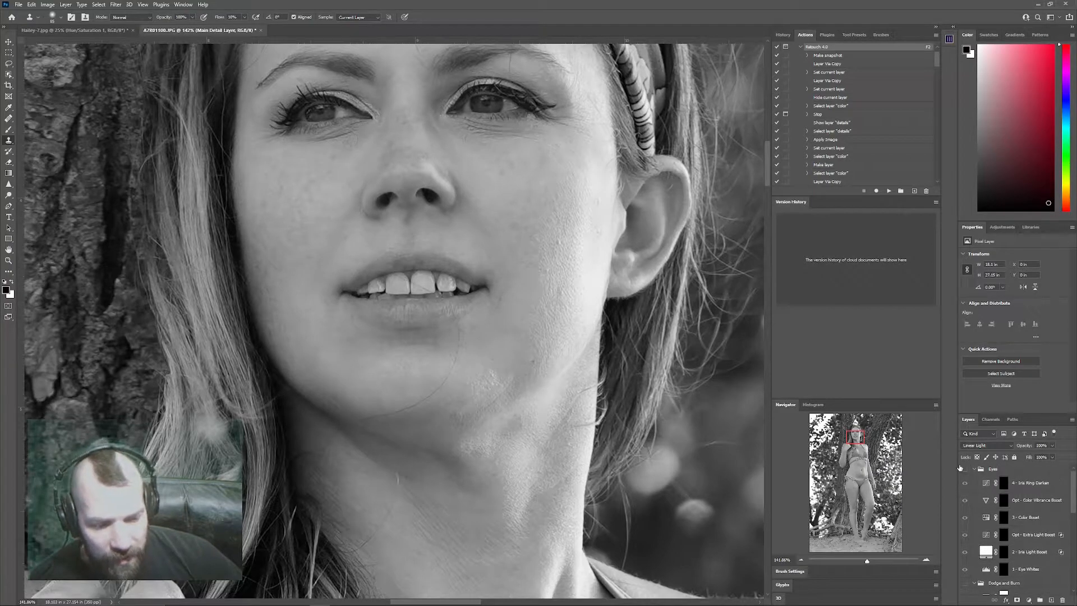
click(975, 469)
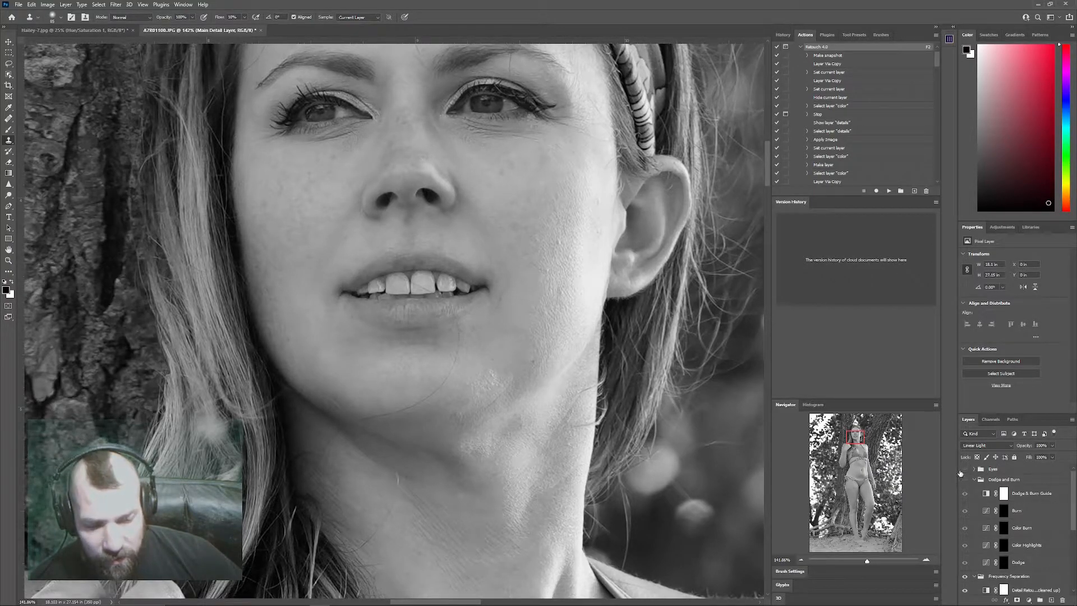
click(974, 481)
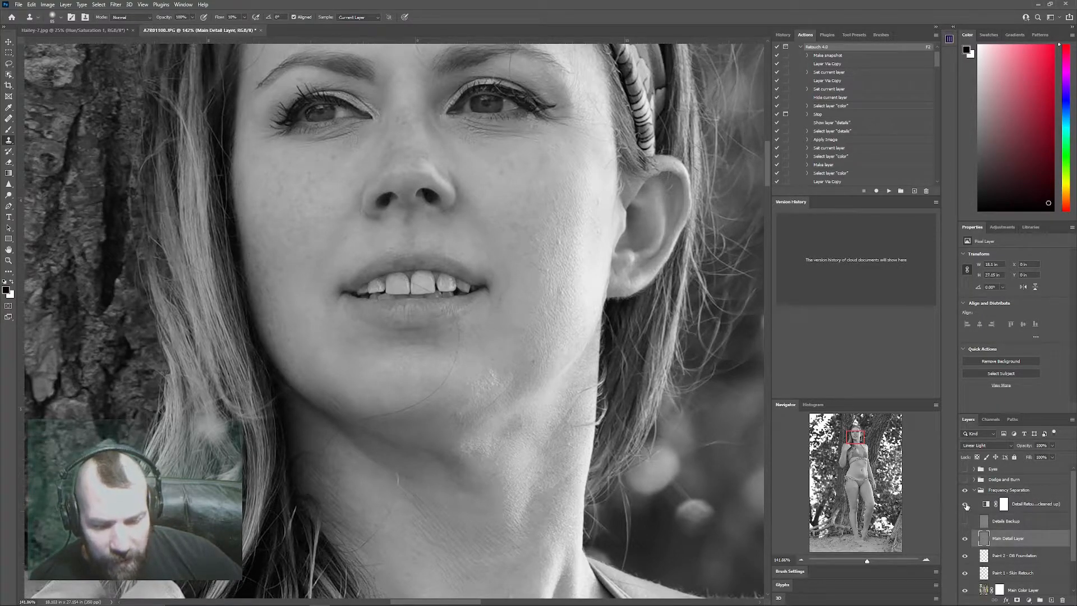
Examine the black-and-white detail view for blemishes and stray hairs on the chest, forehead and cheeks.
key(z)
drag(662, 386, 644, 397)
right_click(644, 398)
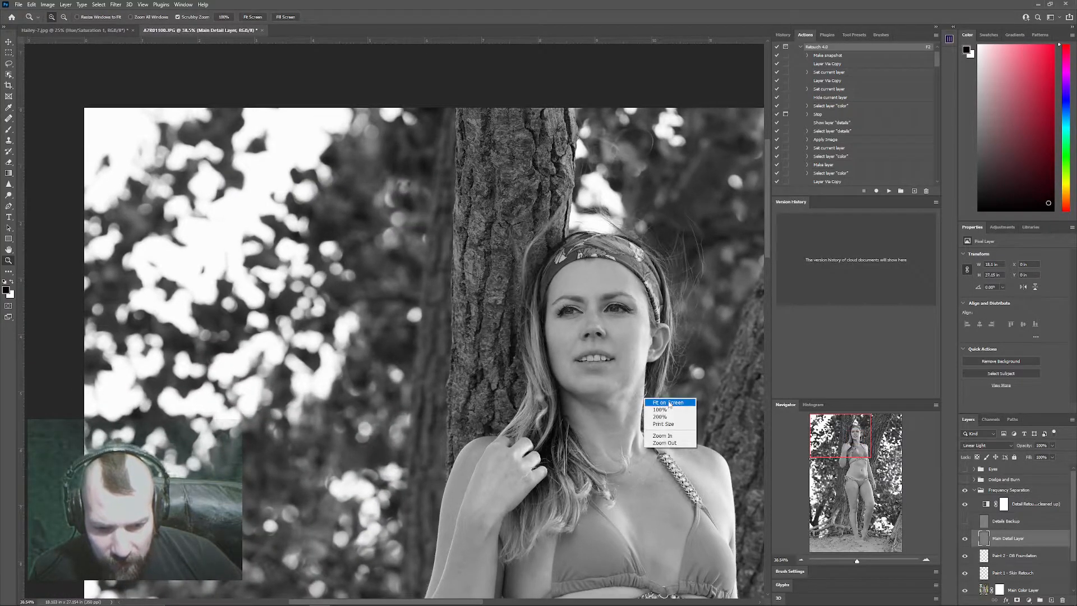
click(668, 402)
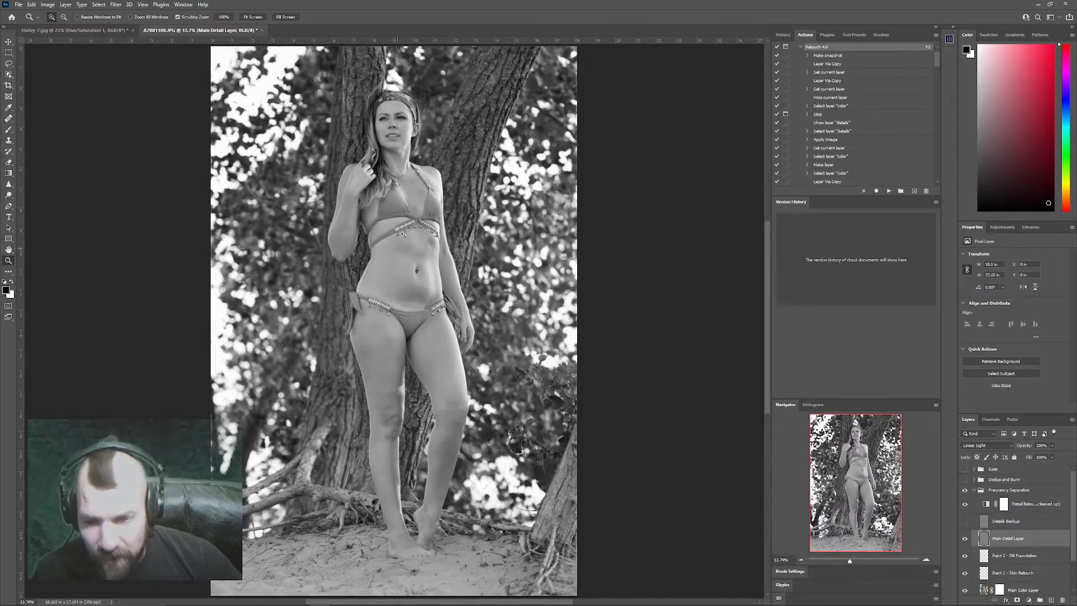
drag(392, 174, 463, 211)
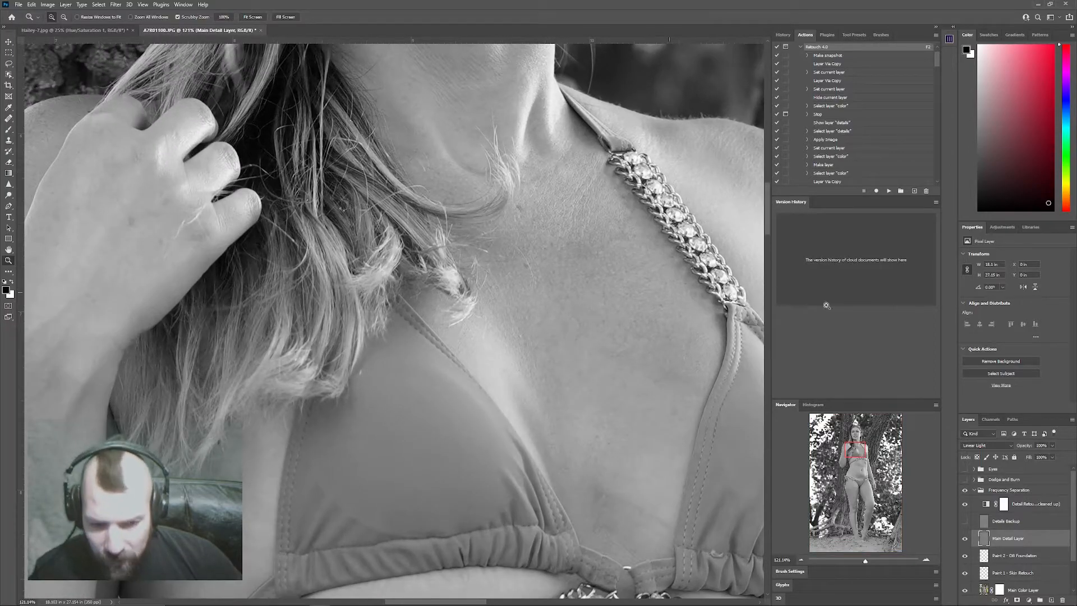
drag(855, 425, 859, 434)
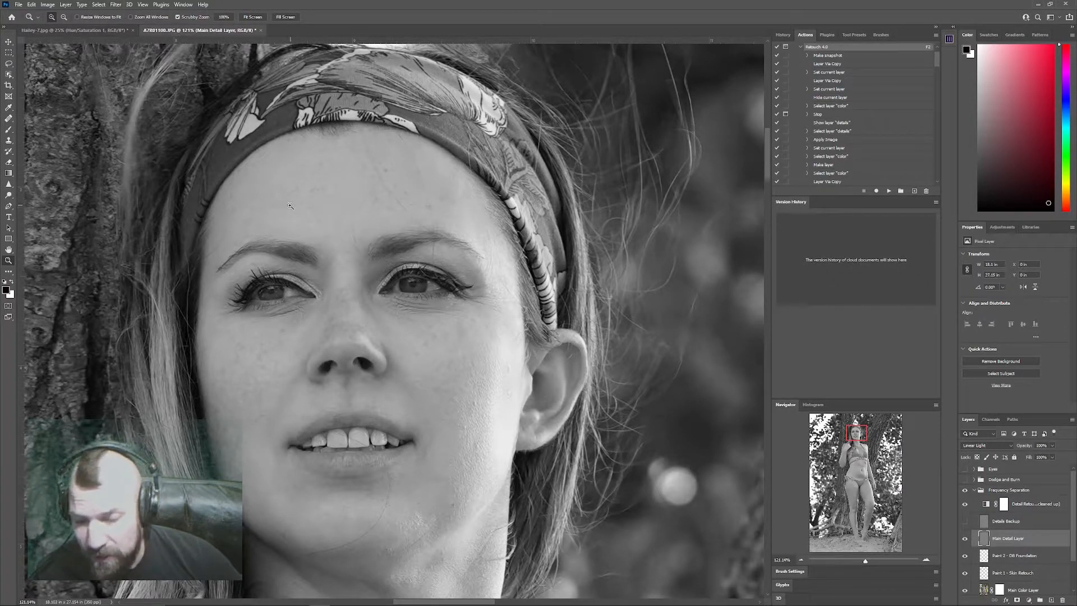
drag(394, 185, 389, 167)
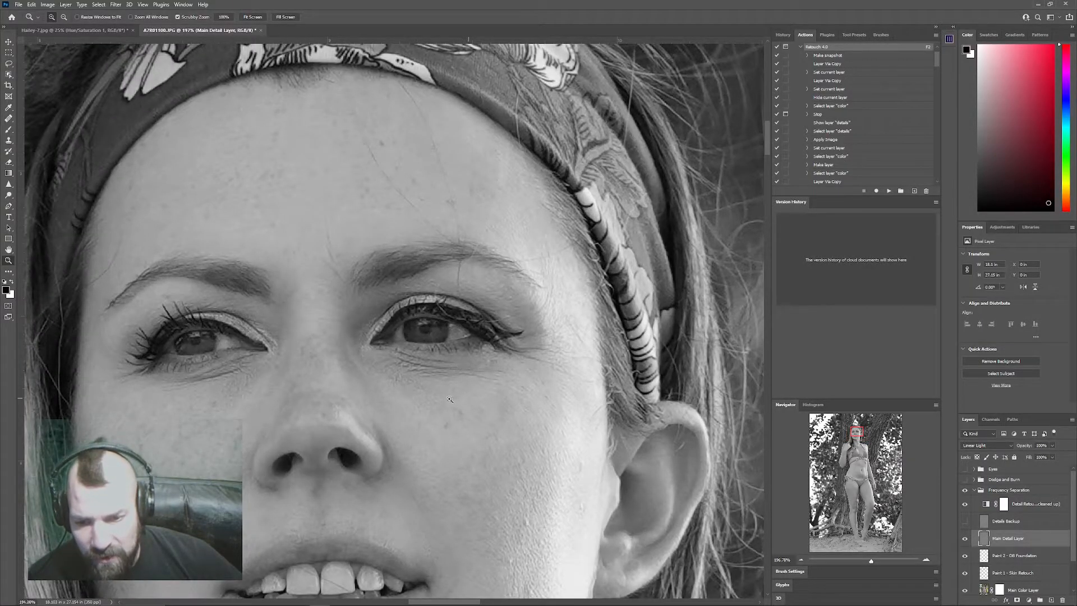
drag(454, 399, 522, 489)
scroll(521, 489, down, 1)
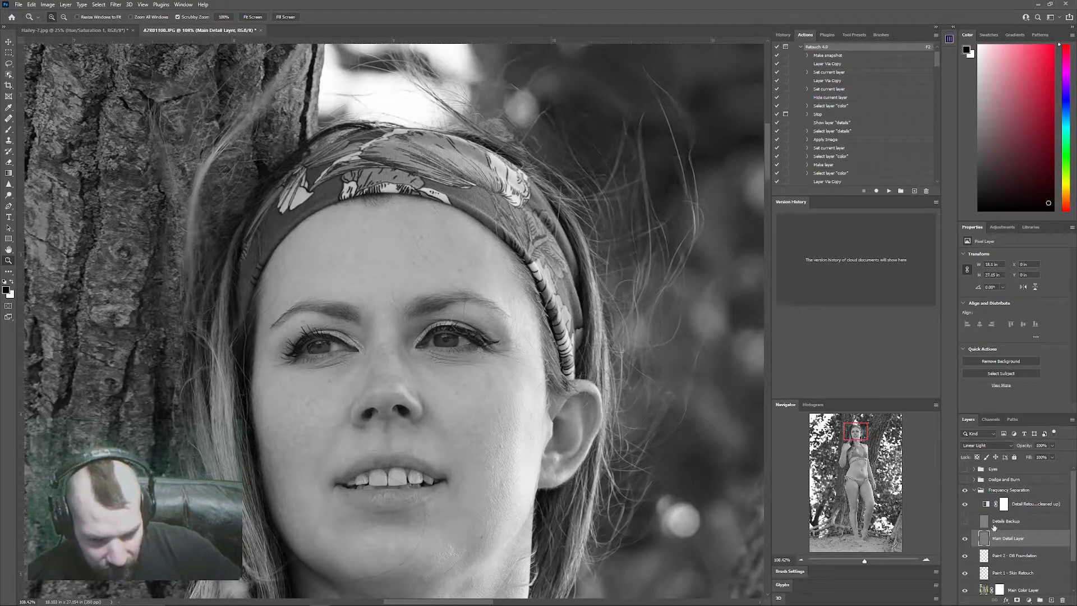
Use the Healing Brush on the main detail layer to remove small blemishes on the forehead, sampling clean skin nearby.
click(8, 118)
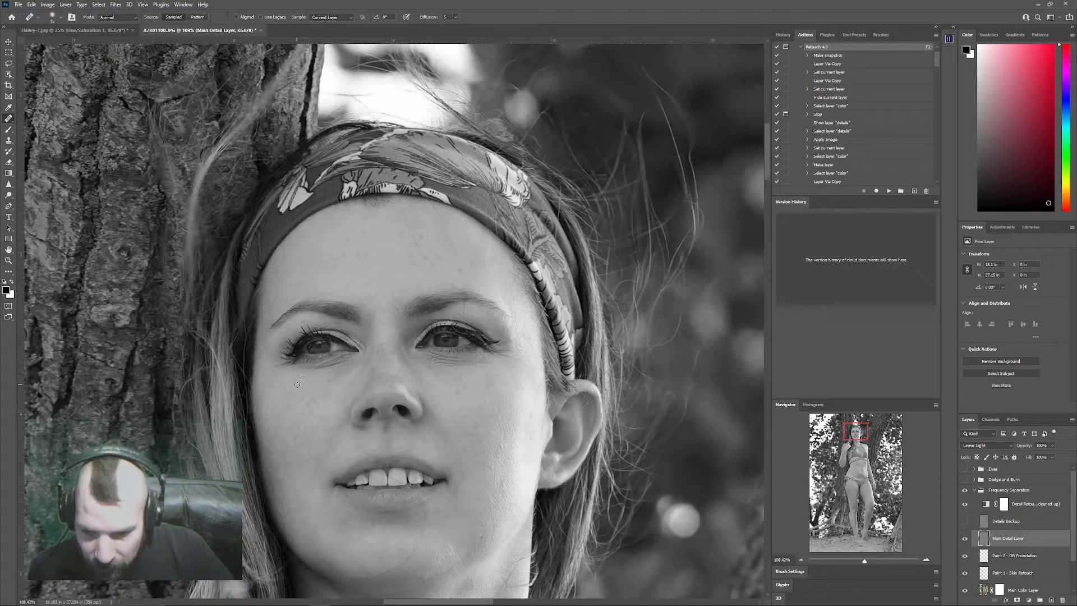
click(949, 39)
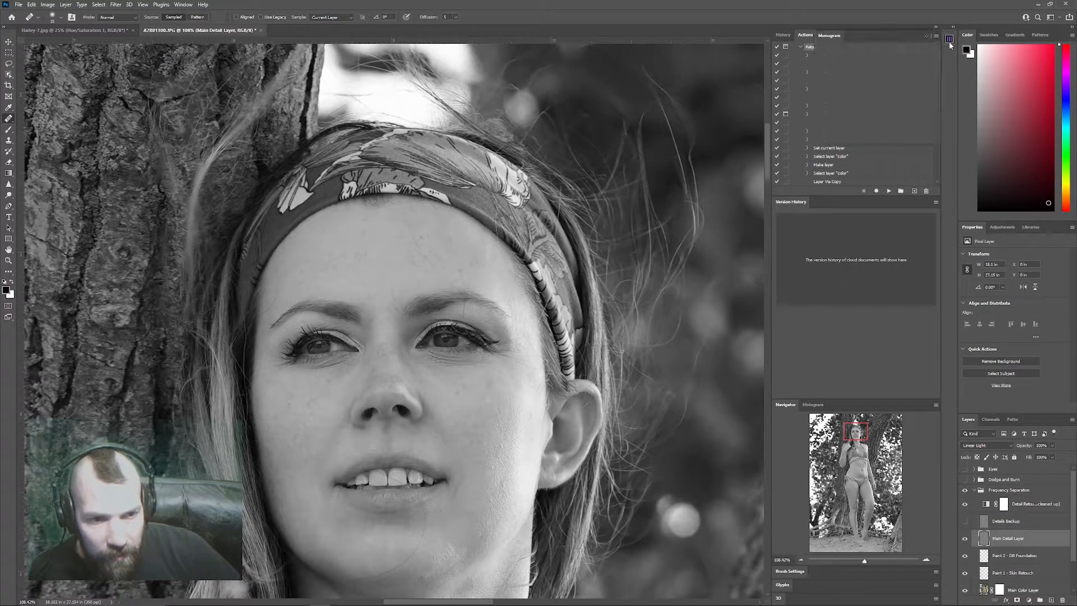
click(924, 36)
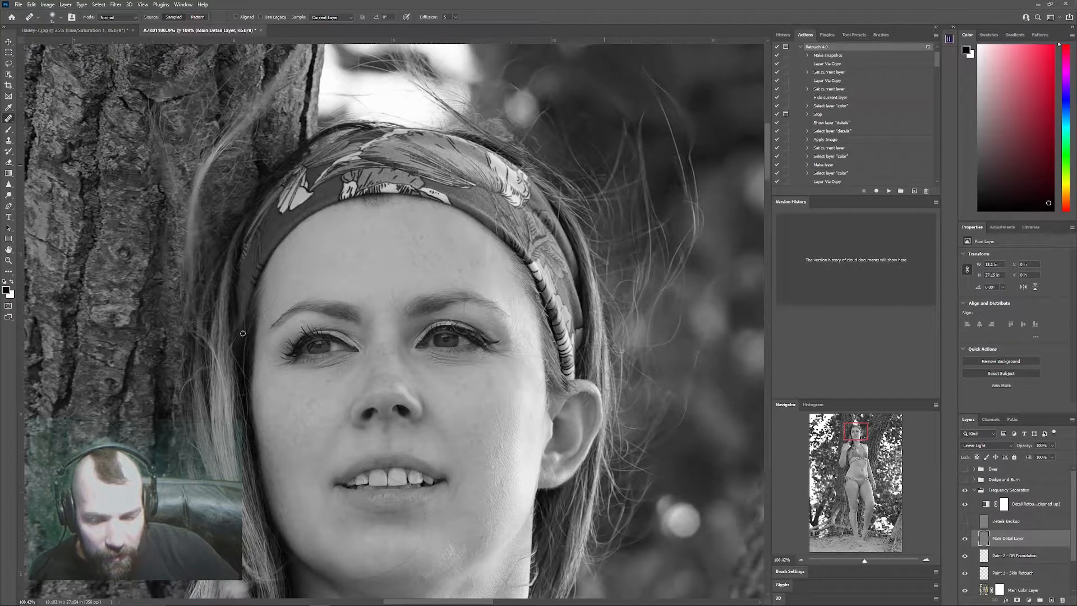
key(bracketright)
key(bracketright)
key(bracketright)
key(bracketright)
key(bracketright)
key(bracketright)
key(bracketright)
key(bracketright)
key(bracketright)
key(bracketright)
key(bracketright)
key(bracketright)
key(bracketright)
key(bracketright)
key(bracketright)
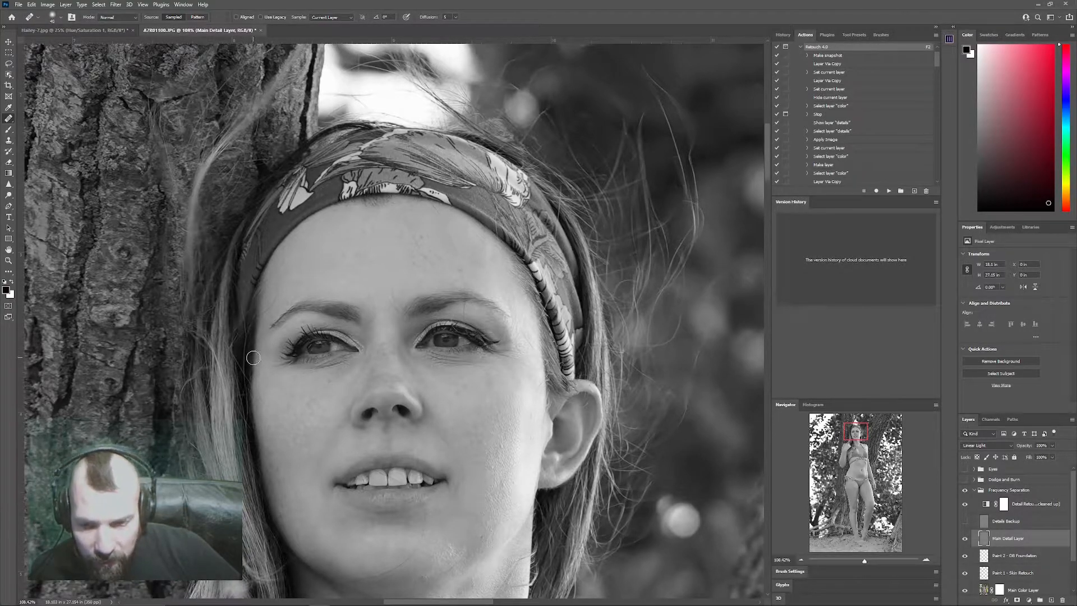
alt+click(389, 287)
key(bracketleft)
key(bracketleft)
key(bracketleft)
key(bracketleft)
click(421, 252)
click(409, 233)
click(419, 253)
key(bracketright)
click(434, 236)
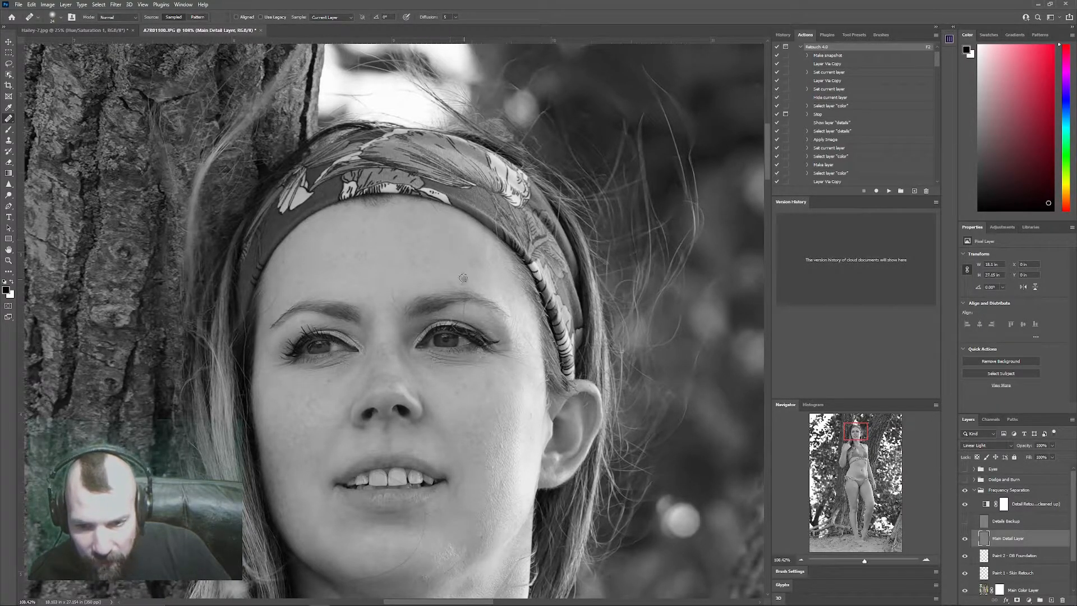
Heal the stray hairs and lashes crossing the upper eyelid and the skin below the eyebrow, using a smaller brush.
scroll(465, 305, up, 8)
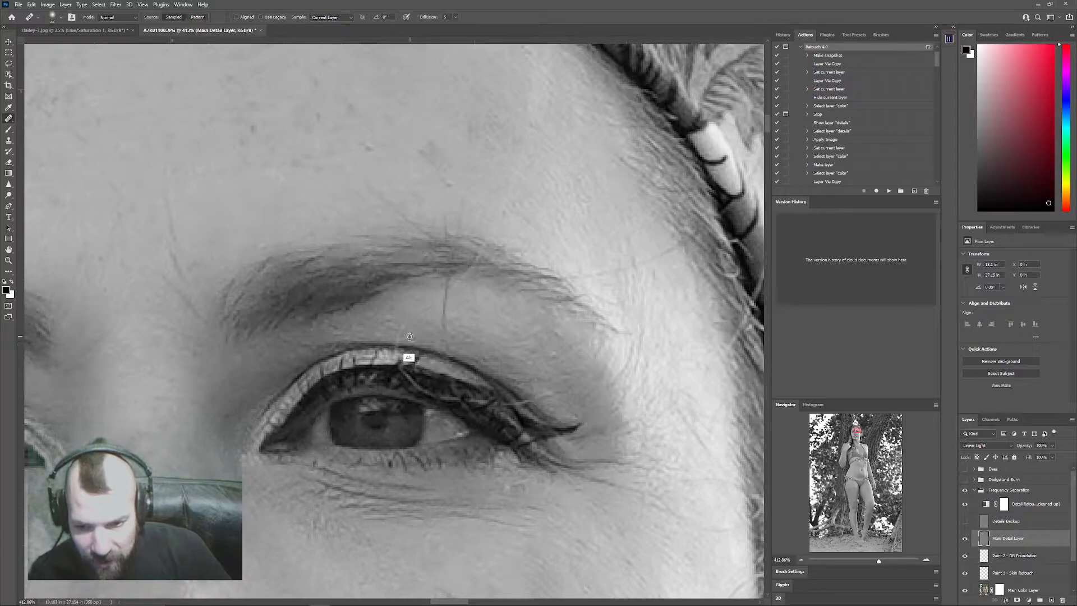
key(bracketleft)
key(bracketleft)
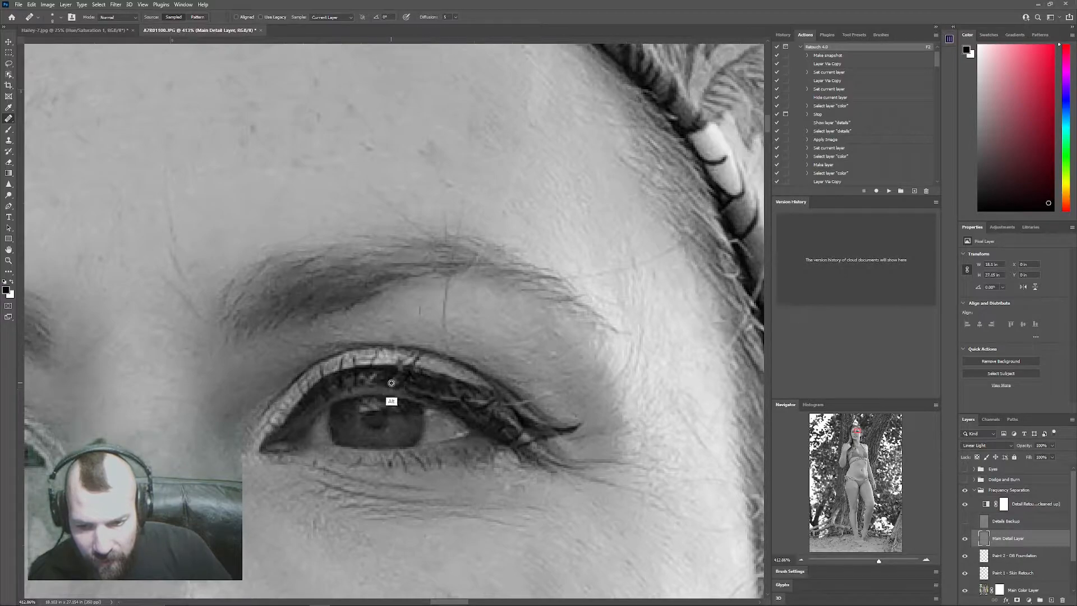
key(alt)
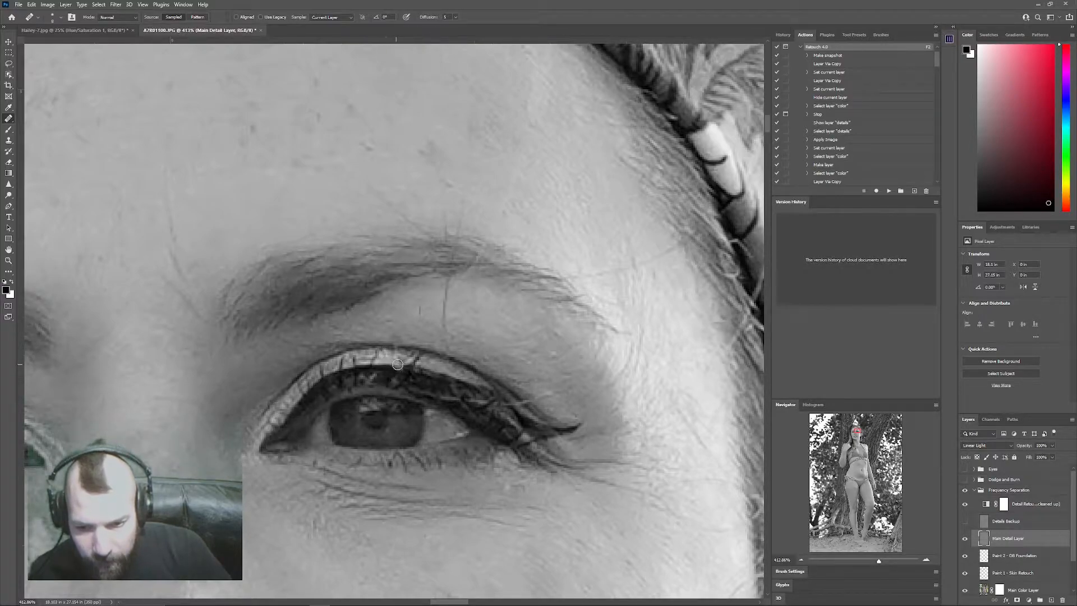
alt+click(440, 389)
drag(415, 390, 462, 397)
alt+click(458, 410)
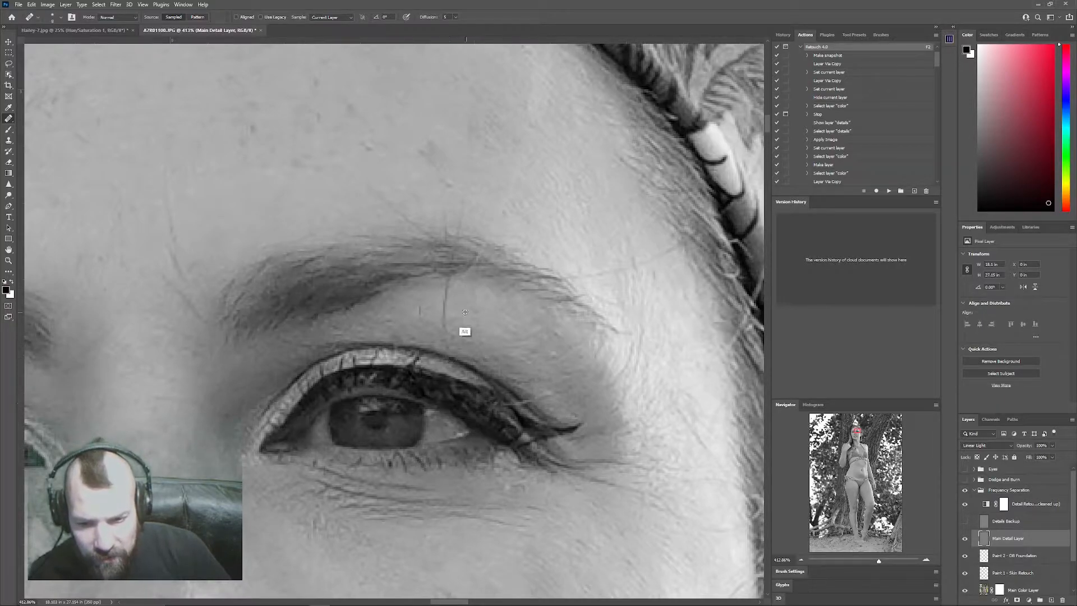
mouse_move(444, 294)
mouse_down()
mouse_move(446, 336)
mouse_move(436, 341)
mouse_up()
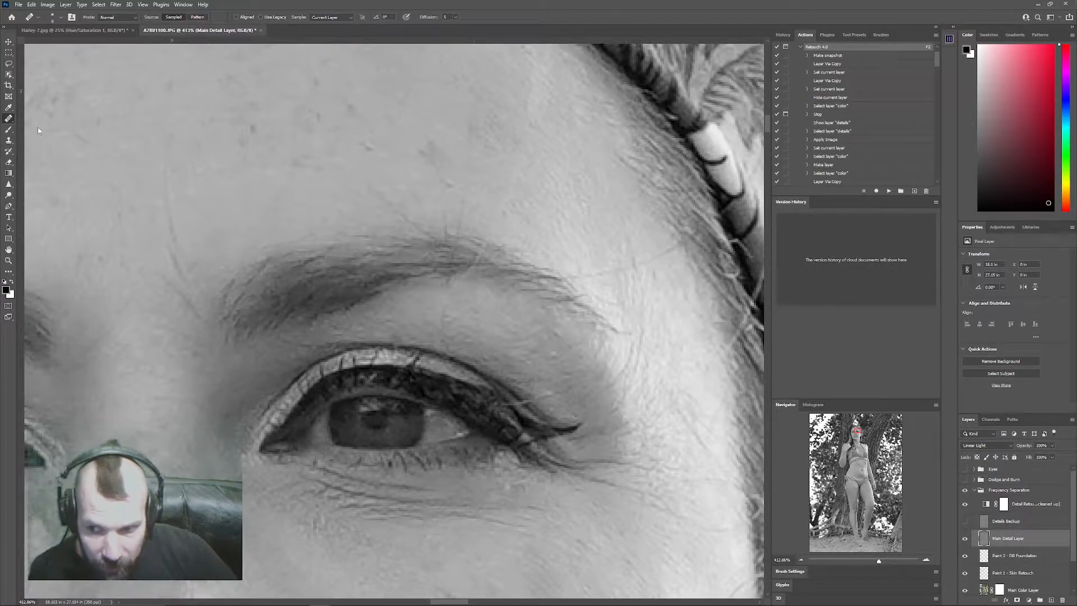
right_click(9, 120)
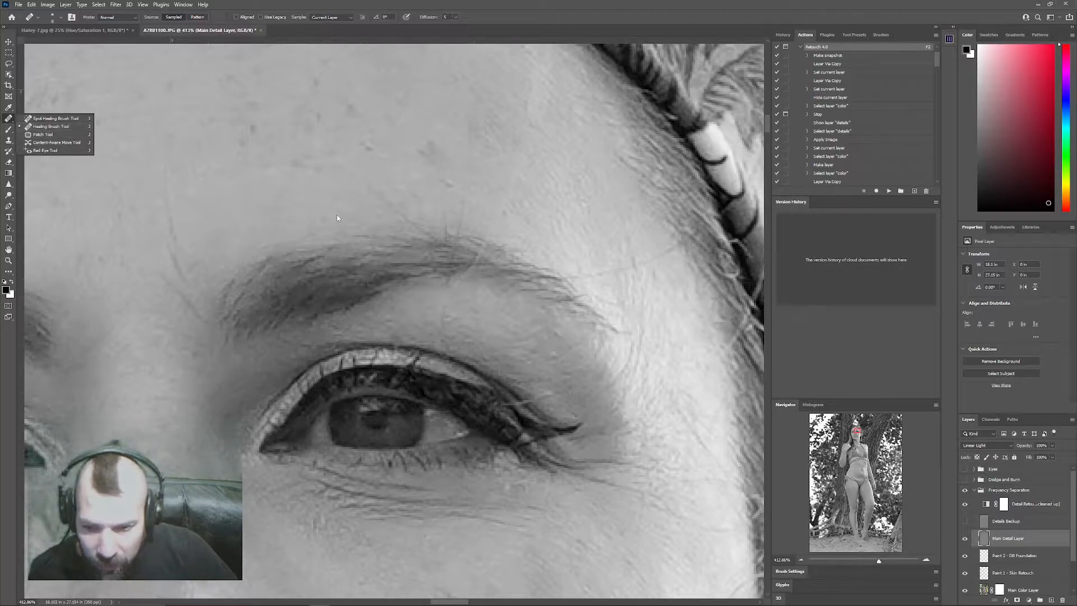
Heal the spots and fine stray hairs on the upper chest beside the hair tips, sampling clean skin nearby.
scroll(303, 263, down, 8)
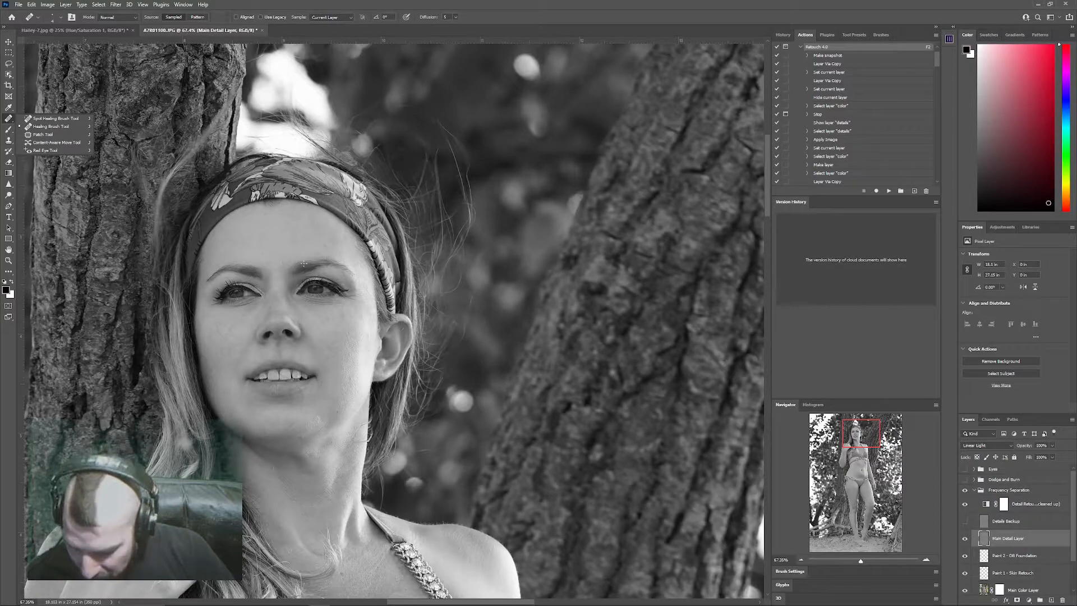
drag(345, 577, 381, 172)
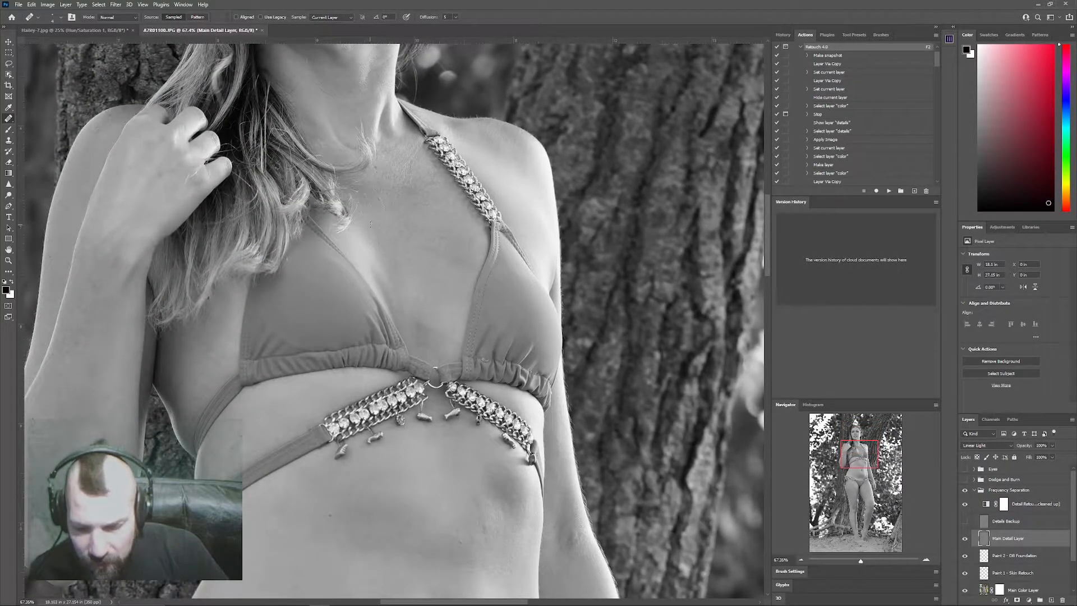
scroll(370, 221, up, 5)
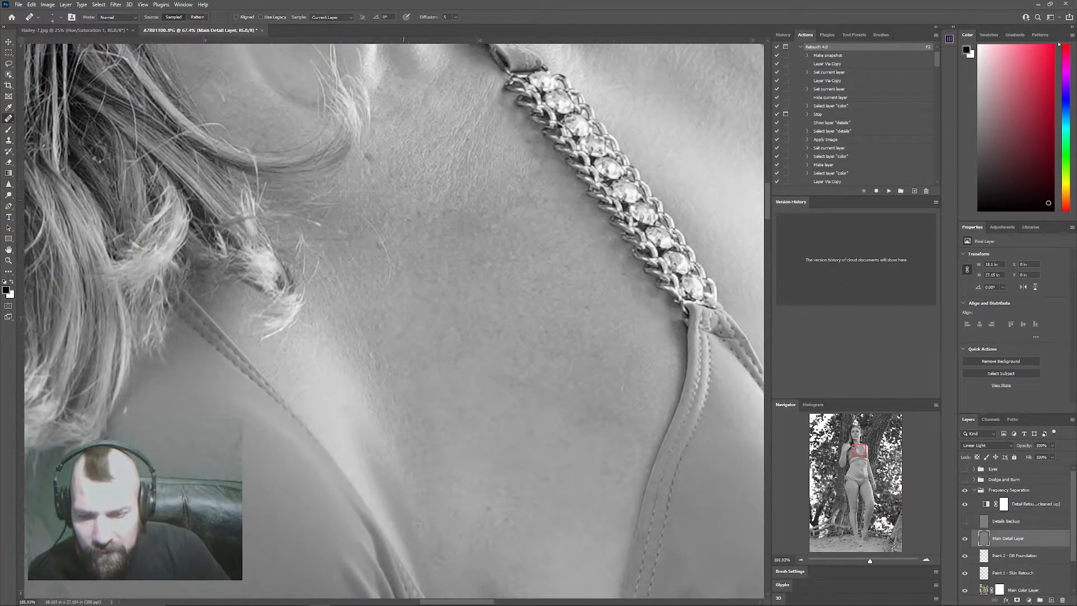
scroll(408, 270, down, 4)
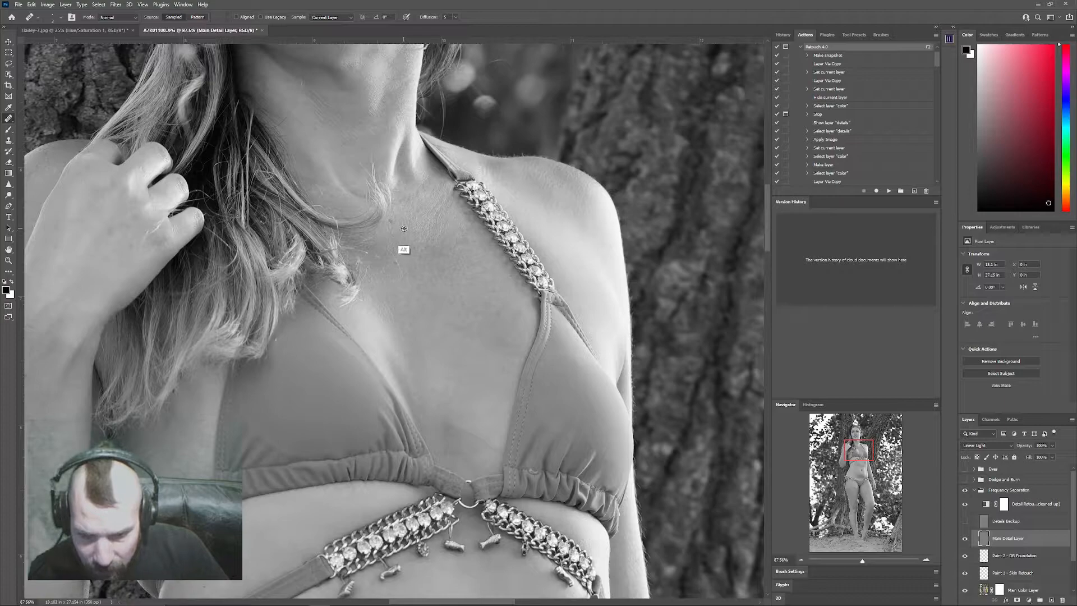
scroll(398, 210, up, 4)
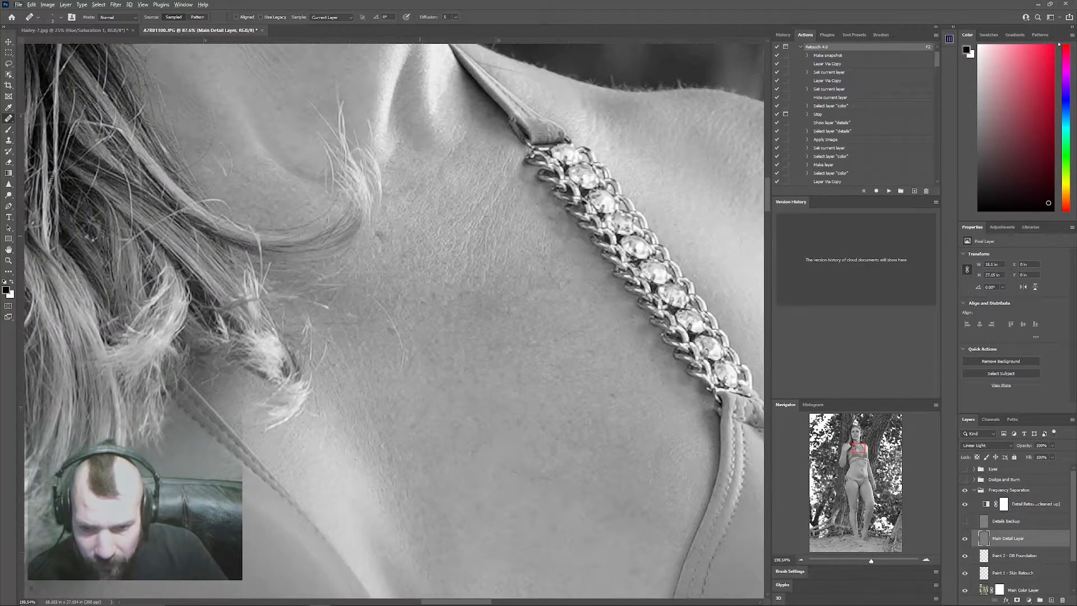
key(alt)
alt+click(406, 246)
drag(377, 242, 378, 234)
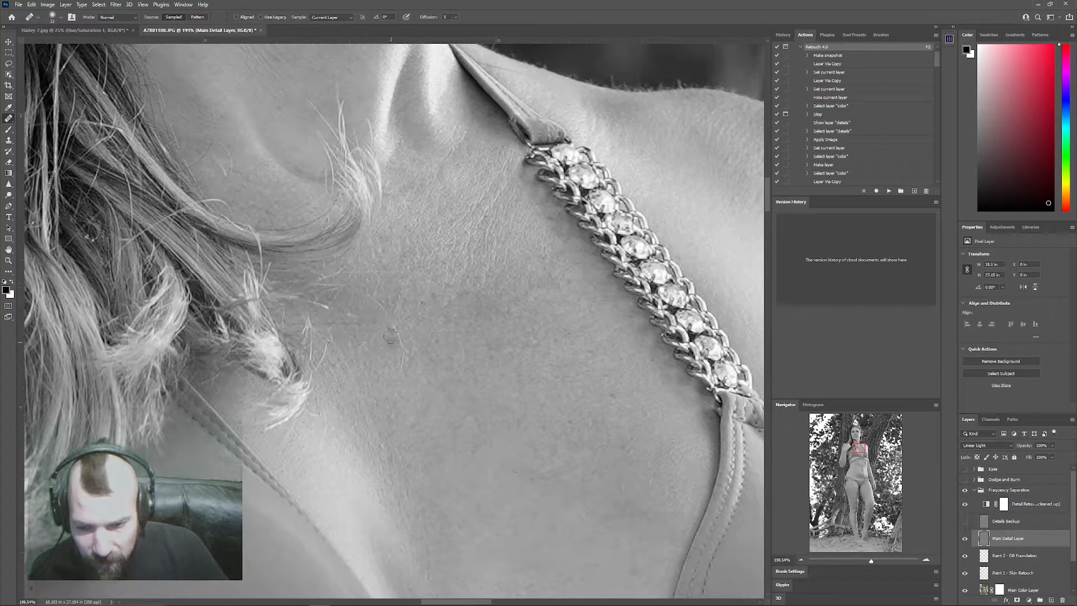
alt+click(428, 348)
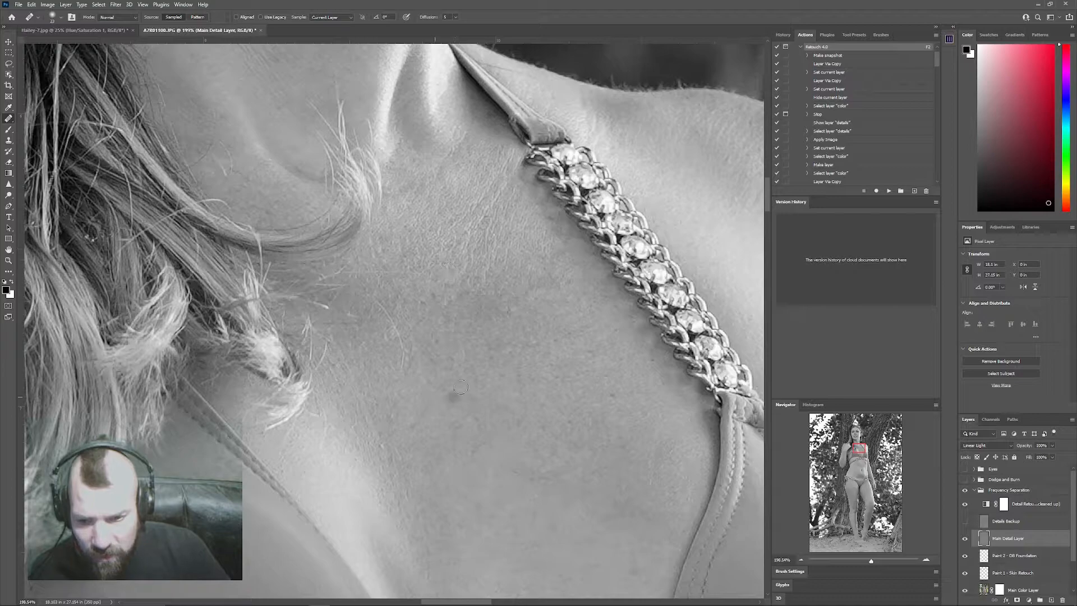
Heal the small blemishes on the side of the torso beside the bikini top and on the upper abdomen.
scroll(460, 395, down, 5)
scroll(460, 387, down, 1)
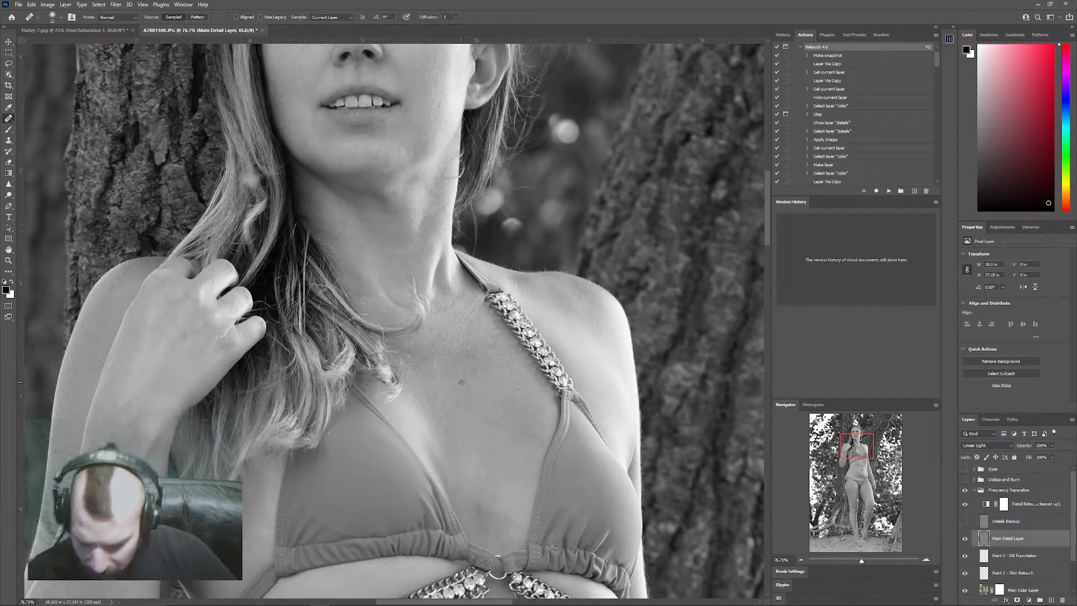
drag(450, 459, 438, 364)
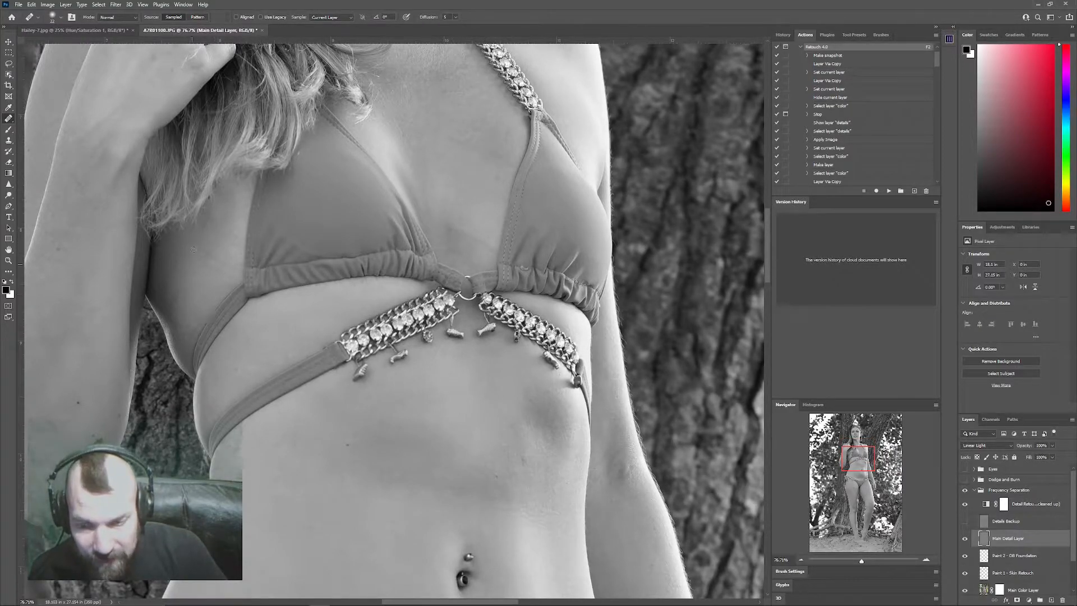
scroll(187, 255, up, 15)
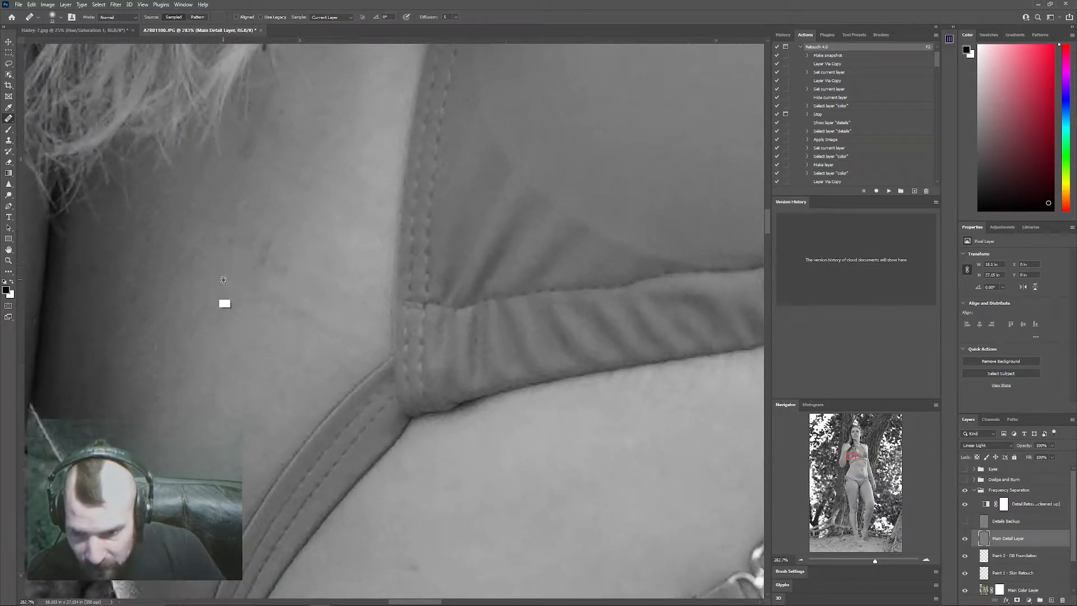
click(240, 158)
scroll(493, 377, down, 15)
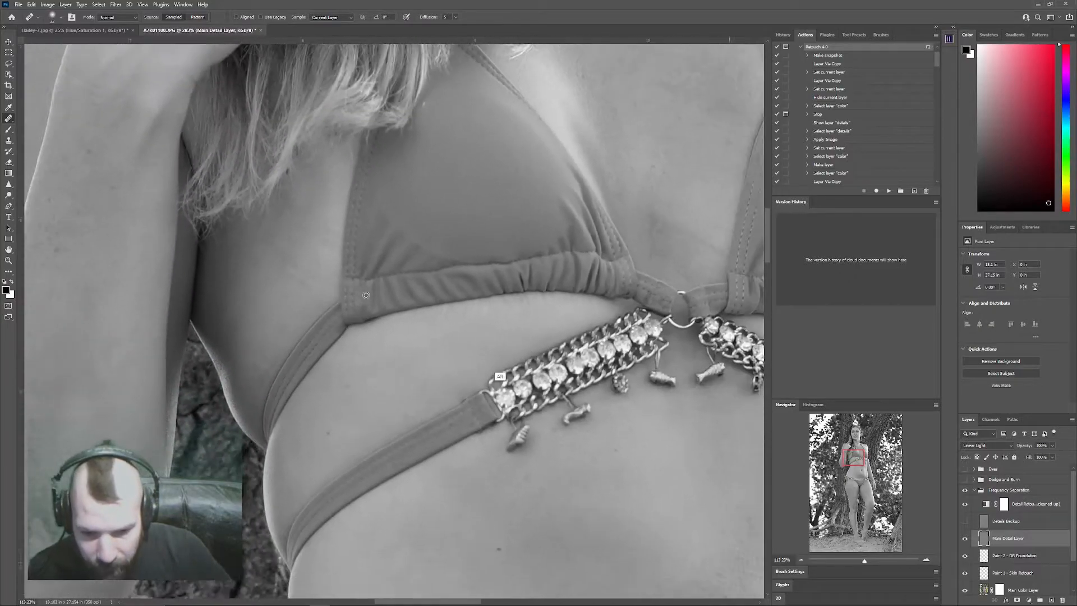
scroll(553, 389, down, 1)
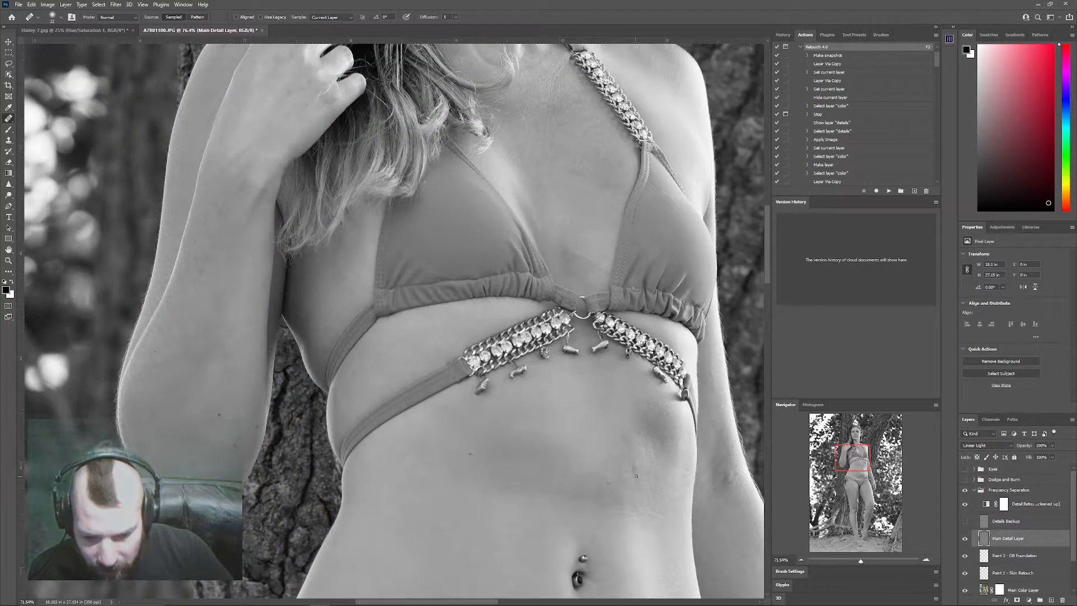
scroll(636, 476, up, 15)
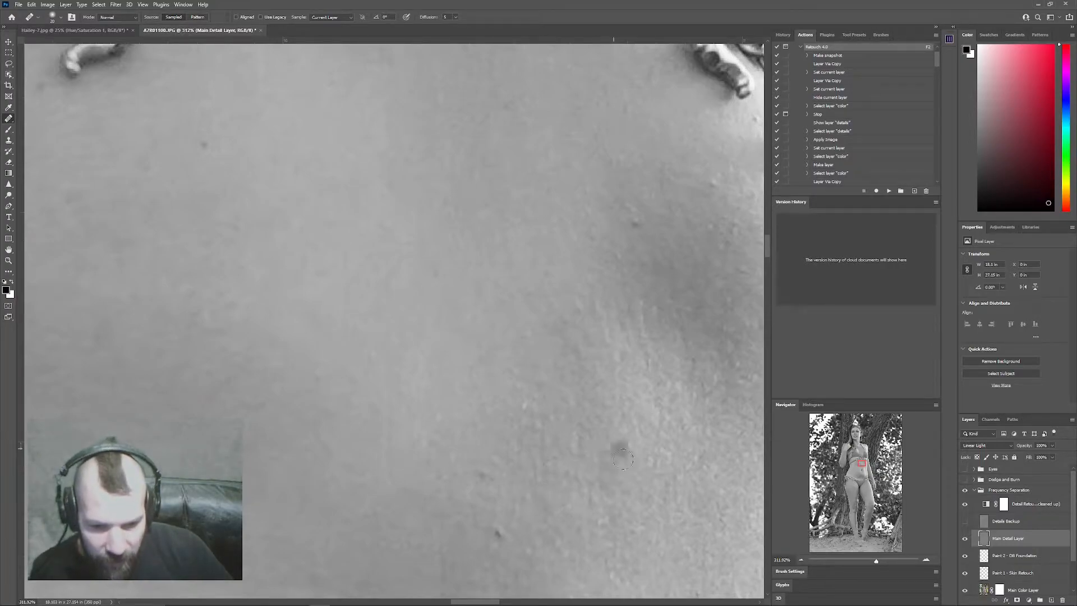
scroll(595, 414, down, 12)
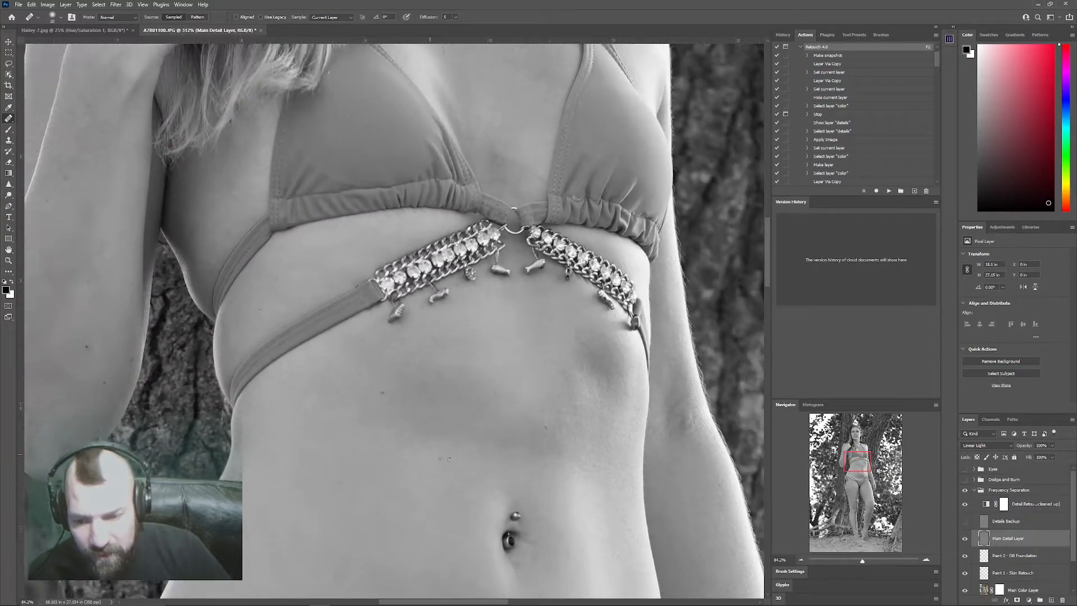
Heal the horizontal crease lines across the lower abdomen with strokes of a smaller brush, resampling nearby skin.
key([)
drag(467, 443, 454, 377)
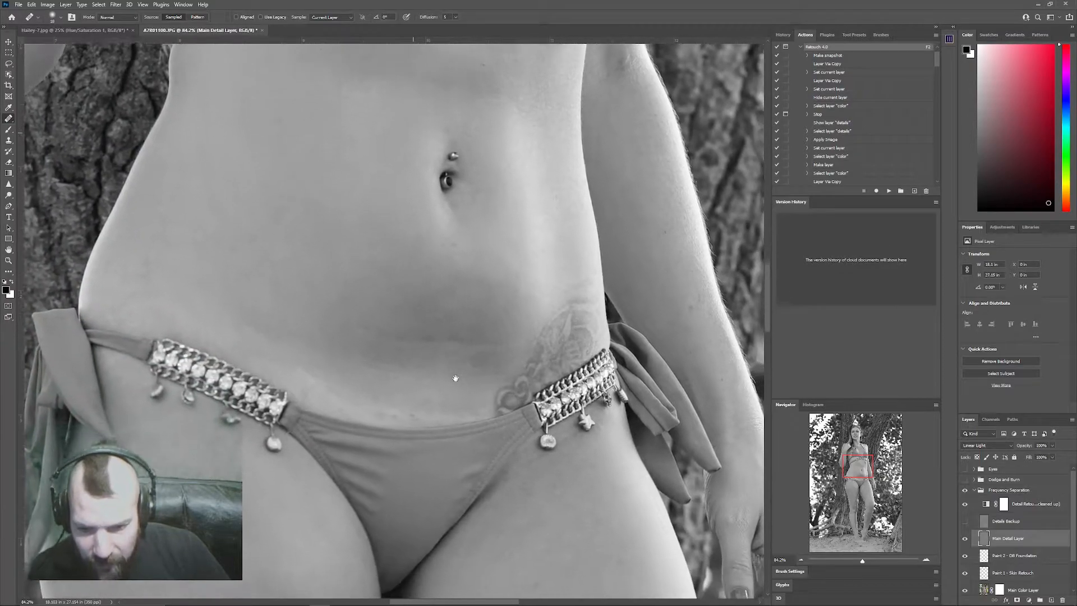
scroll(406, 327, up, 5)
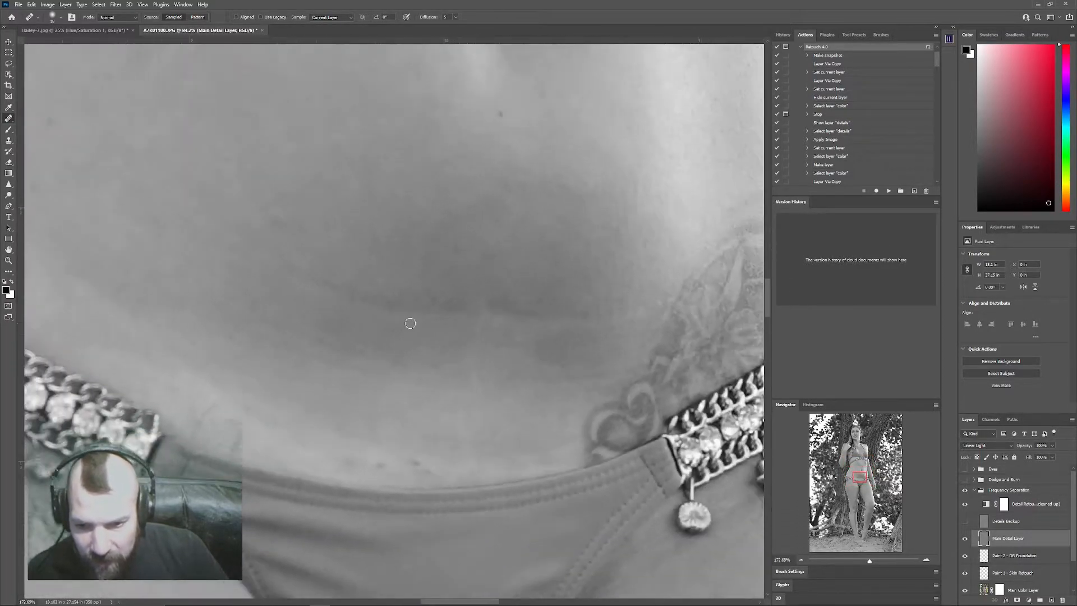
scroll(450, 355, down, 1)
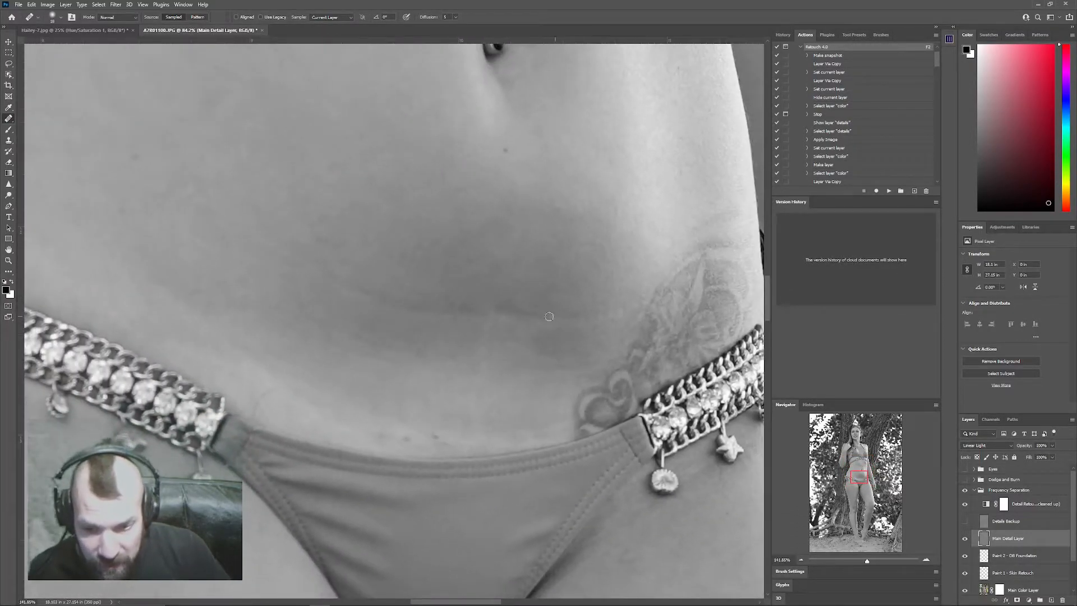
scroll(426, 315, up, 2)
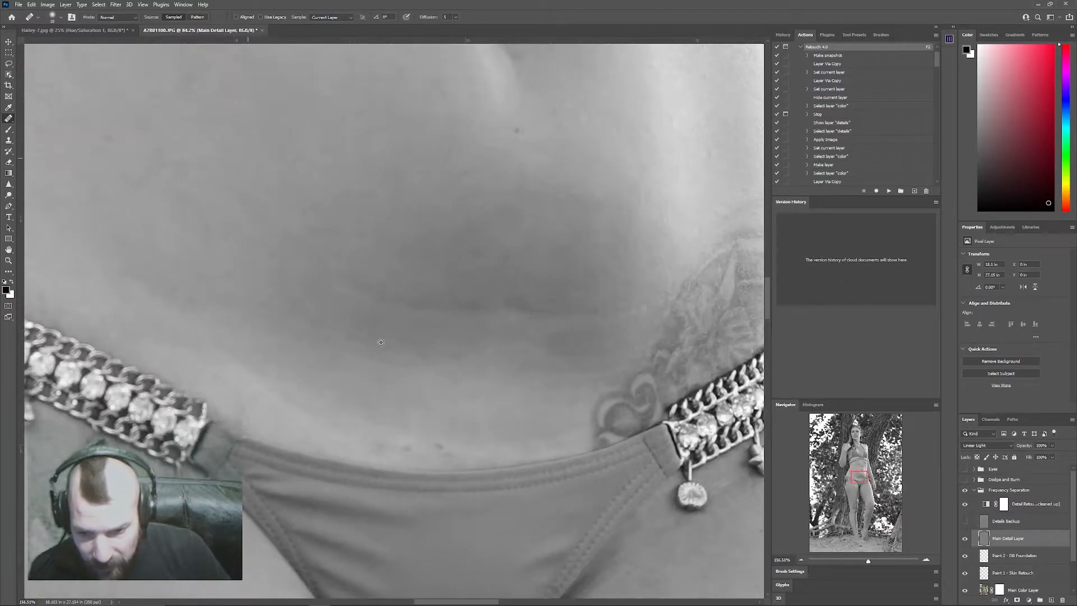
key([)
alt+click(379, 261)
mouse_move(340, 278)
mouse_down()
mouse_move(411, 311)
mouse_move(476, 320)
mouse_move(528, 312)
mouse_up()
alt+click(392, 290)
alt+click(468, 332)
alt+click(586, 355)
mouse_move(595, 327)
mouse_down()
mouse_move(648, 308)
mouse_move(660, 324)
mouse_up()
Heal the marks just above the edge of the bikini bottom and the remaining line on the lower abdomen.
alt+click(421, 416)
drag(408, 448, 457, 456)
alt+click(448, 417)
scroll(457, 456, down, 4)
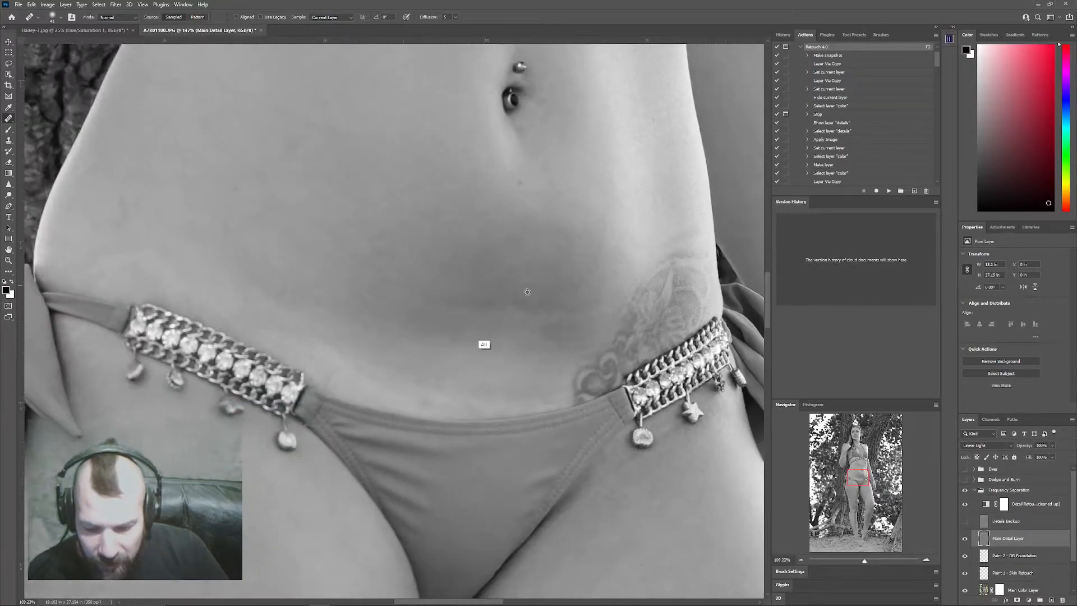
scroll(413, 370, up, 4)
mouse_move(397, 337)
mouse_down()
mouse_move(397, 348)
mouse_move(379, 329)
mouse_up()
alt+click(399, 363)
scroll(453, 303, down, 5)
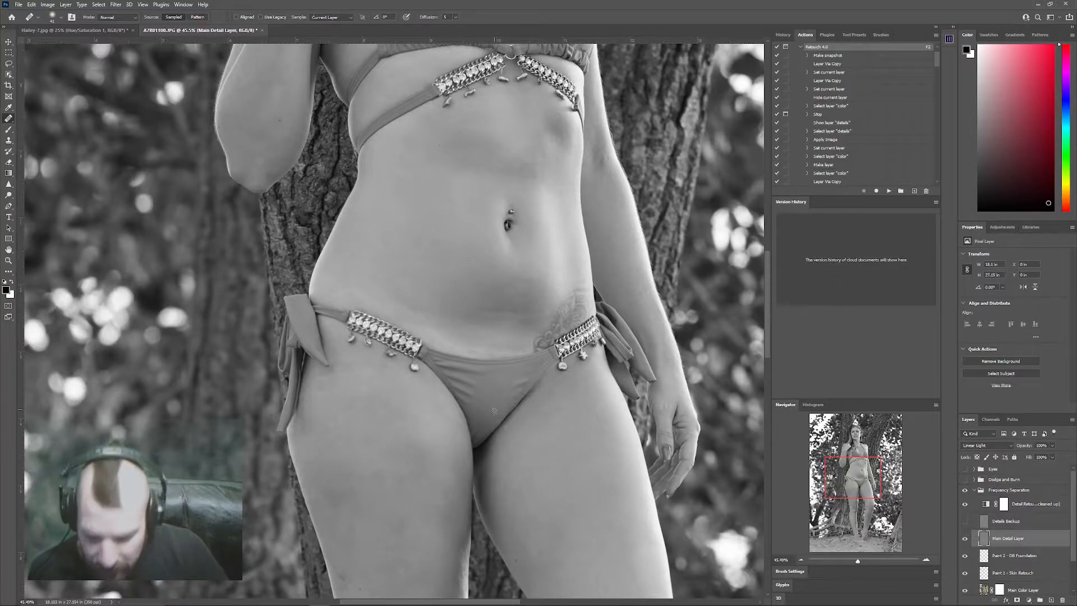
Heal the dark spot on the shoulder beside the jeweled bikini strap, using skin sampled from the abdomen.
alt+click(453, 210)
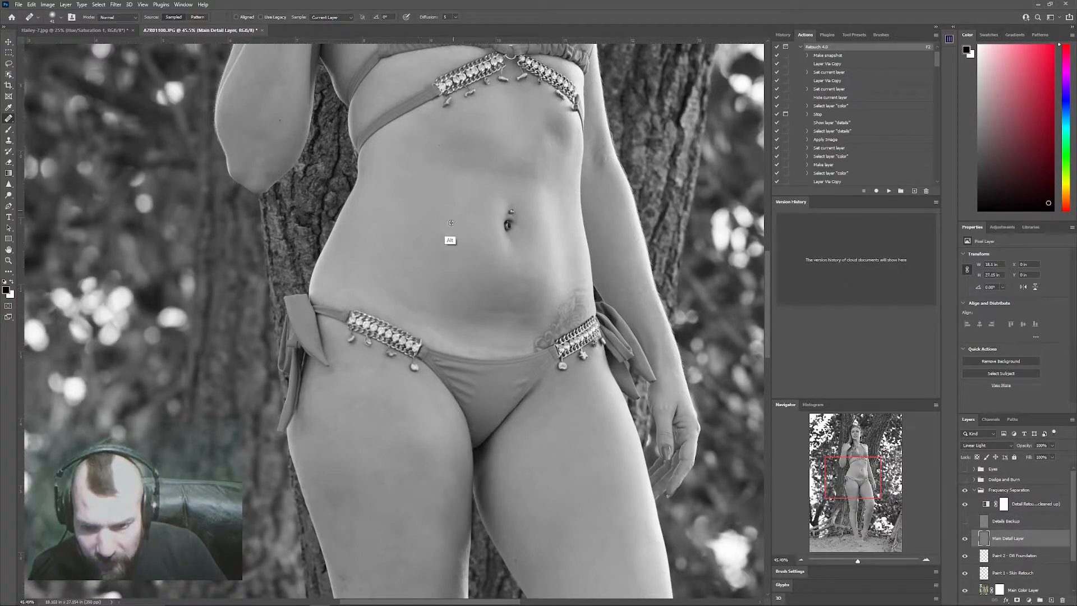
drag(462, 213, 472, 351)
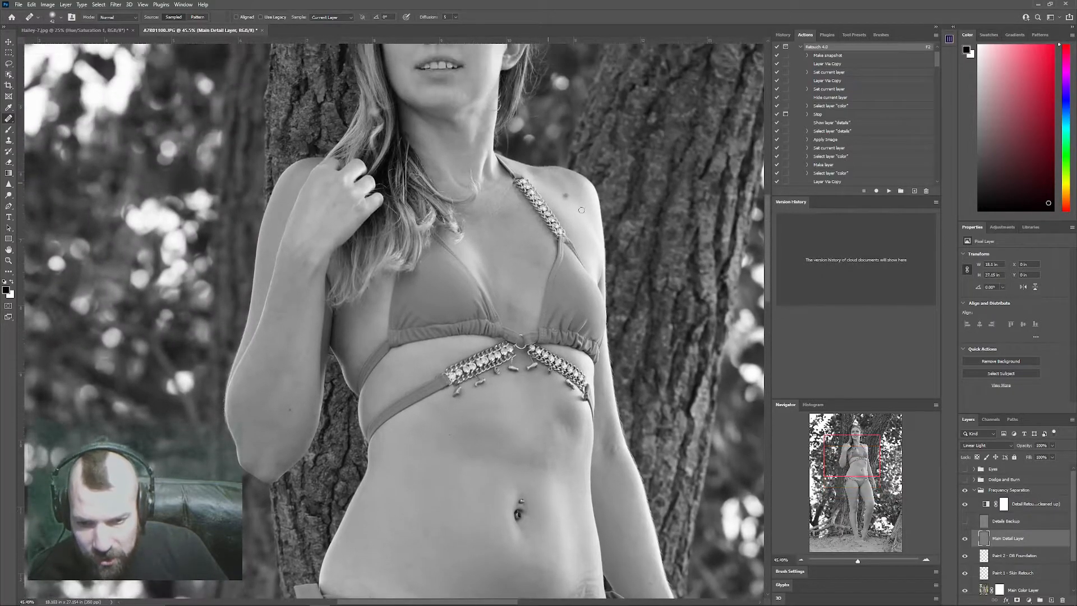
click(566, 196)
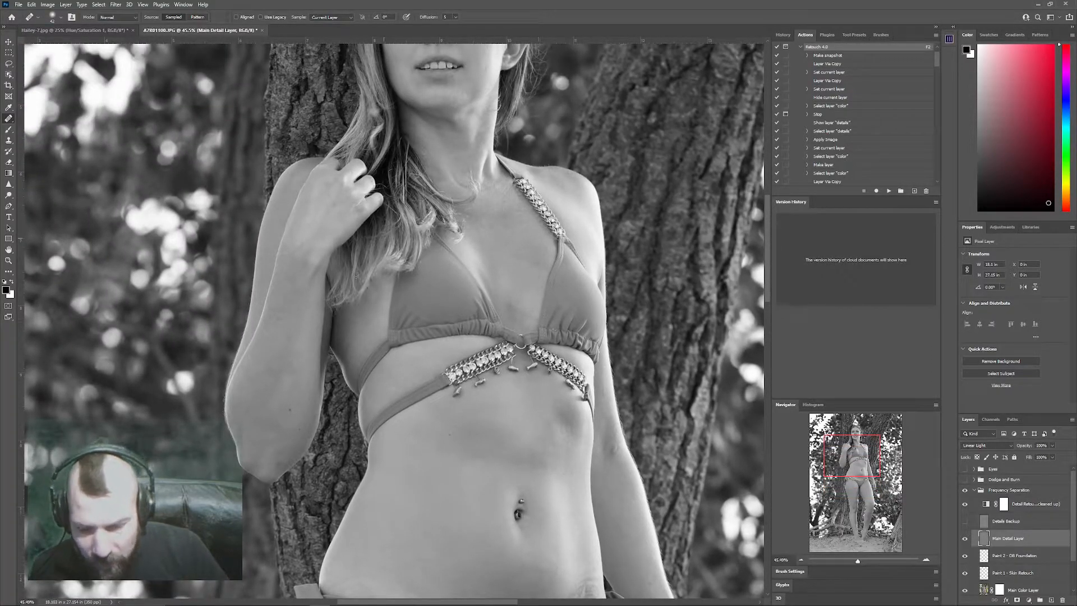
scroll(256, 319, up, 6)
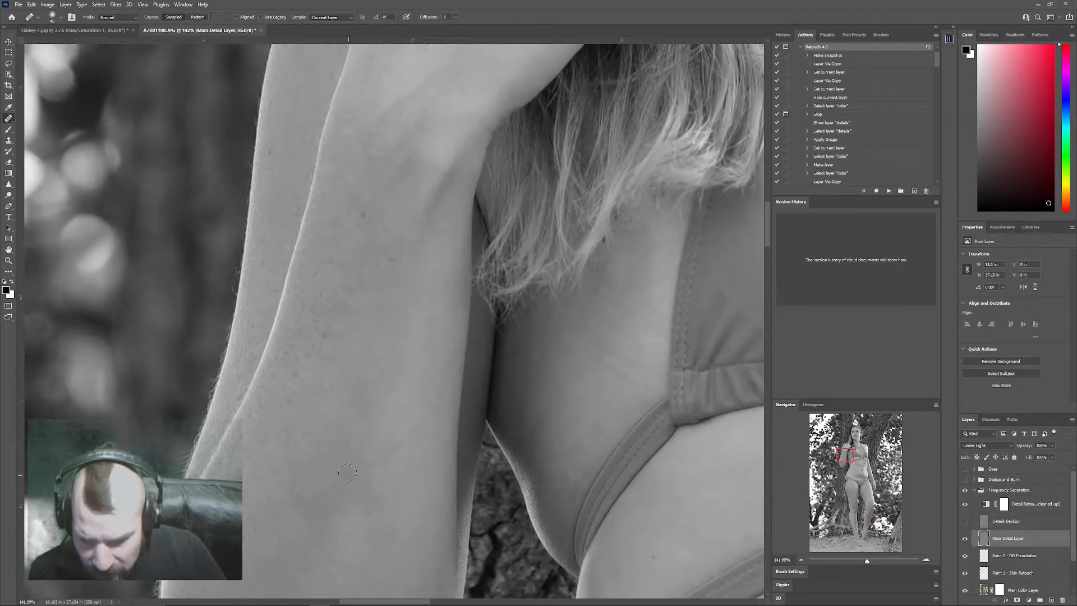
Heal the dark spots on the raised forearm near the elbow, using skin sampled beside them.
drag(368, 488, 360, 319)
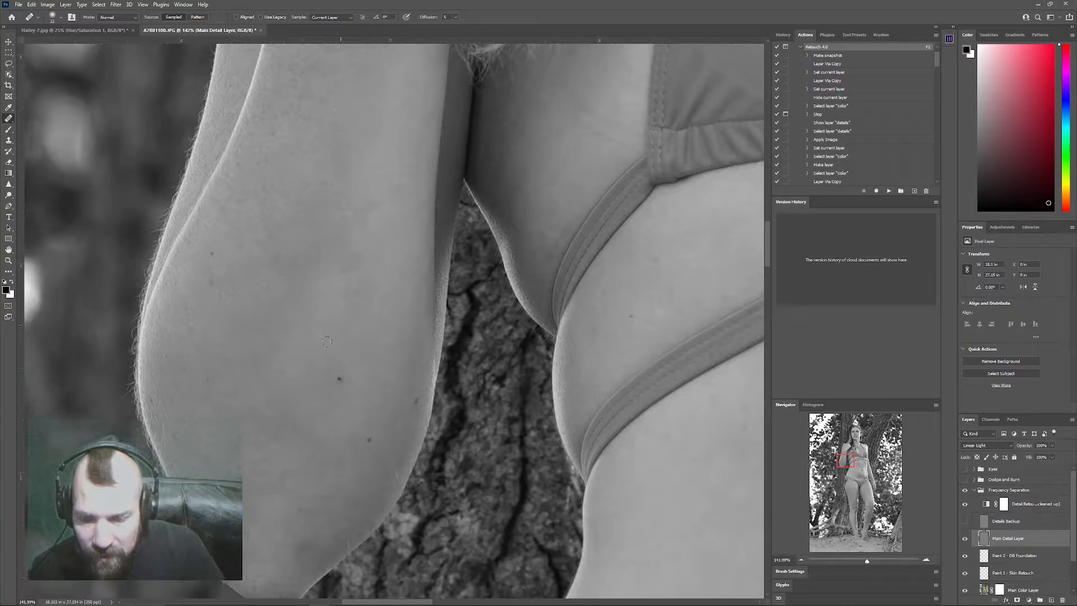
alt+click(359, 457)
click(369, 439)
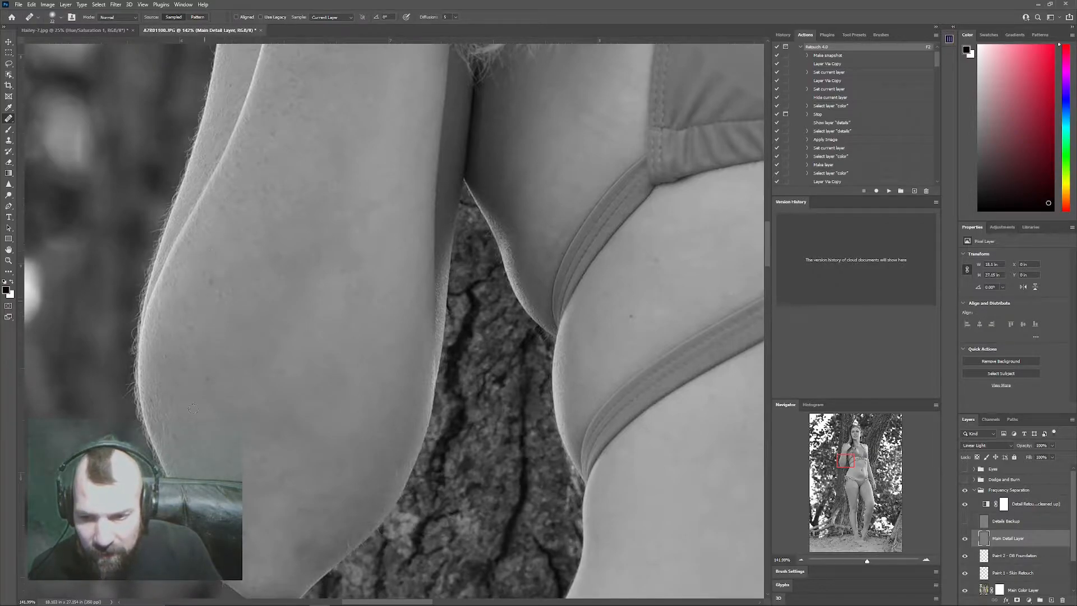
Check the arm in color by hiding and reshowing the black-and-white adjustment, and heal the mark near the elbow tip.
scroll(337, 354, down, 5)
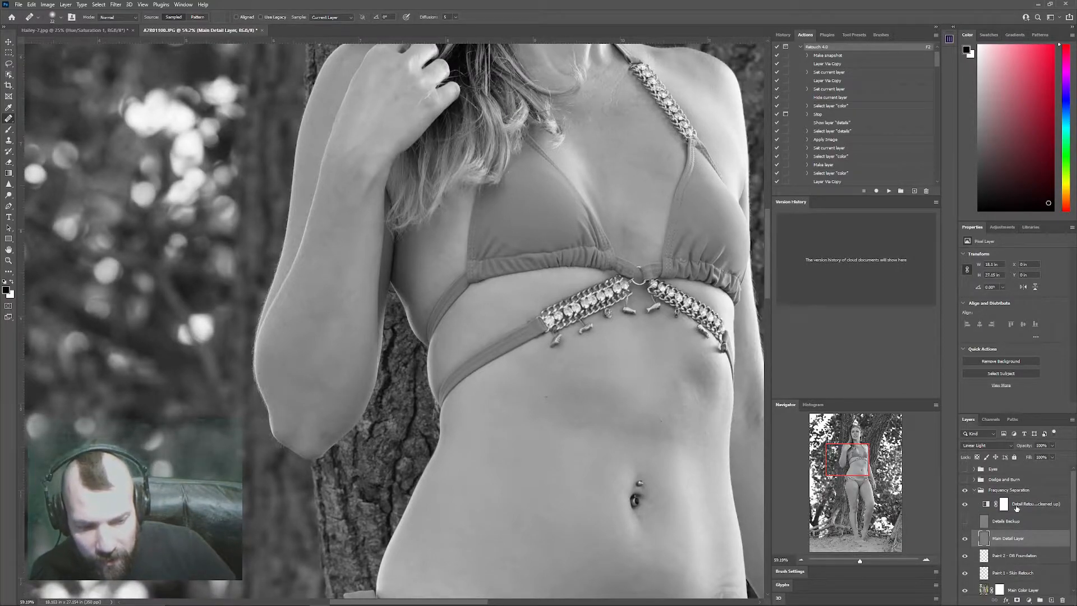
click(965, 505)
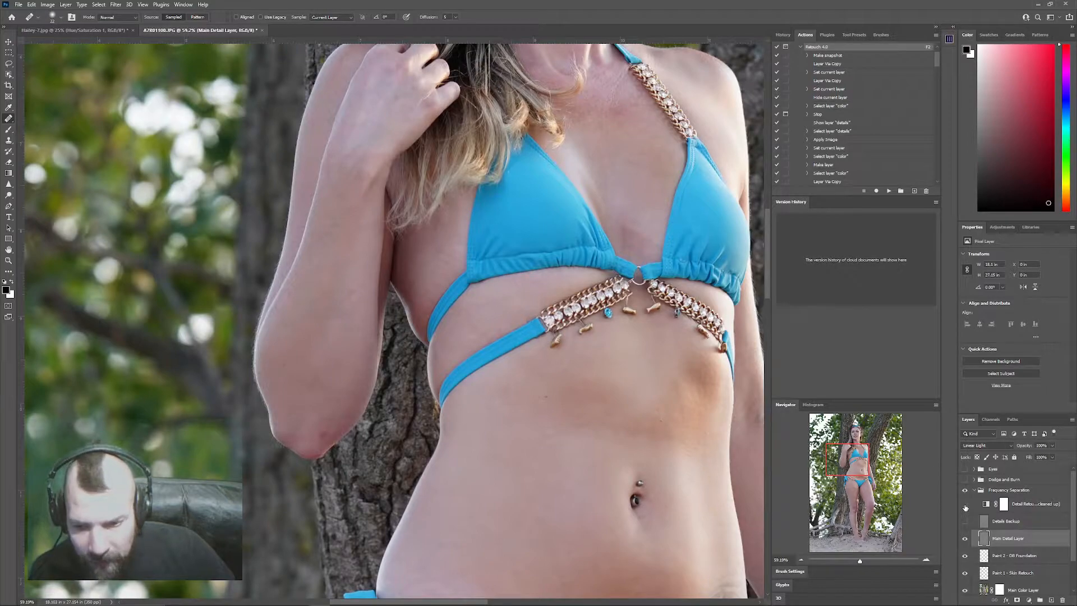
scroll(301, 417, up, 5)
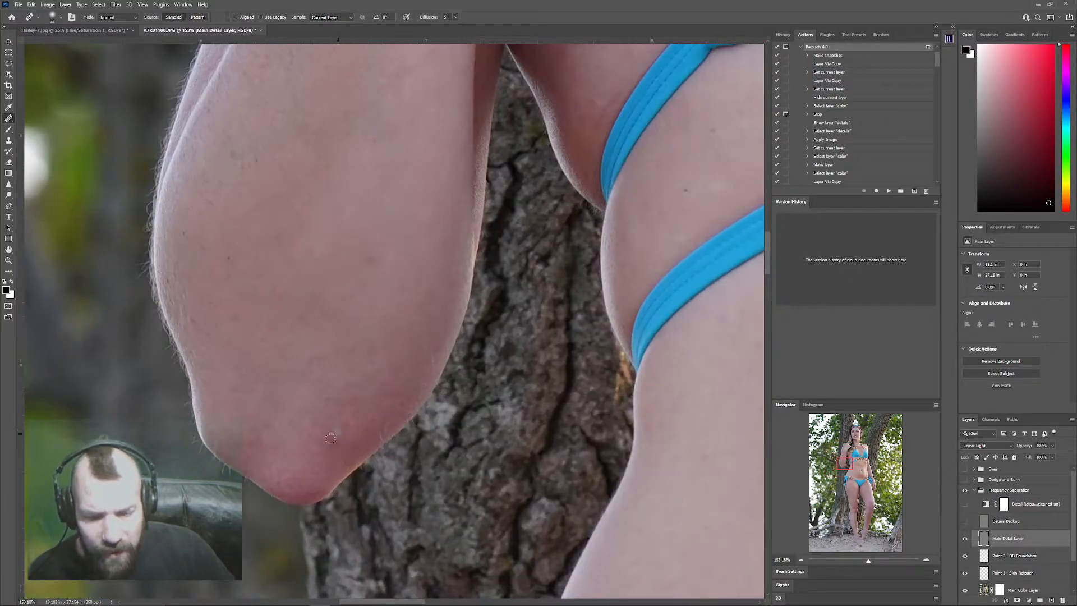
click(965, 504)
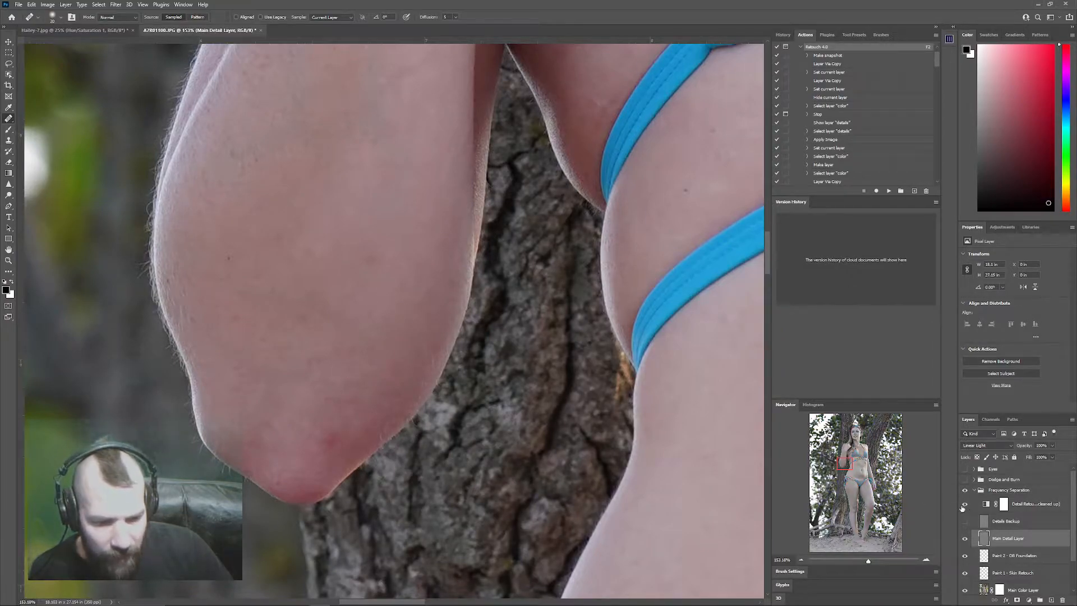
alt+click(306, 433)
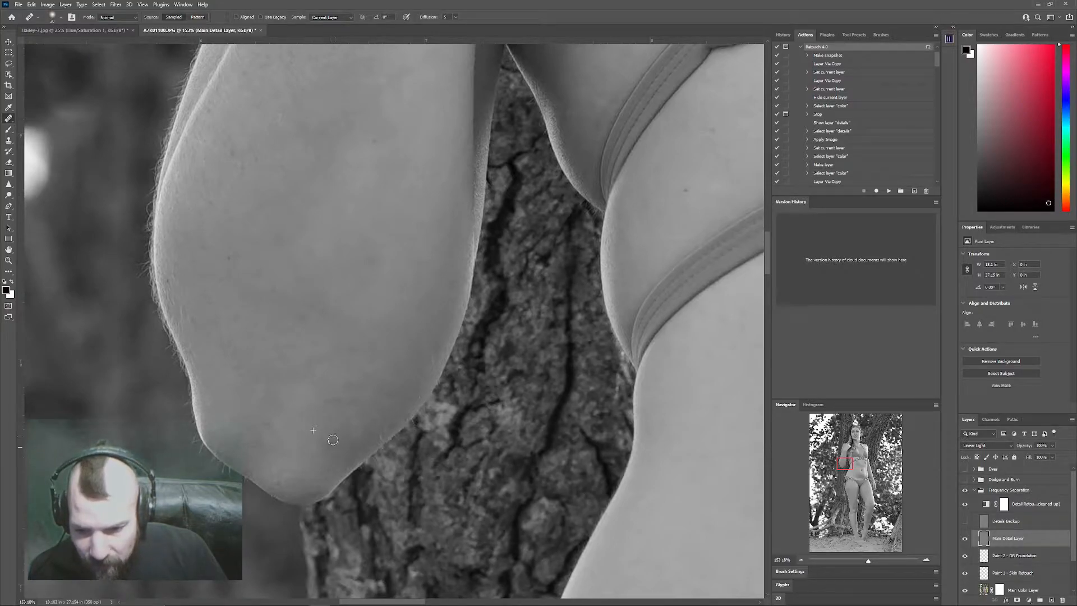
Heal the small blemishes and uneven texture on the chest between the bikini cups, using skin sampled nearby.
scroll(384, 481, down, 6)
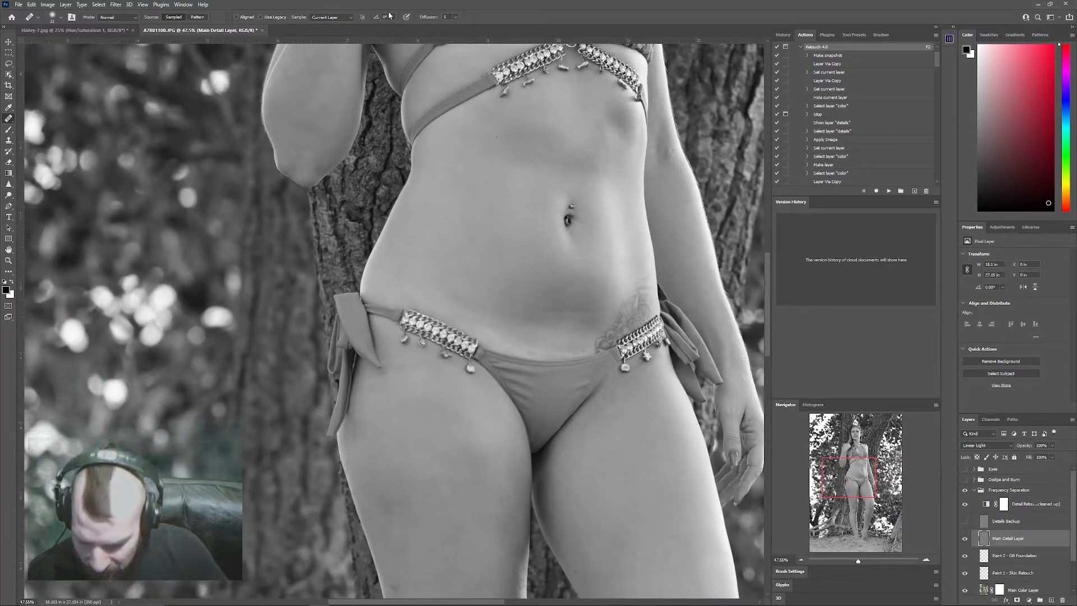
drag(467, 170, 462, 298)
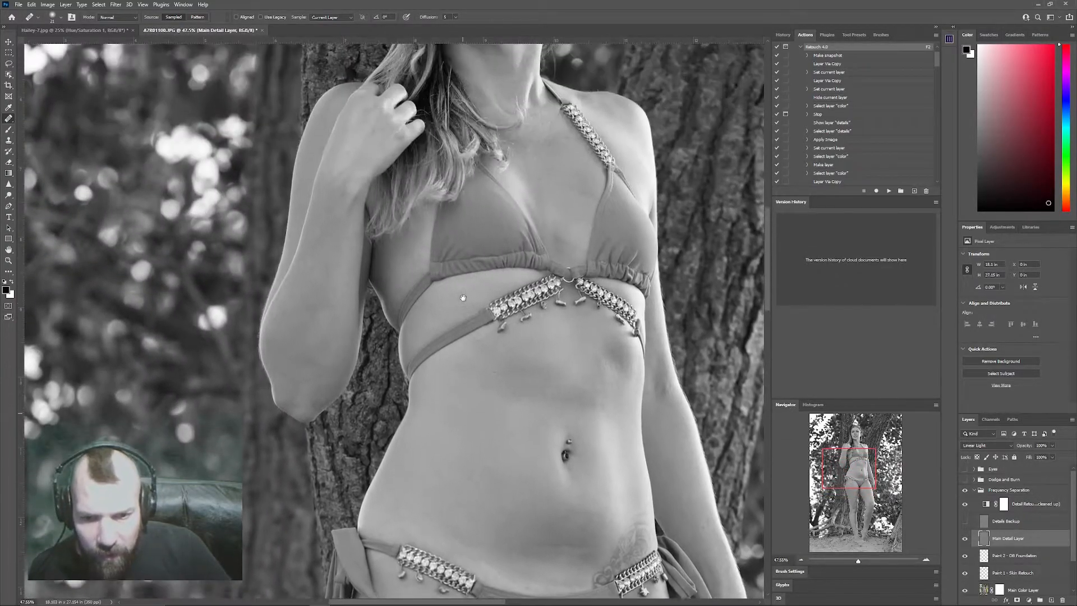
scroll(566, 322, up, 8)
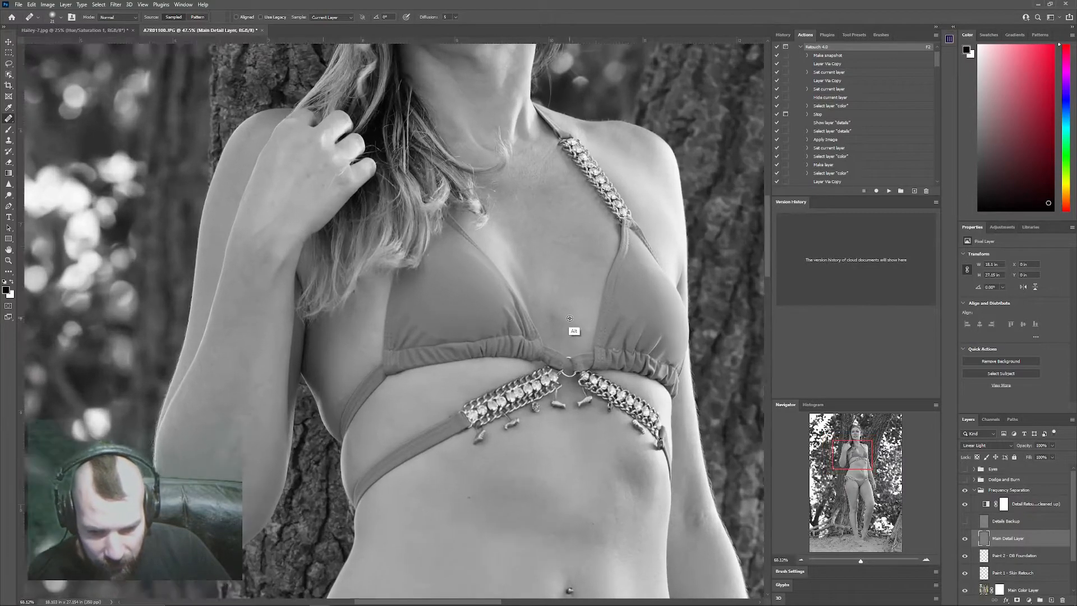
key(alt)
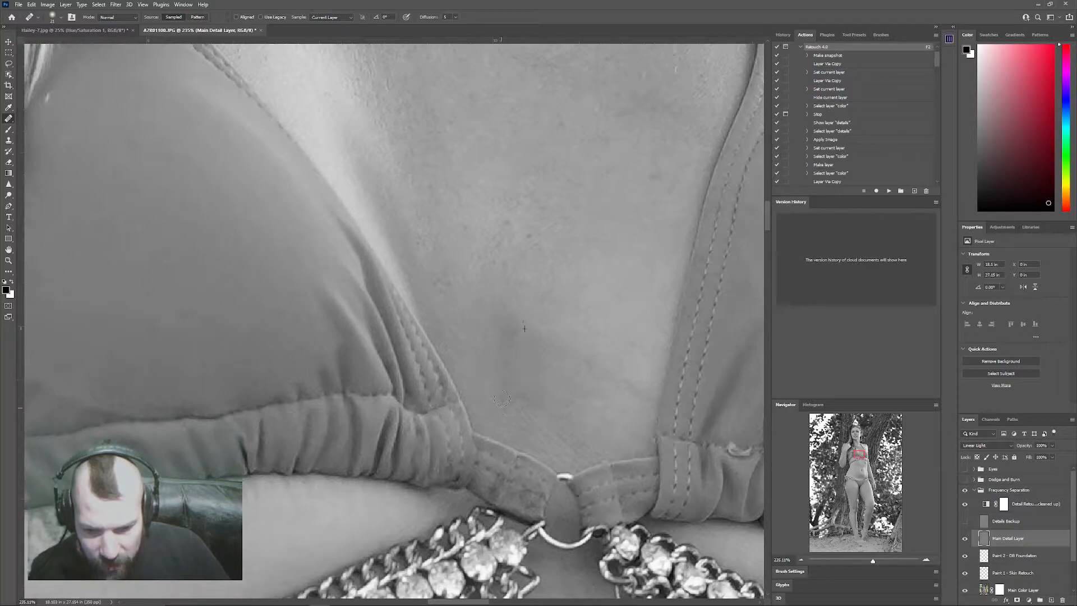
alt+click(559, 330)
click(535, 307)
click(508, 226)
click(544, 266)
click(564, 258)
click(540, 243)
scroll(548, 373, down, 4)
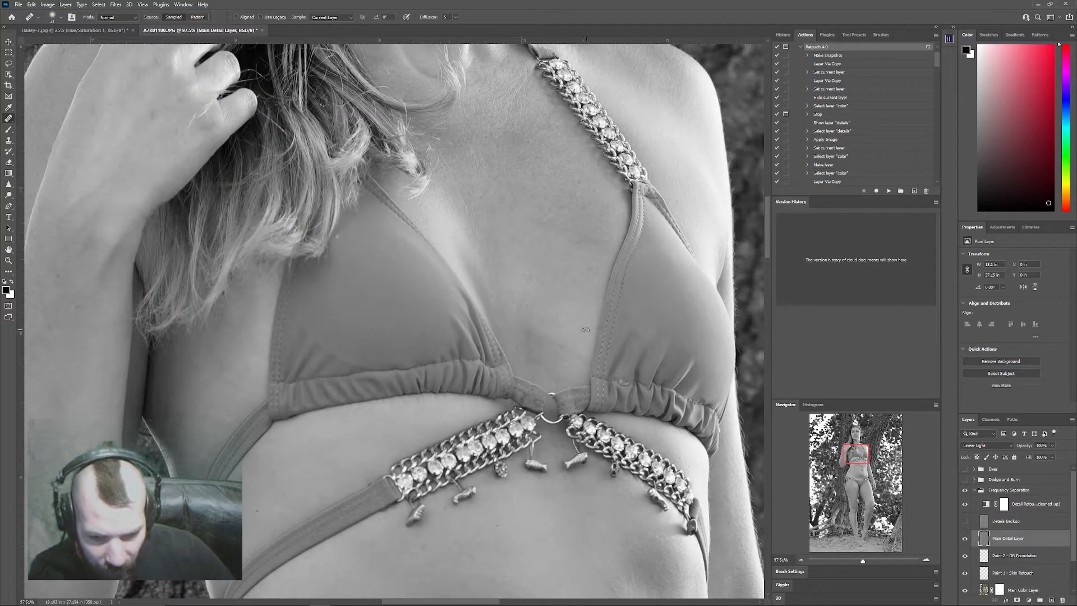
Examine the abdomen, the hanging arm and the hip for remaining blemishes.
scroll(563, 330, down, 7)
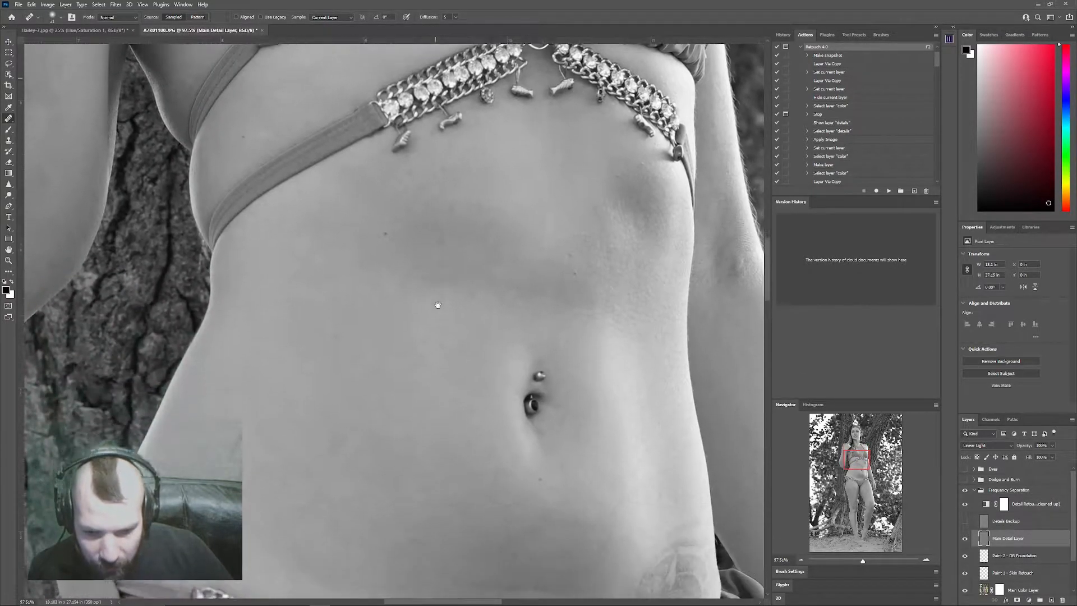
scroll(509, 412, right, 3)
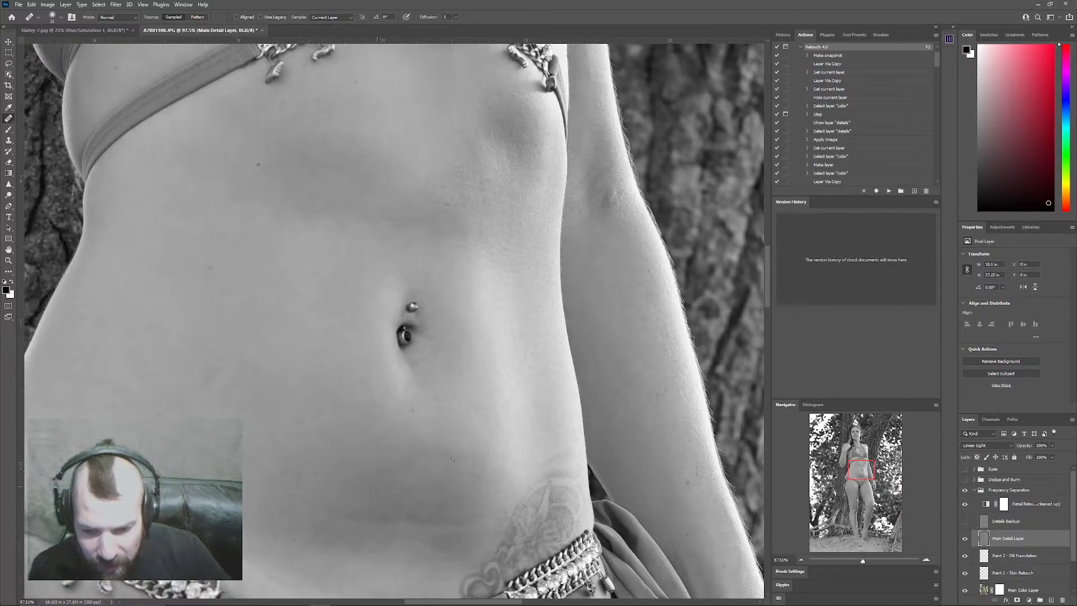
drag(680, 465, 599, 430)
scroll(548, 306, up, 5)
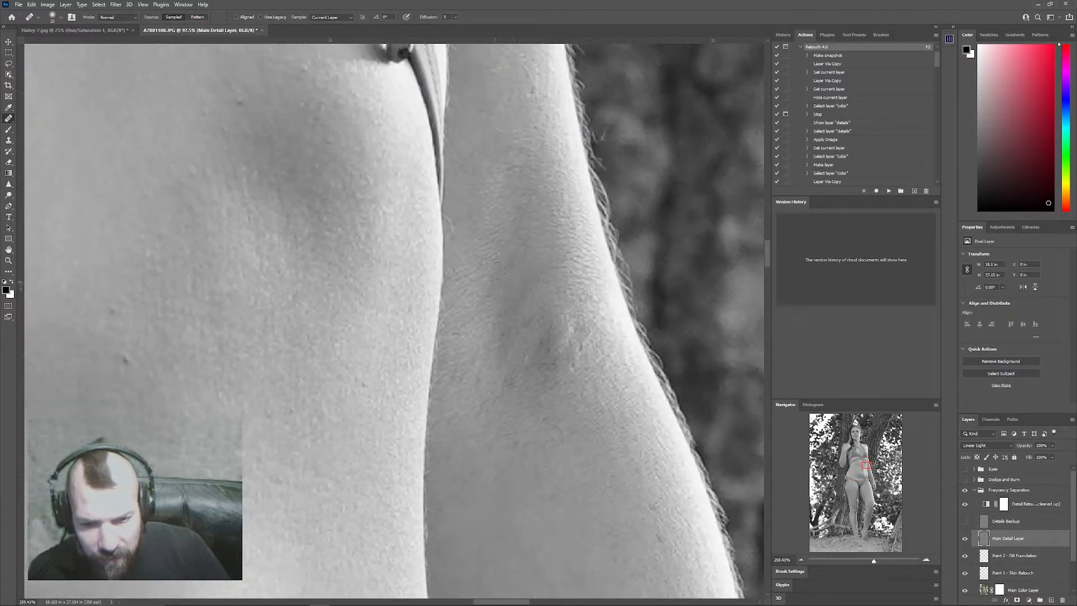
scroll(549, 361, down, 5)
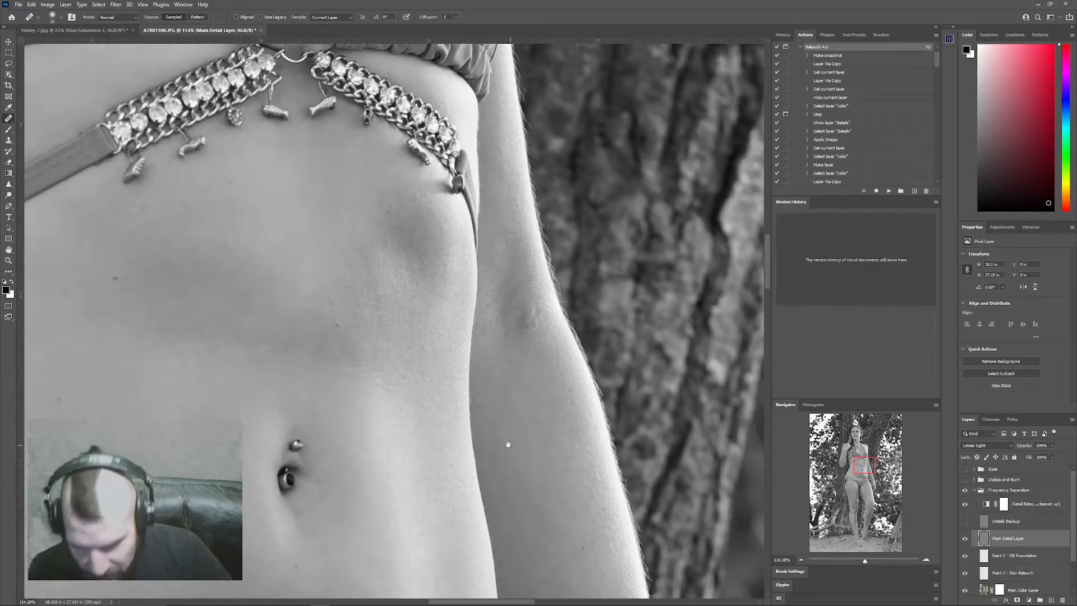
drag(508, 445, 486, 291)
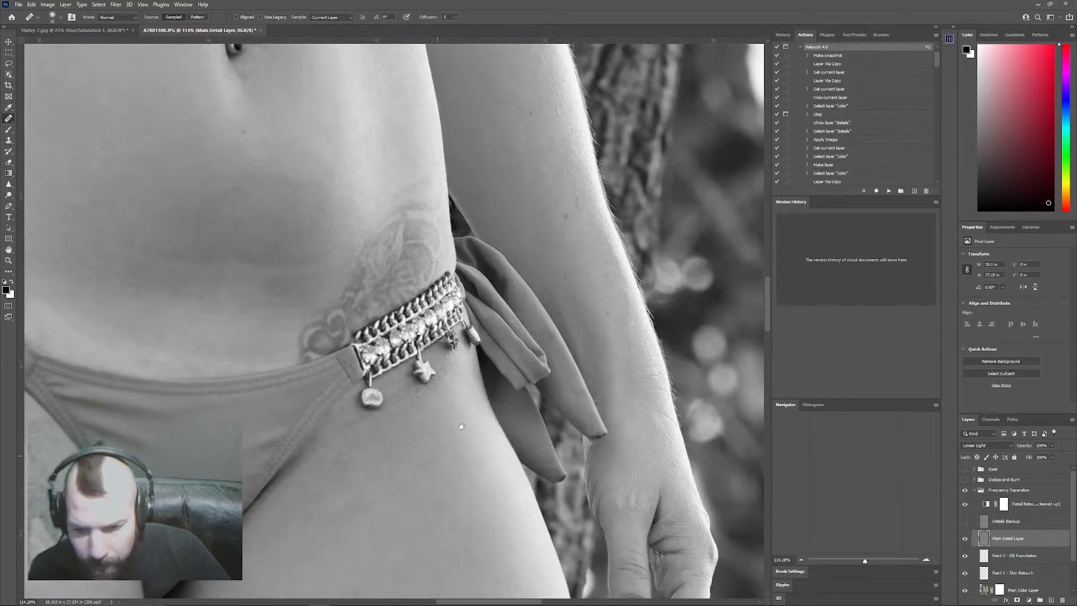
drag(455, 432, 476, 377)
drag(375, 486, 423, 454)
Heal the dark spots across the outer thigh, resampling clean skin close to each spot.
scroll(409, 414, up, 3)
scroll(419, 372, down, 1)
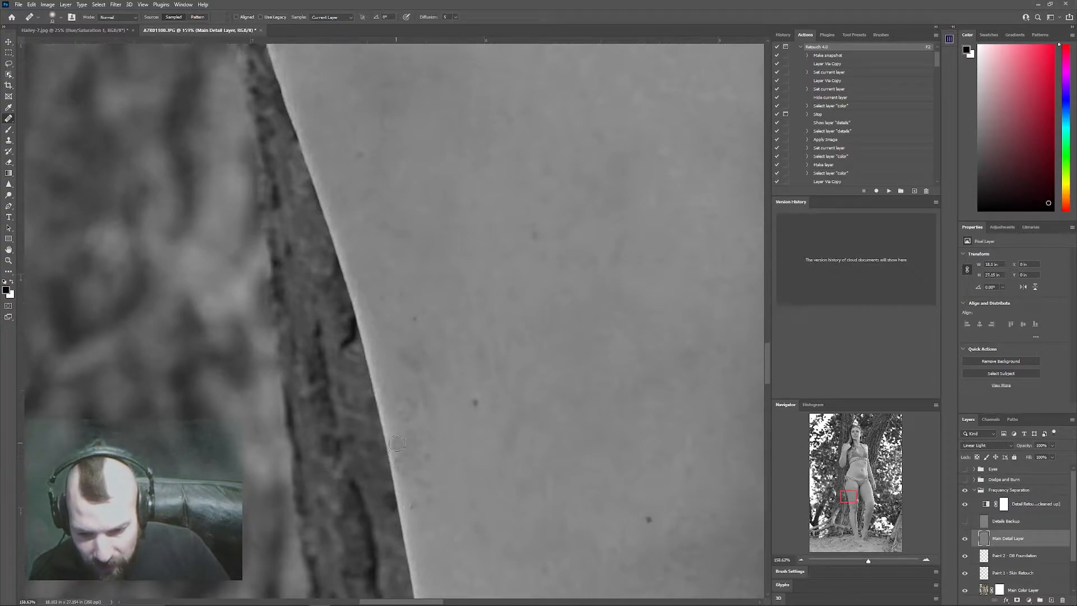
drag(404, 466, 402, 458)
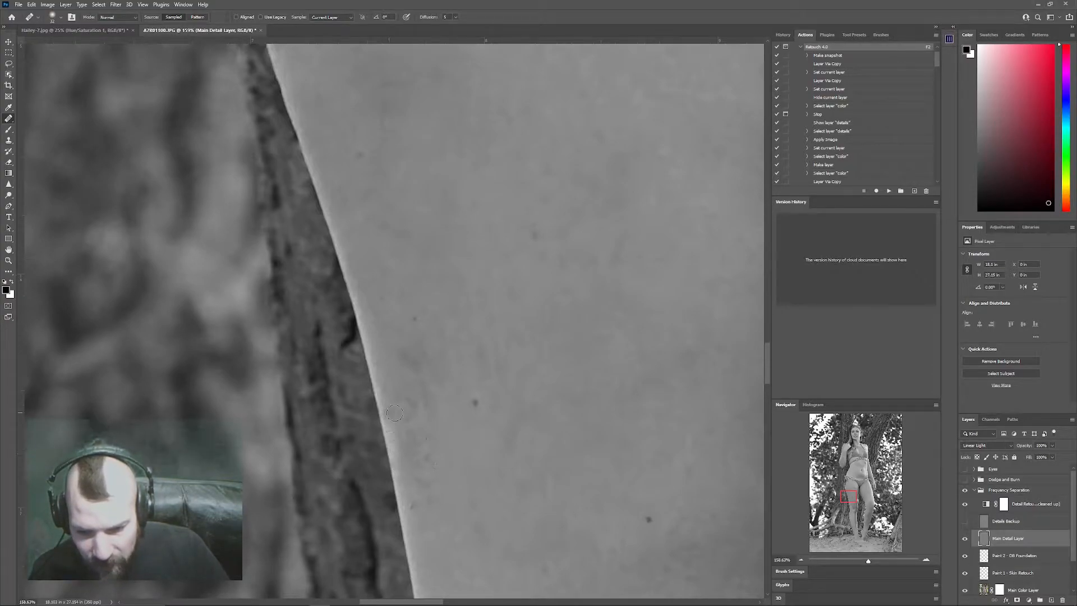
alt+click(458, 455)
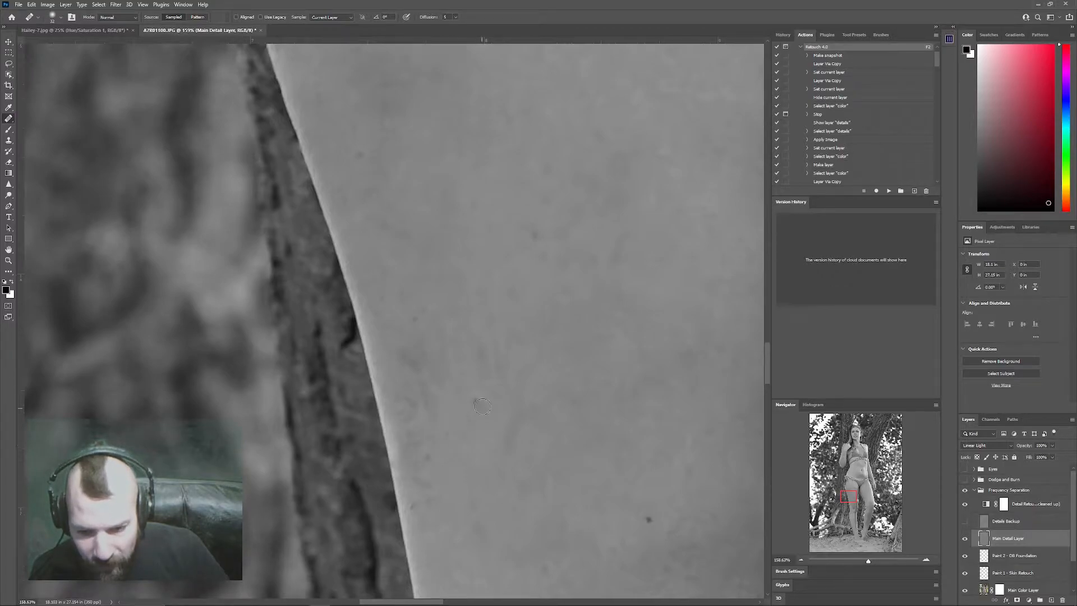
drag(477, 405, 489, 393)
alt+click(547, 274)
click(535, 241)
alt+click(604, 525)
click(647, 520)
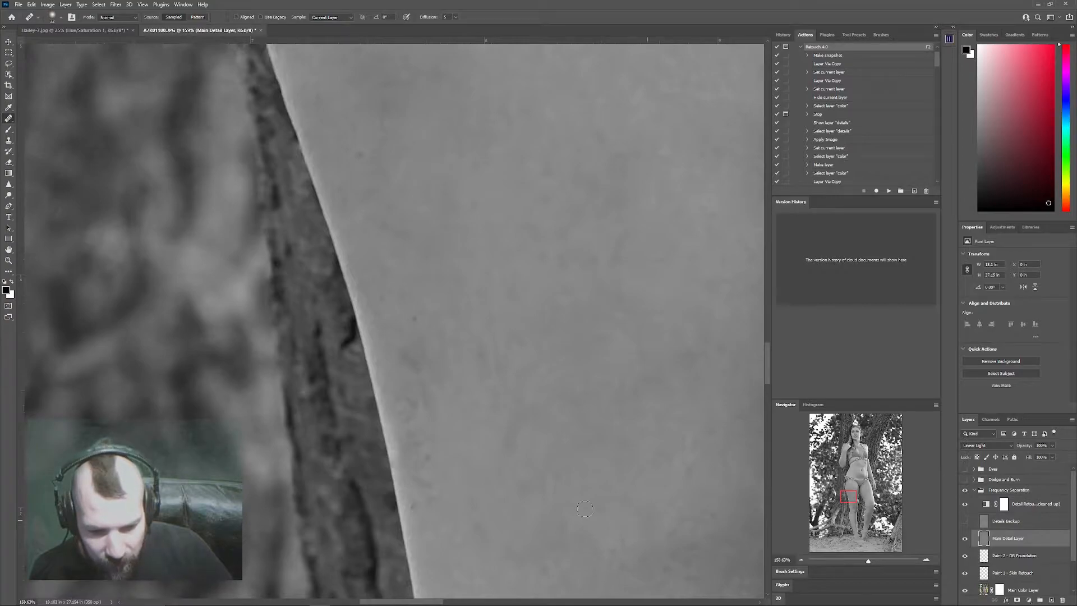
Heal the remaining small marks along the outer edge of the thigh with freshly sampled skin.
alt+click(478, 498)
alt+click(458, 460)
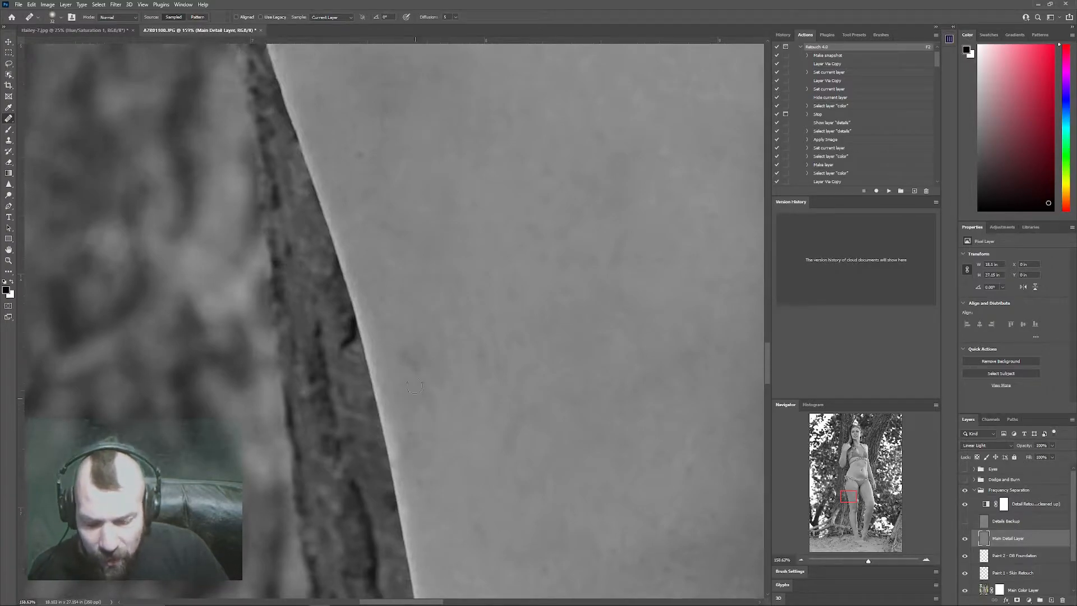
mouse_move(489, 429)
mouse_down()
mouse_move(503, 406)
mouse_move(472, 353)
mouse_move(471, 320)
mouse_move(490, 332)
mouse_move(501, 417)
mouse_up()
click(406, 371)
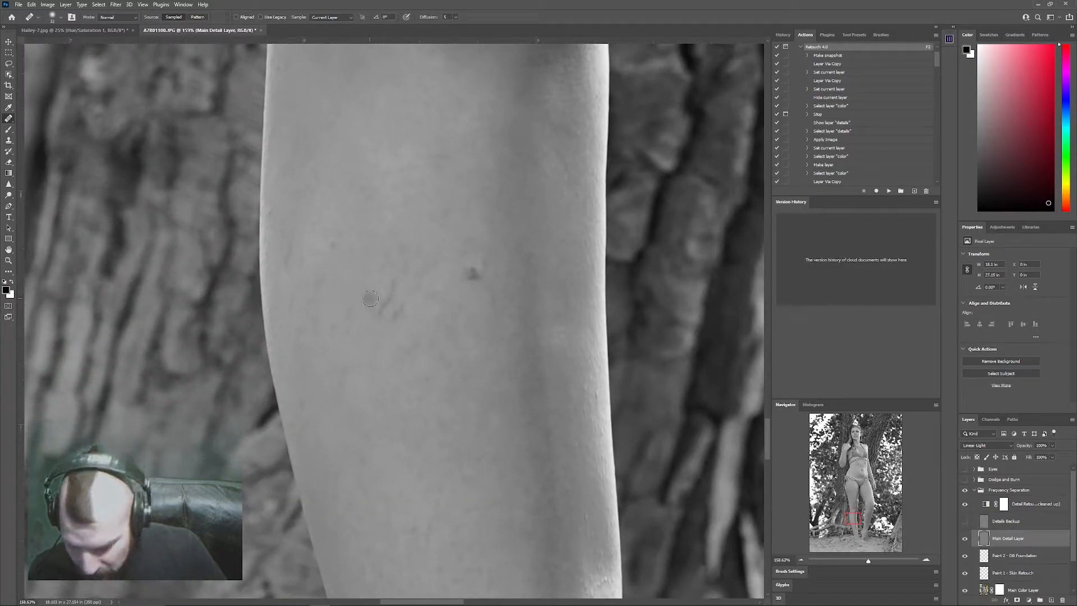
Heal the faint scratches and the dark spot on the same leg's shin, resampling nearby skin.
drag(376, 303, 393, 292)
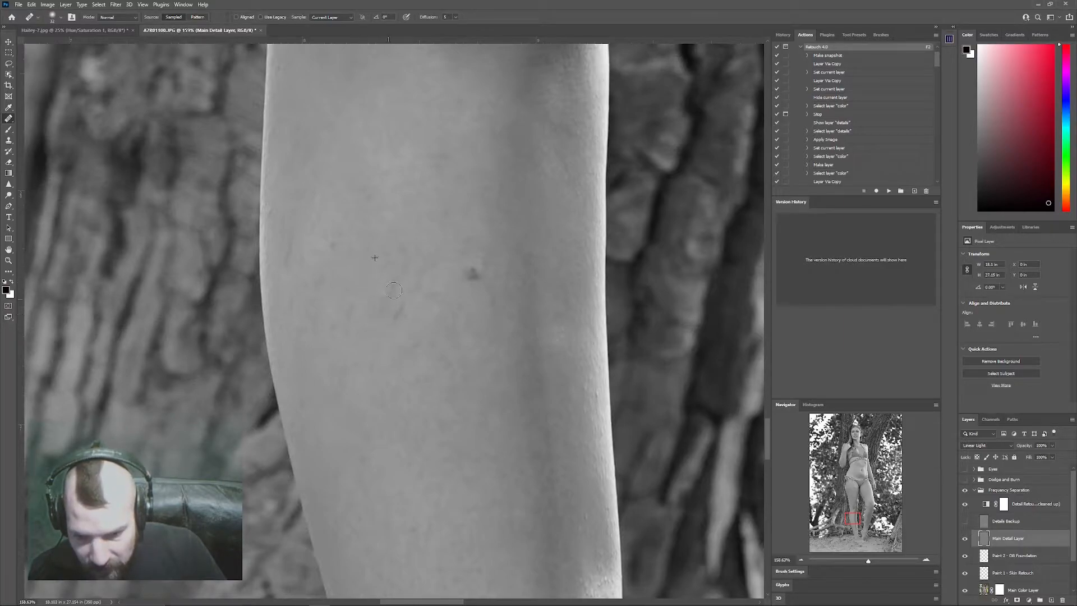
alt+click(392, 337)
click(393, 322)
alt+click(302, 282)
alt+click(486, 307)
click(472, 274)
alt+click(481, 312)
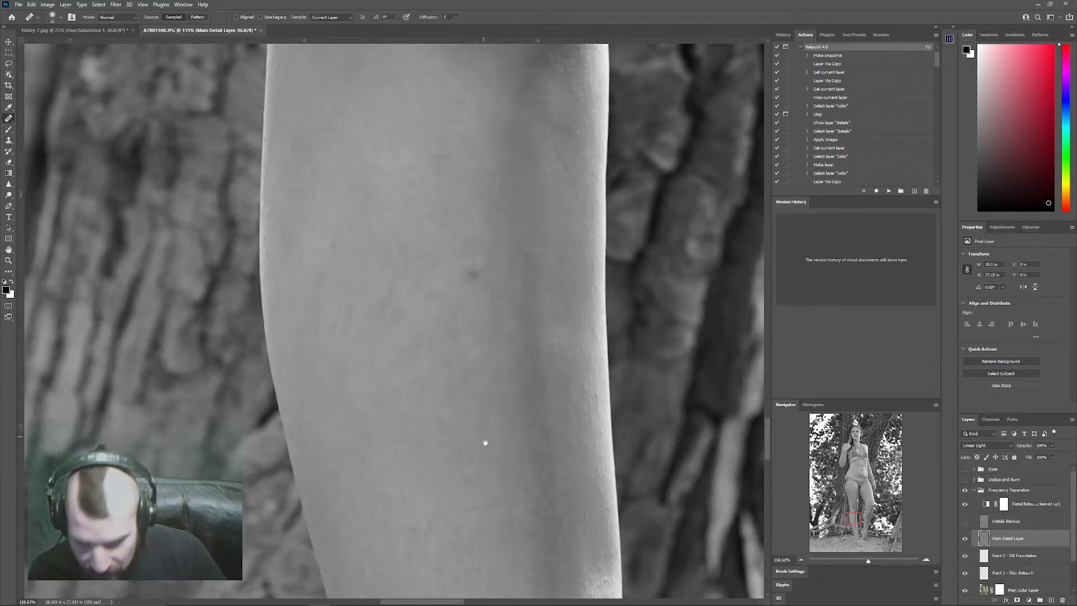
Heal the dark spot near the ankle's inner edge, using skin sampled beside it.
drag(486, 442, 457, 310)
mouse_move(447, 401)
mouse_down()
mouse_move(440, 351)
mouse_move(419, 332)
mouse_up()
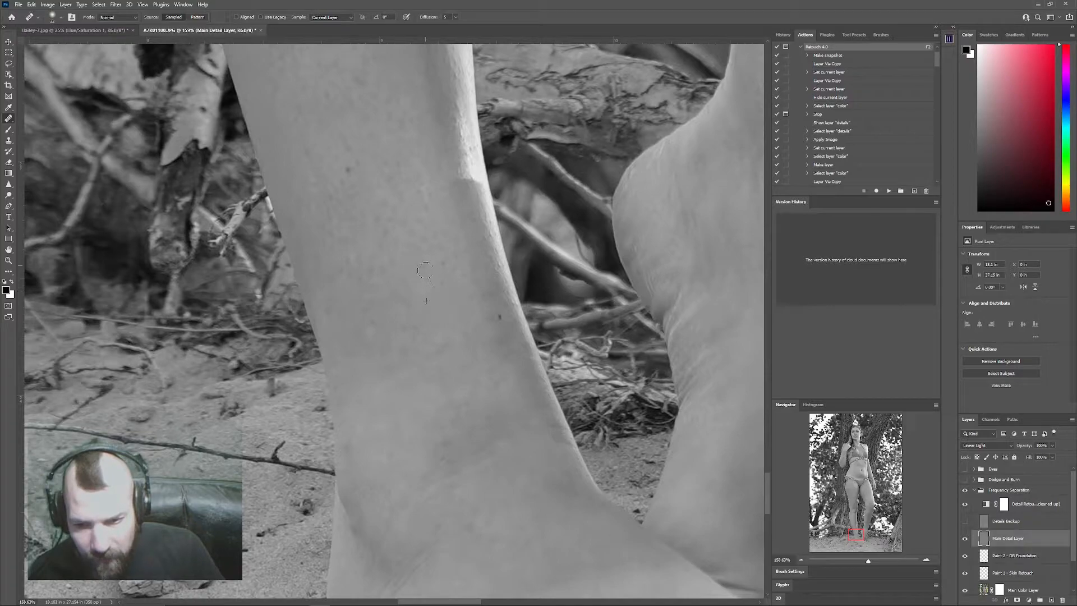
alt+click(483, 311)
click(502, 323)
Heal the dark spot and the adjacent marks just below the knee of the other leg.
drag(604, 360, 449, 353)
drag(657, 291, 523, 371)
drag(556, 213, 526, 363)
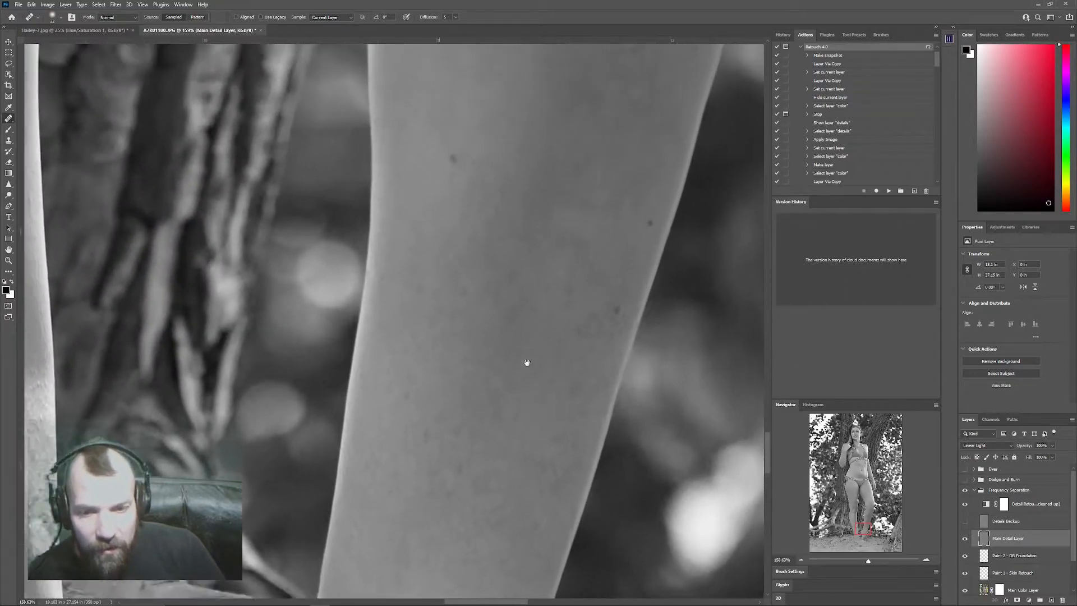
drag(489, 174, 509, 375)
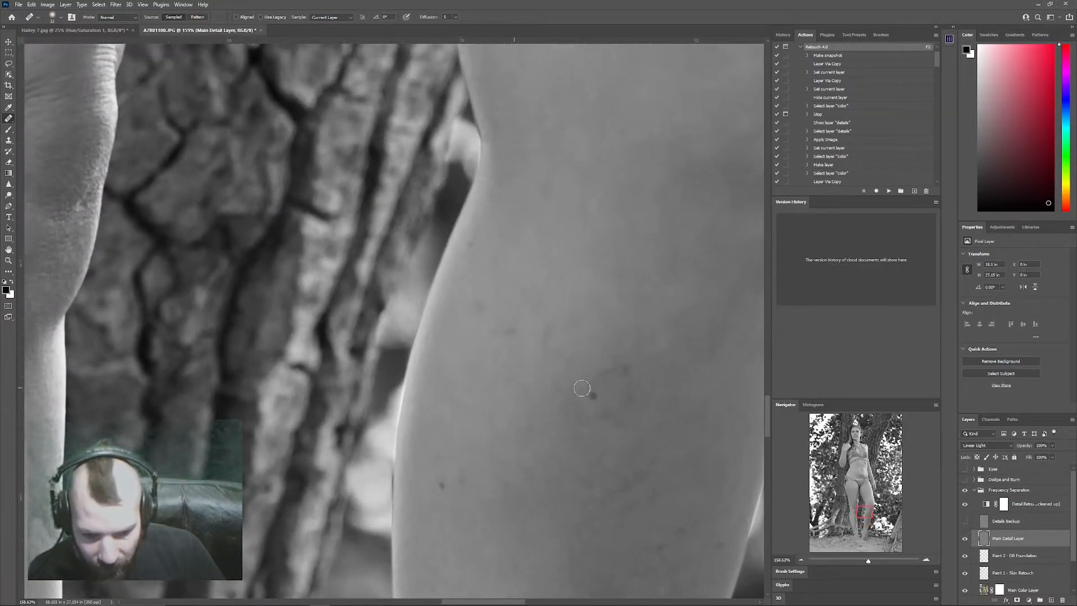
alt+click(545, 426)
mouse_move(591, 395)
mouse_down()
mouse_move(610, 389)
mouse_move(613, 367)
mouse_up()
alt+click(654, 375)
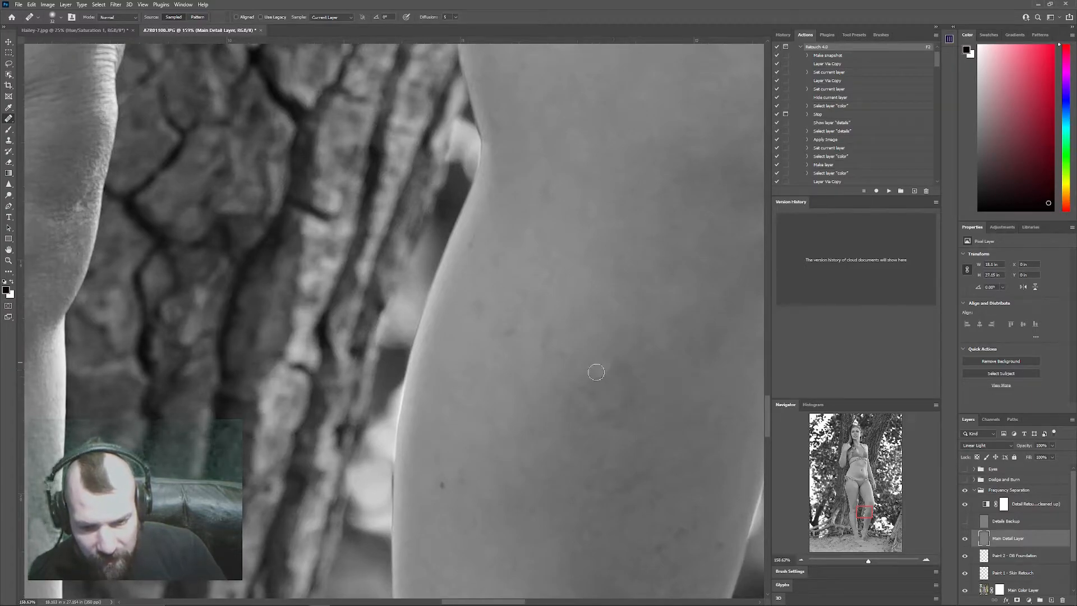
Hide the interface panels and heal the small marks near the inner edge of the upper shin.
key(Tab)
alt+click(521, 359)
mouse_move(528, 335)
mouse_down()
mouse_move(490, 344)
mouse_move(496, 357)
mouse_up()
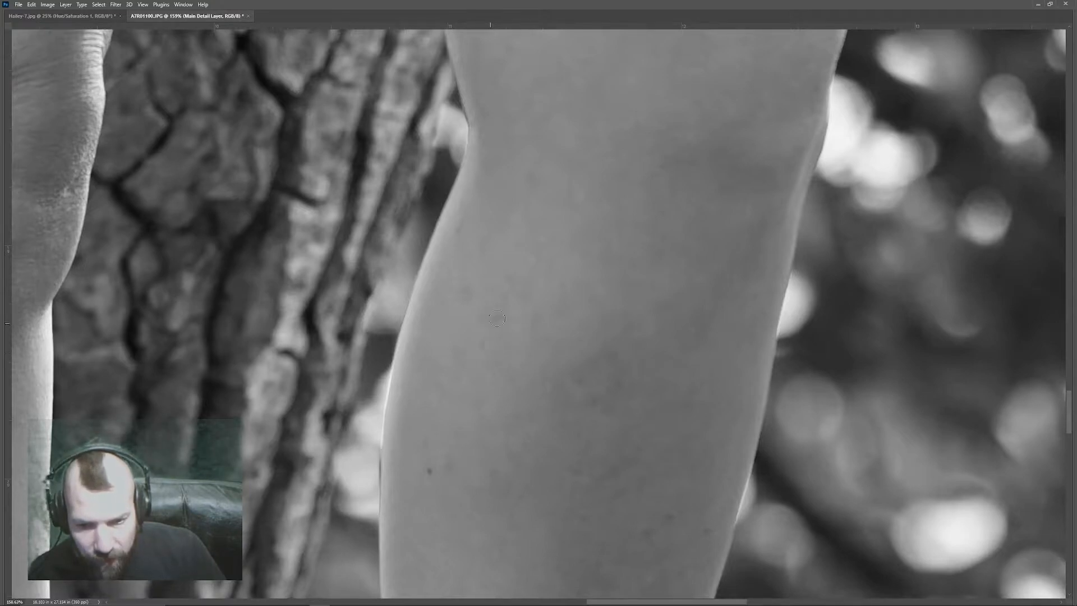
click(468, 330)
click(465, 292)
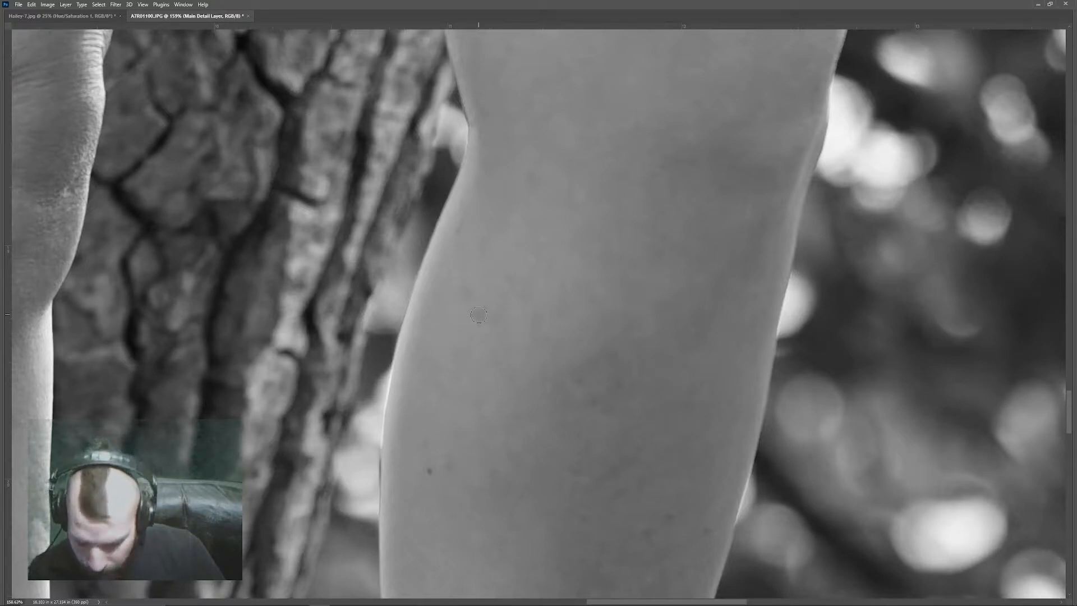
Cycle through the full-screen display modes and return to the standard screen mode.
key(f)
key(f)
key(f)
key(f)
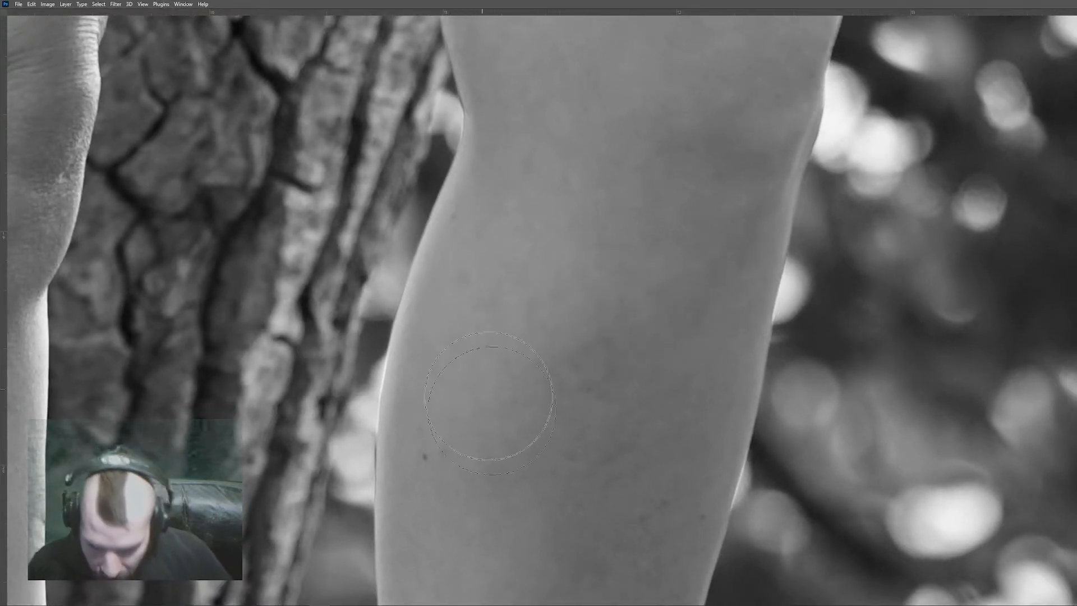
drag(526, 337, 535, 399)
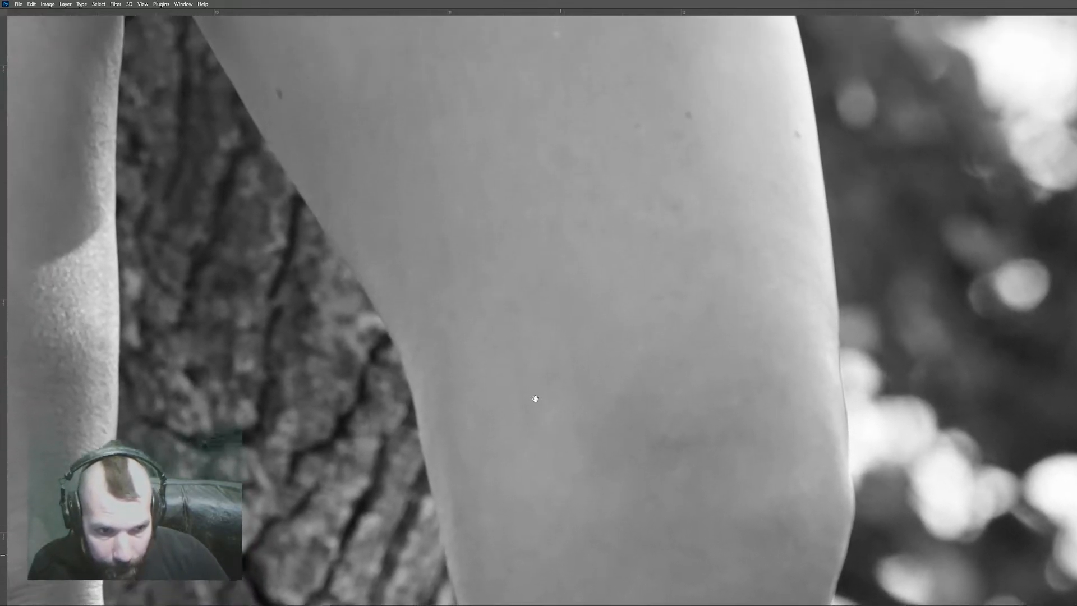
key(f)
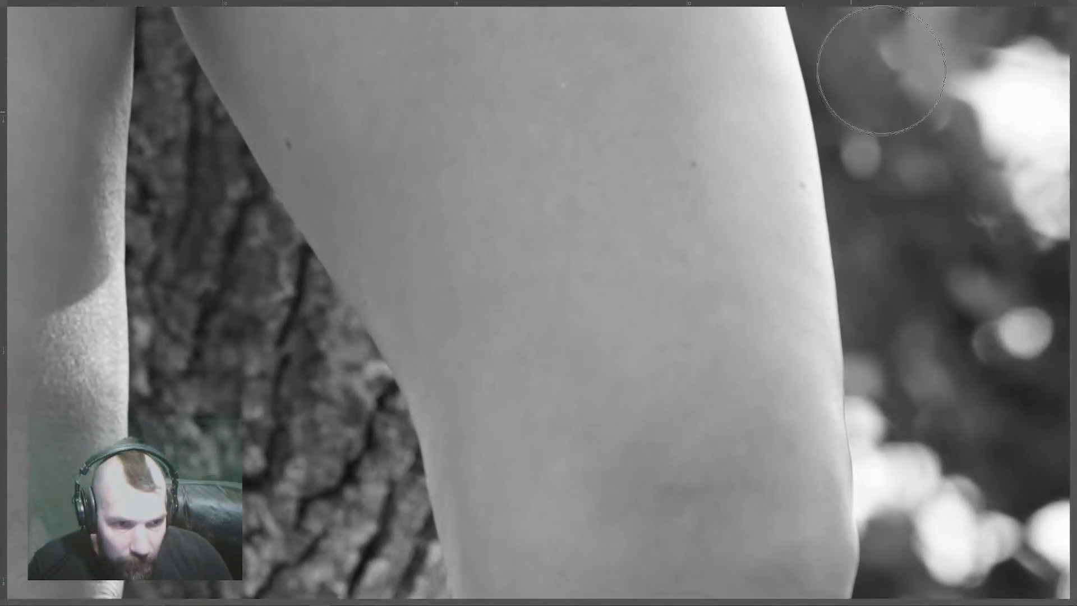
key(f)
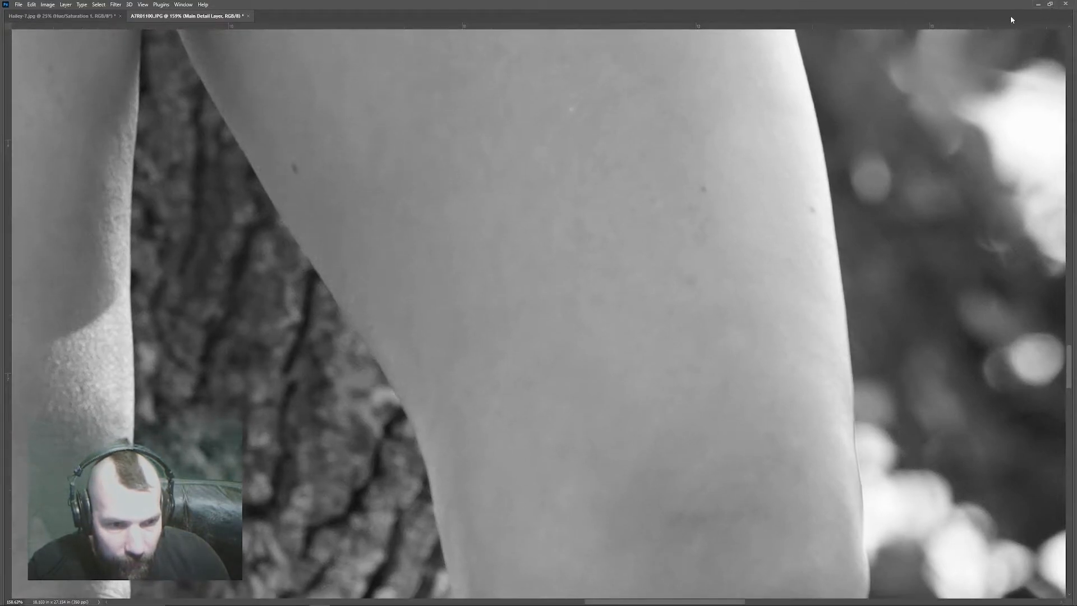
Save the image as the TIFF file A7R01100test with no image compression and RLE layer compression, and close it.
click(18, 4)
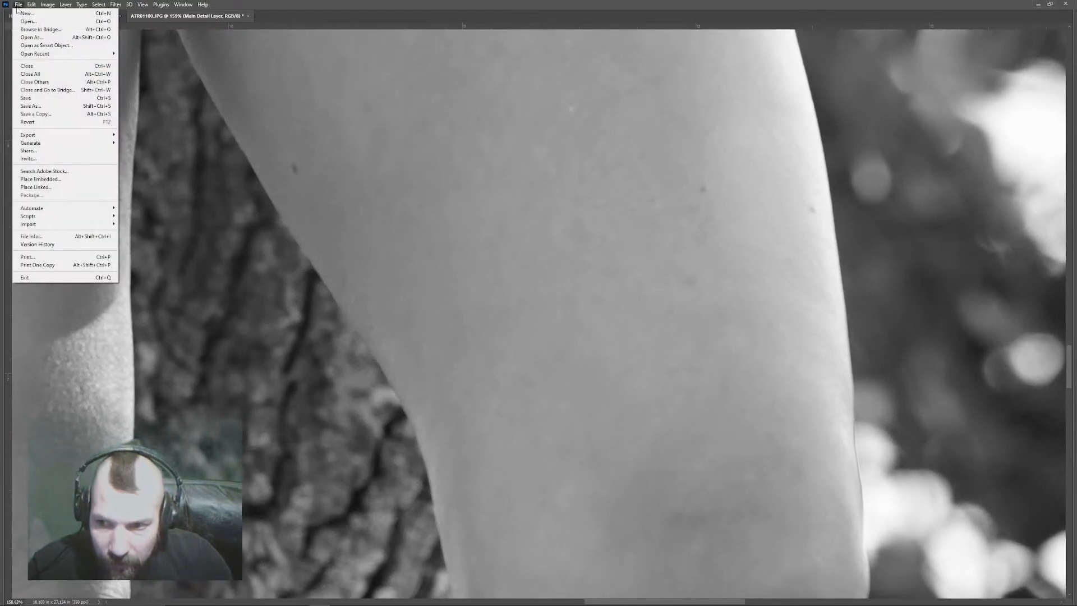
click(47, 106)
click(127, 349)
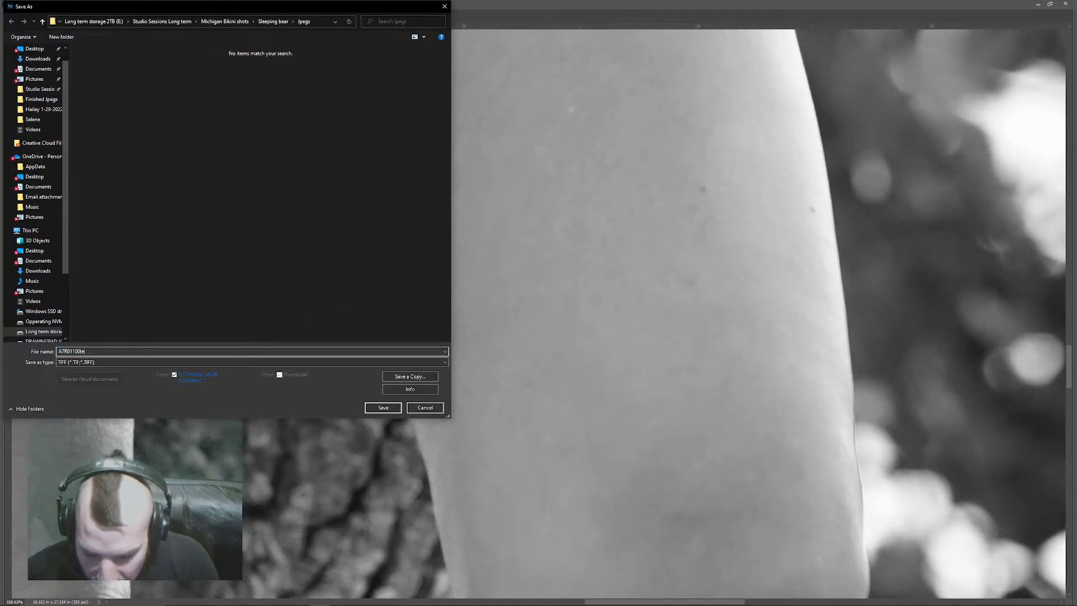
key(Return)
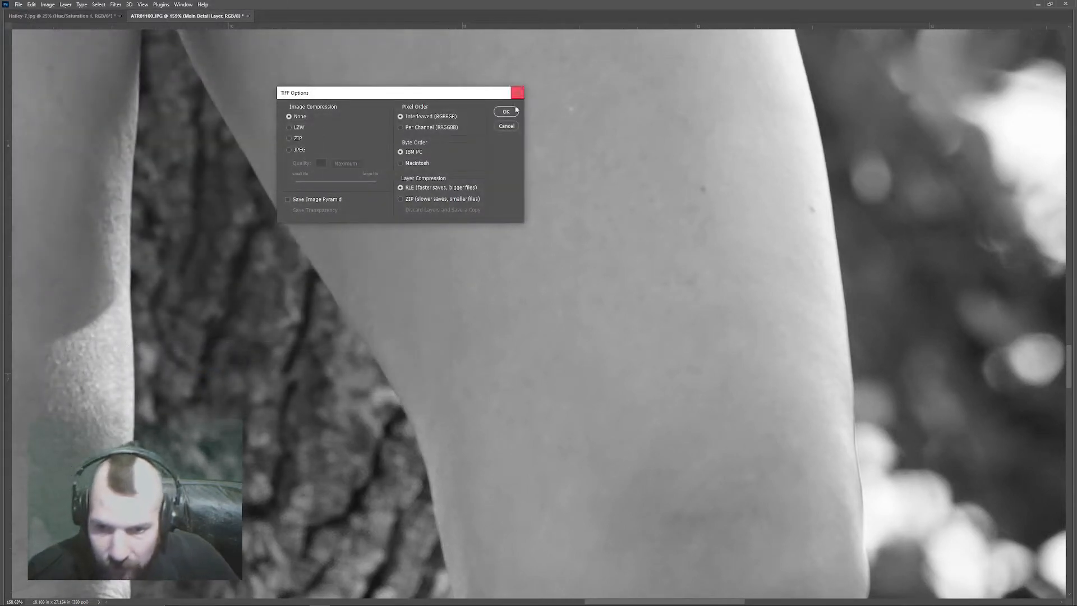
click(506, 111)
click(499, 221)
click(279, 16)
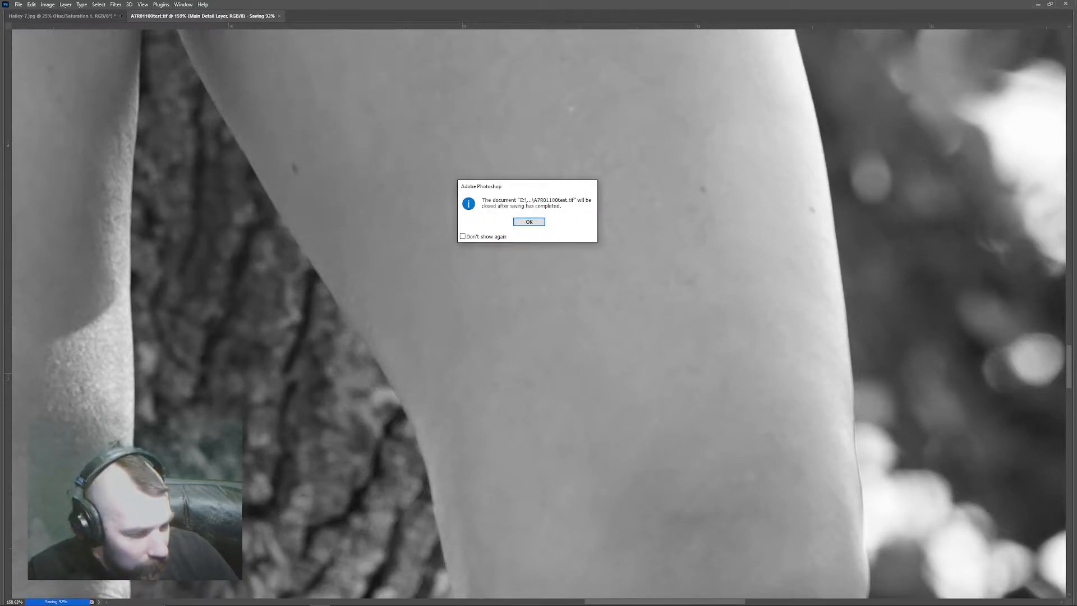
click(529, 222)
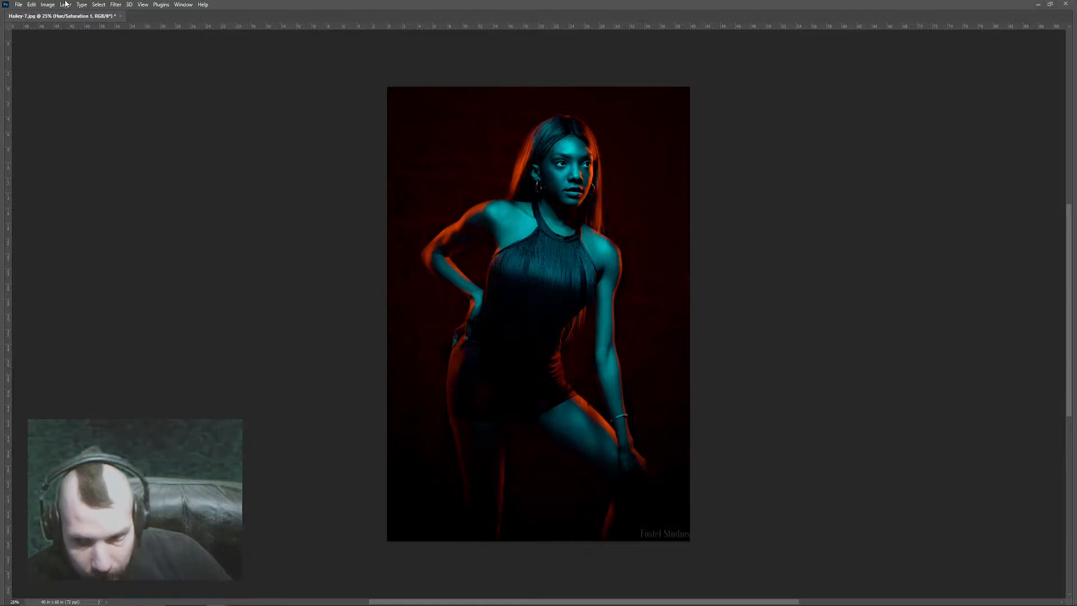
Reopen the saved A7R01100test TIFF from the Jpegs folder.
click(17, 5)
click(34, 28)
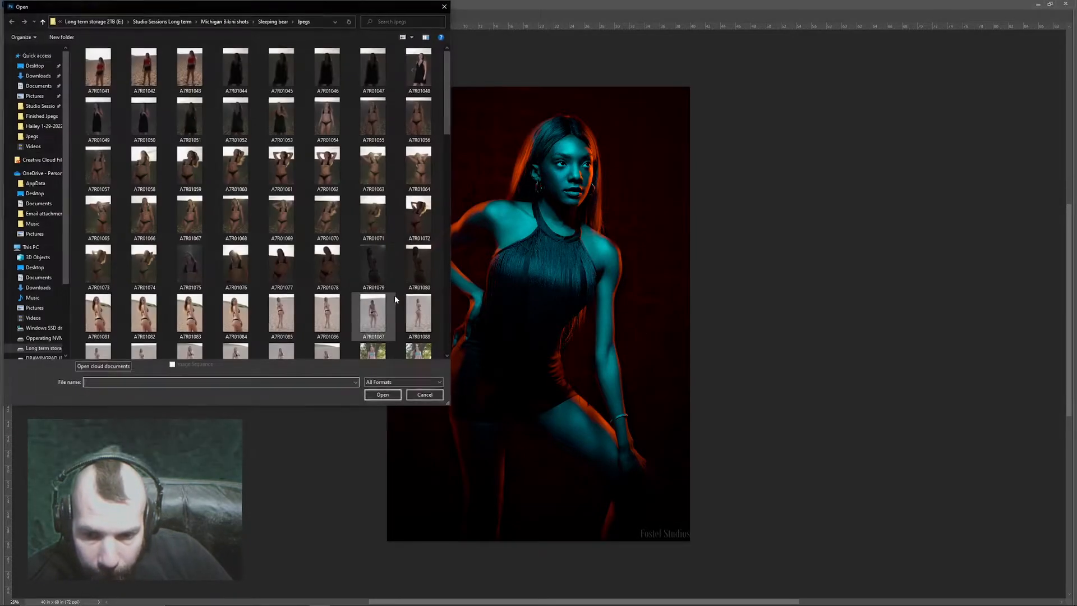
drag(449, 116, 447, 179)
double_click(290, 169)
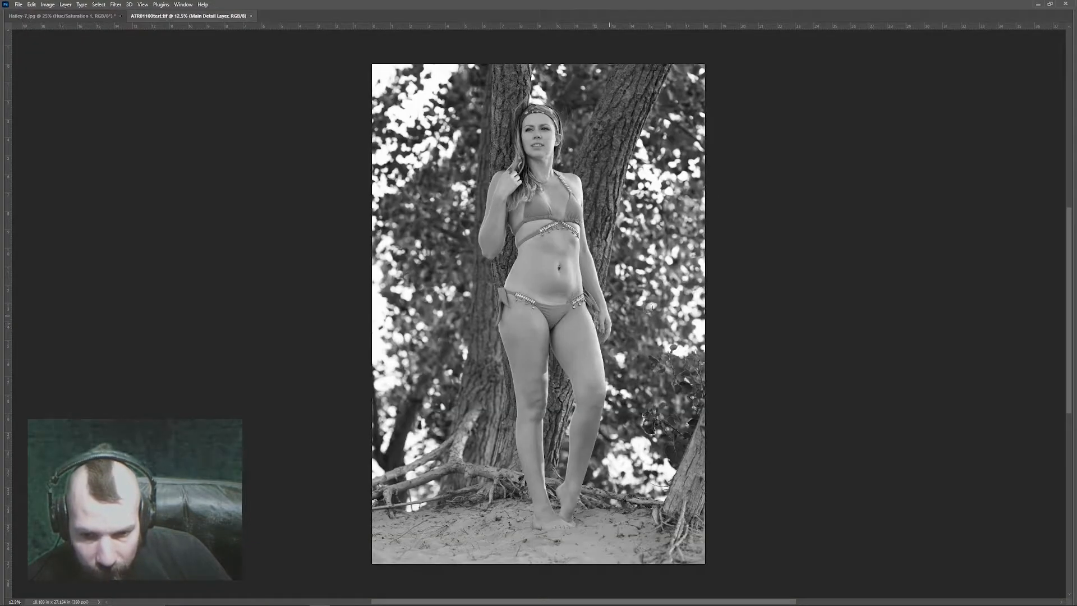
drag(772, 602, 564, 601)
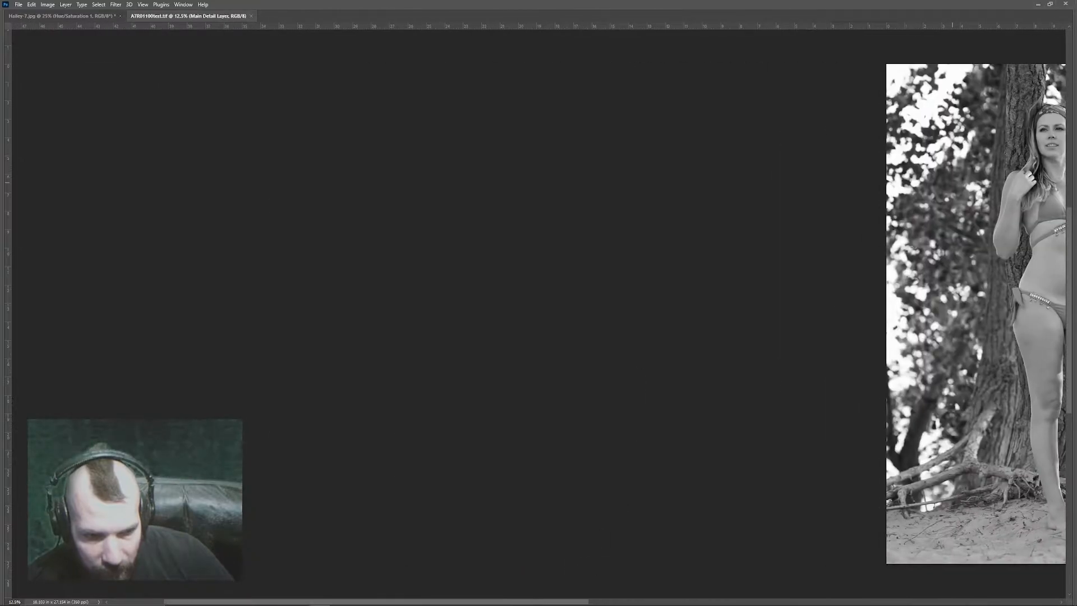
Restart Photoshop, discarding the changes to the other open document, and open the recent file A7R01100test.tif.
click(1072, 3)
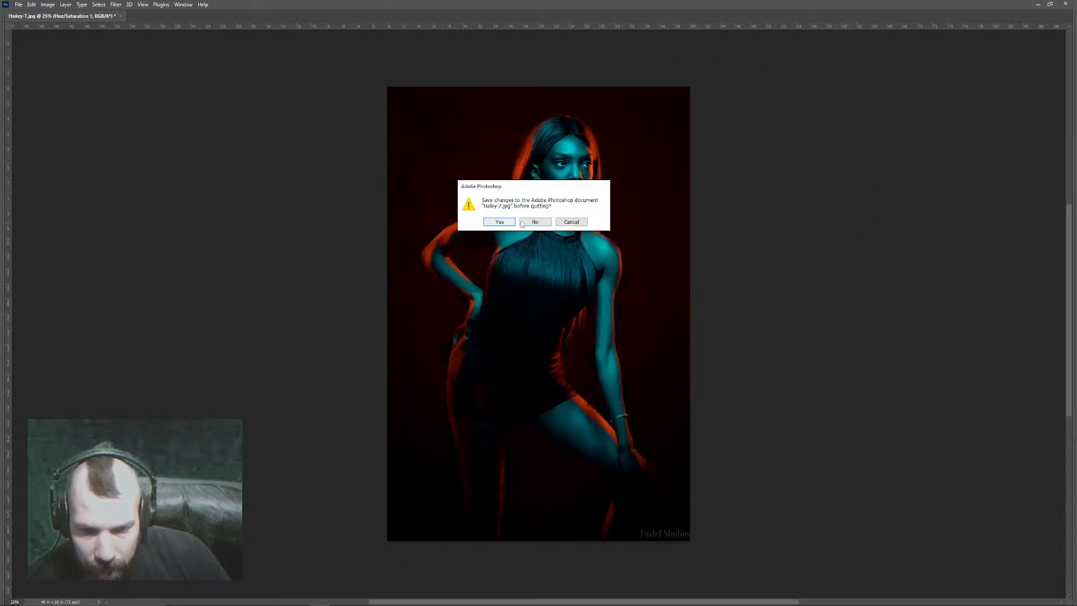
click(530, 222)
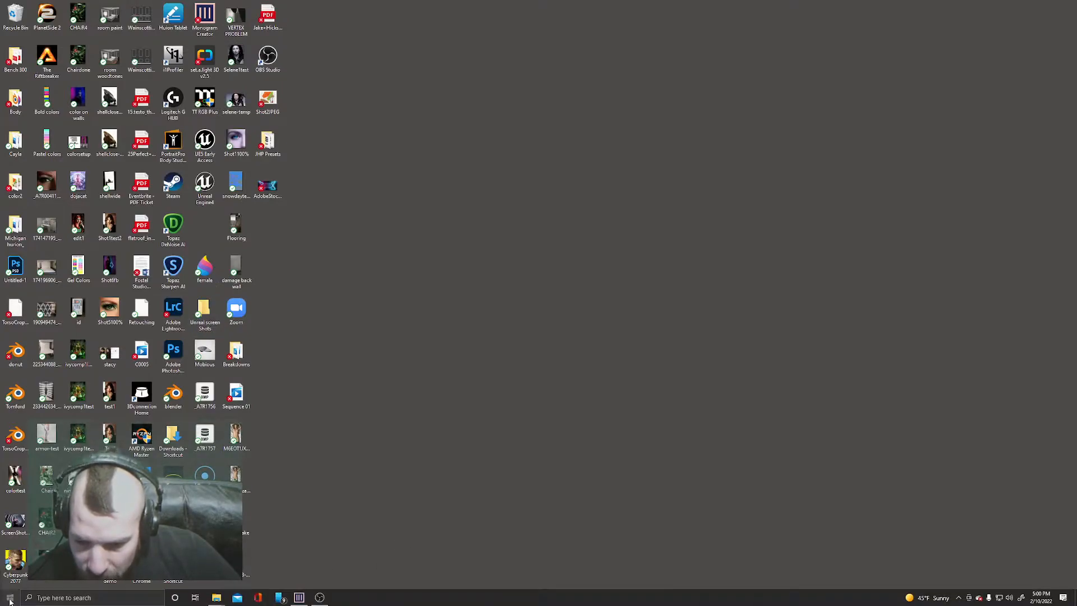
click(9, 599)
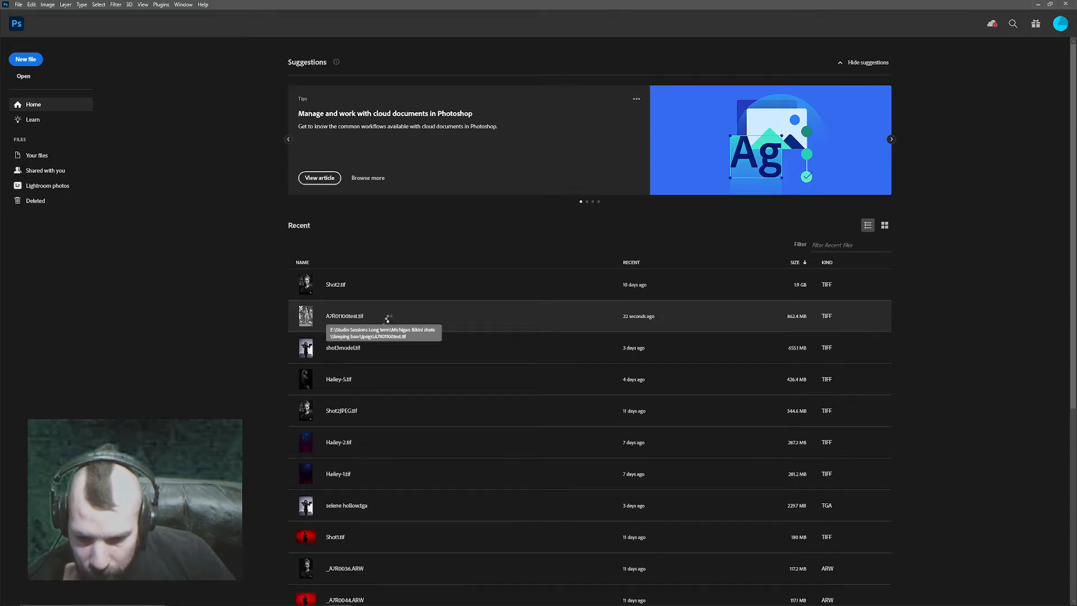
click(341, 315)
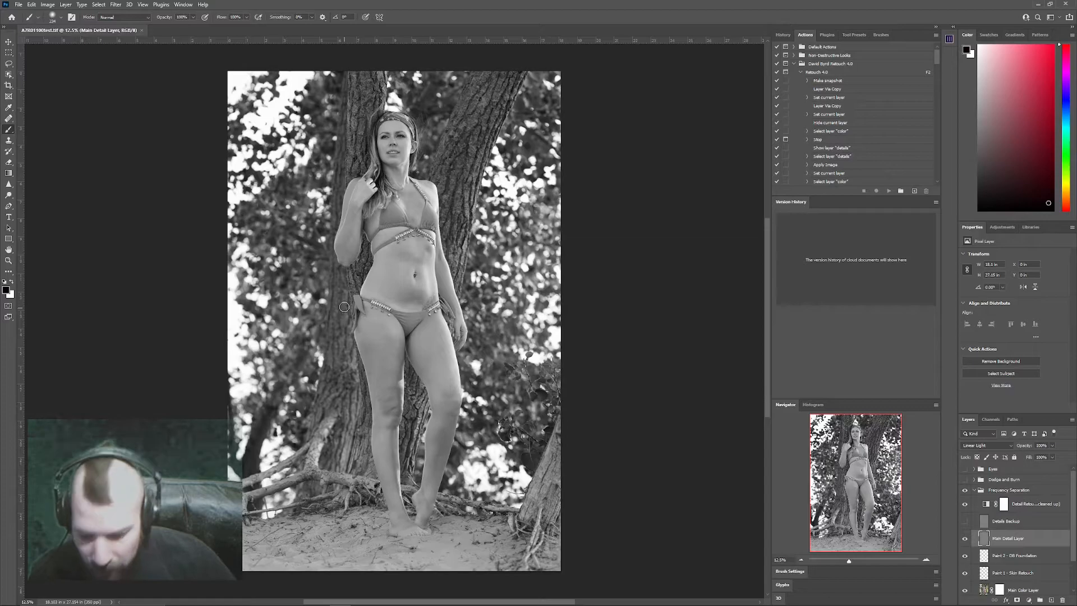
Examine the retouched skin on the torso at several magnifications.
scroll(376, 273, up, 1)
scroll(376, 273, up, 3)
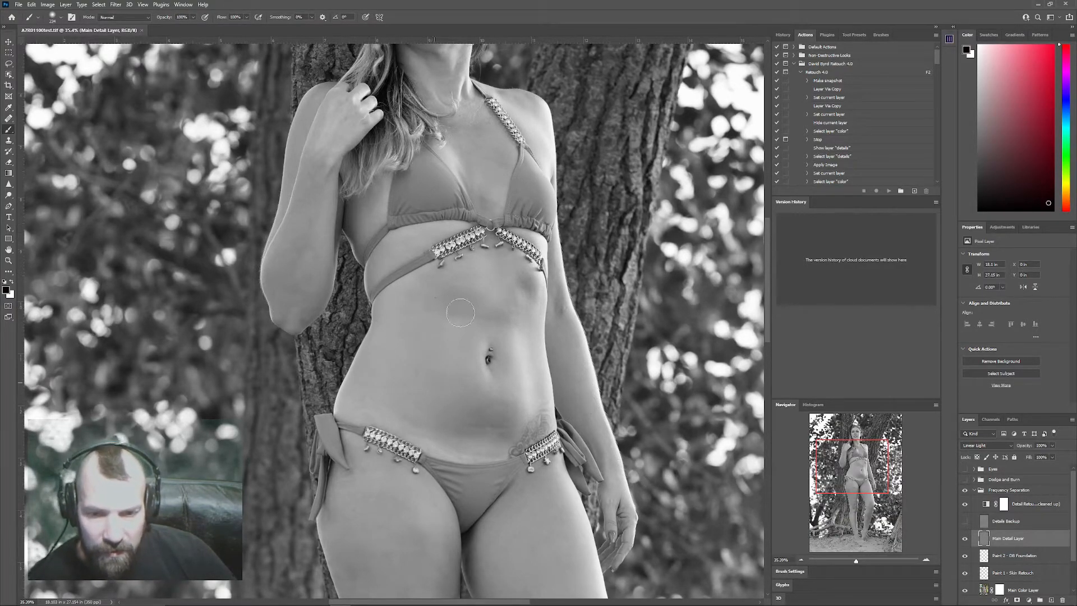
scroll(502, 220, down, 1)
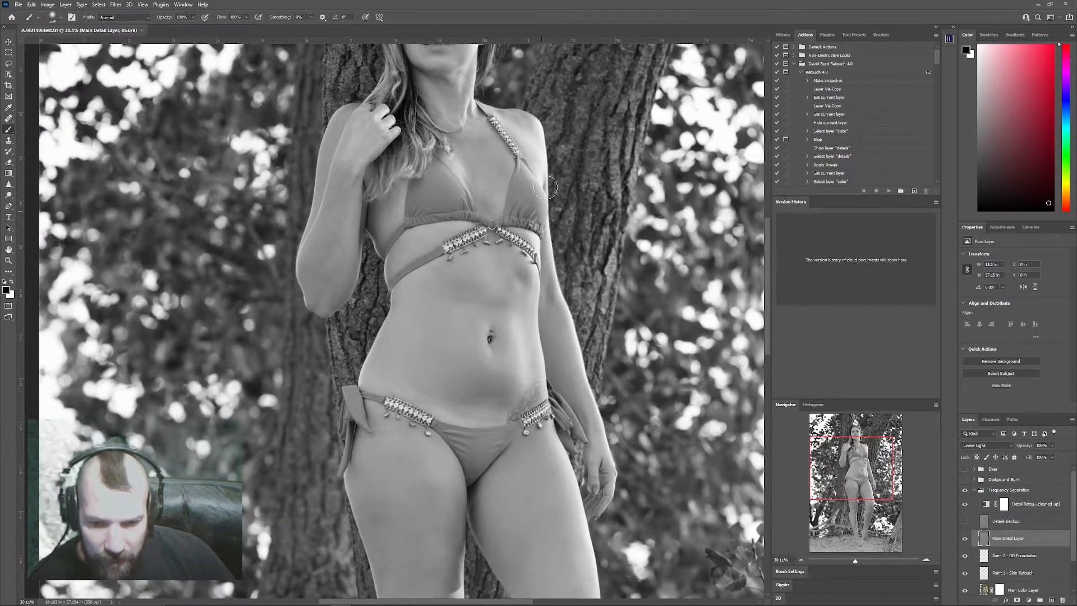
scroll(507, 547, down, 1)
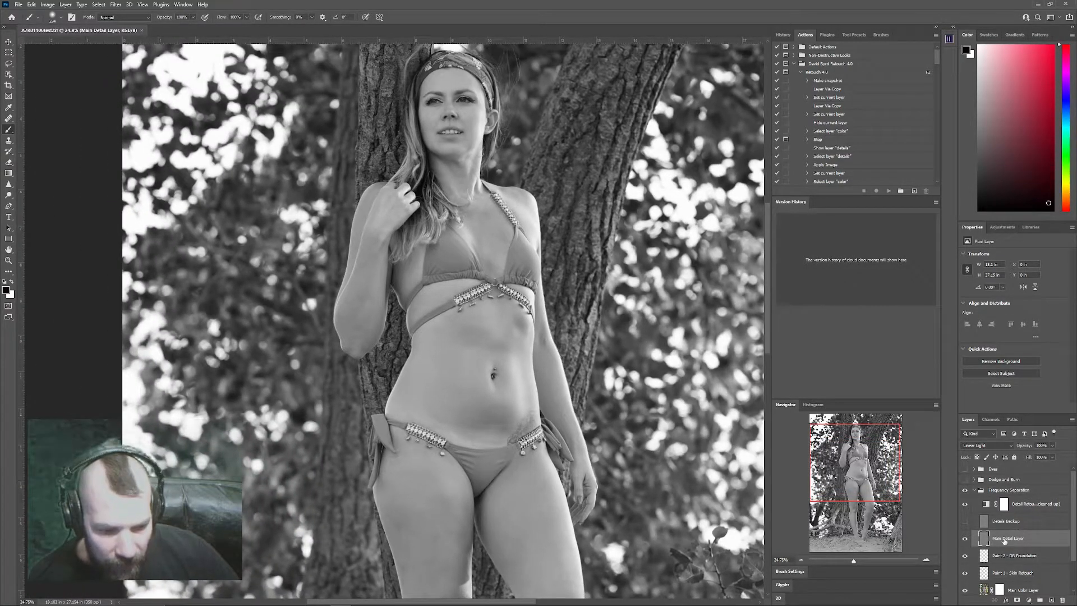
scroll(477, 384, up, 5)
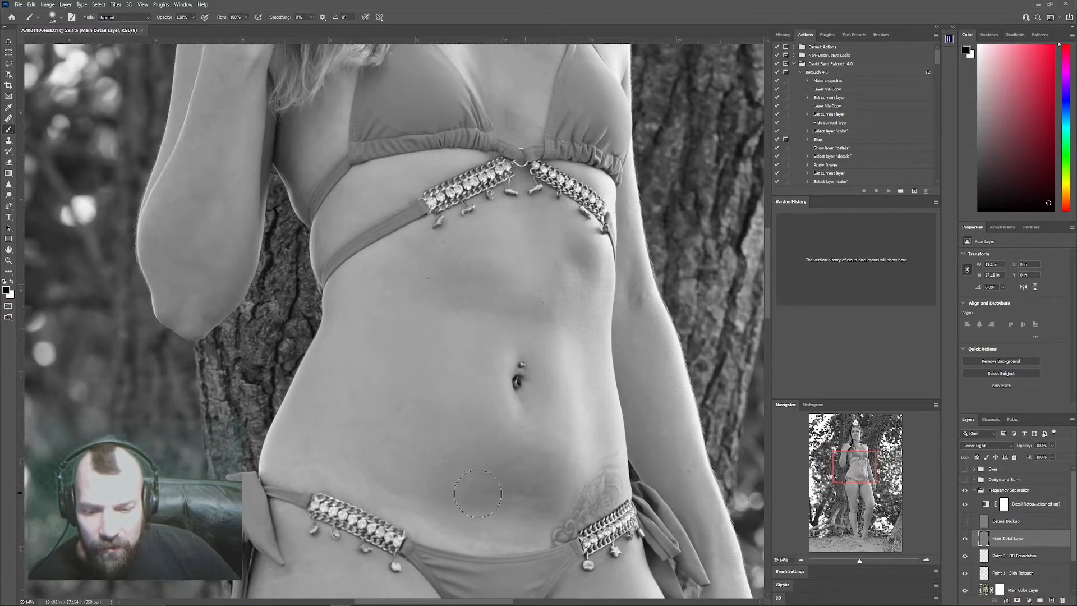
scroll(499, 488, up, 2)
scroll(503, 461, down, 1)
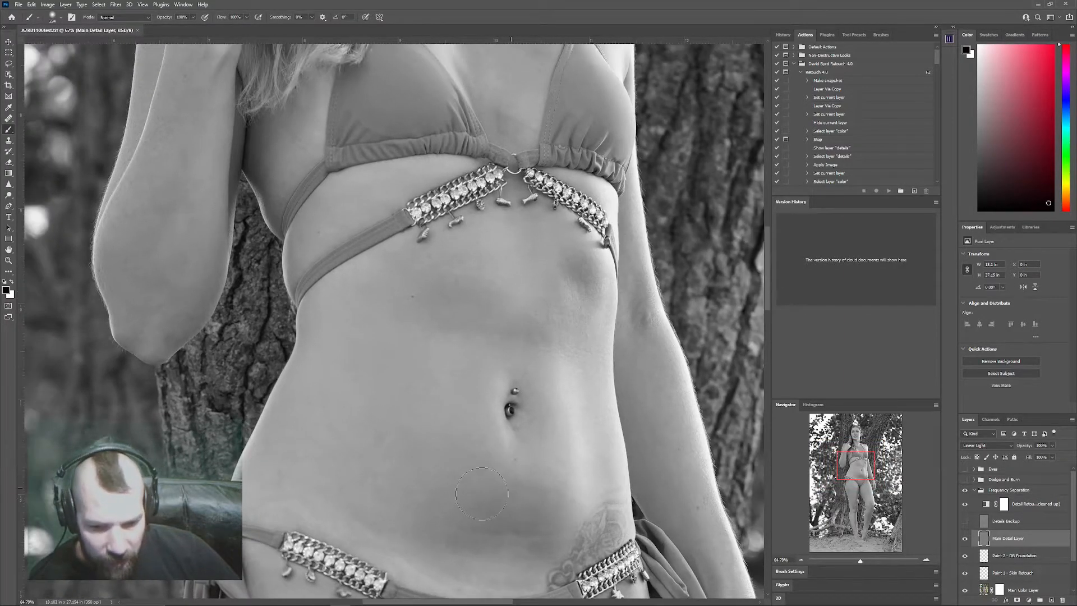
scroll(386, 438, up, 1)
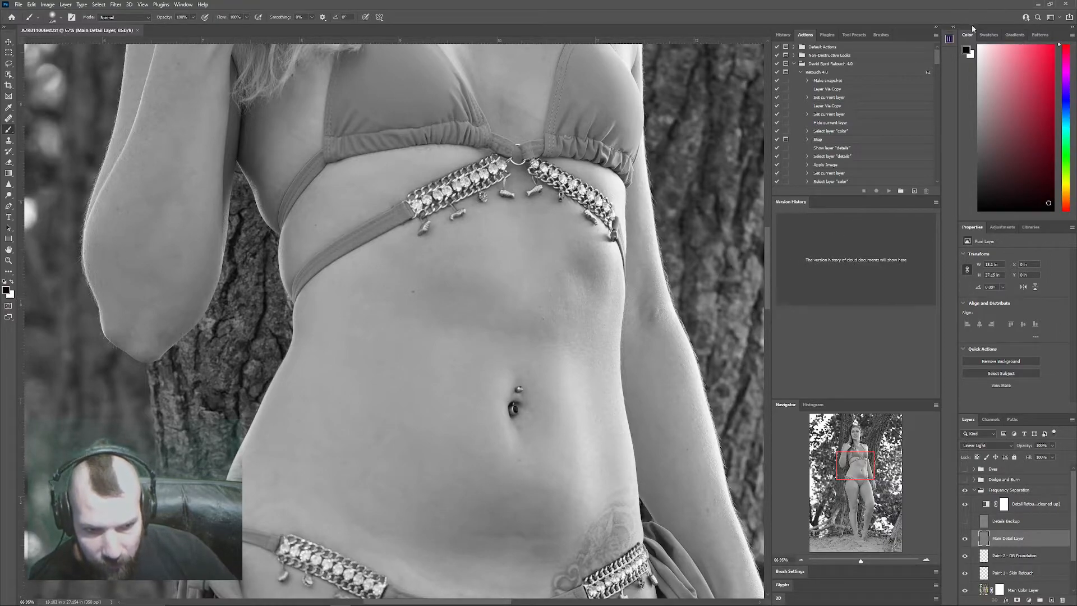
Show the Monogram brush controls and reduce the brush size to 126.
click(949, 39)
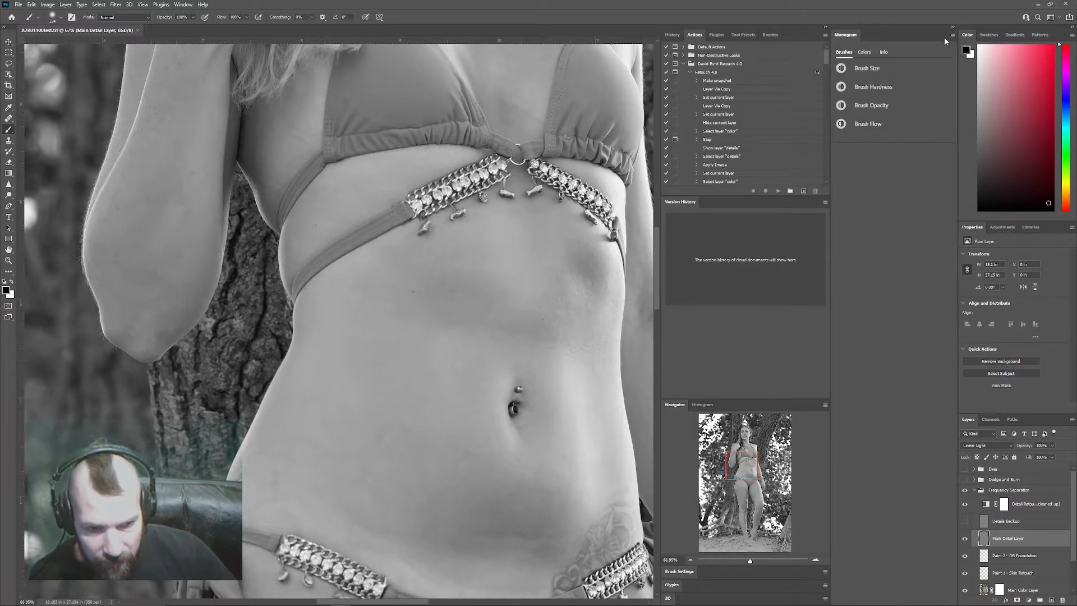
key(bracketleft)
key(bracketleft)
key(bracketleft)
key(bracketleft)
key(bracketleft)
key(bracketleft)
key(bracketright)
Hide the black-and-white adjustment layer above the detail layers in the Frequency Separation group to view the photo in colour.
scroll(492, 510, down, 1)
mouse_move(496, 526)
mouse_down()
mouse_move(519, 358)
mouse_move(530, 84)
mouse_move(452, 378)
mouse_move(592, 459)
mouse_up()
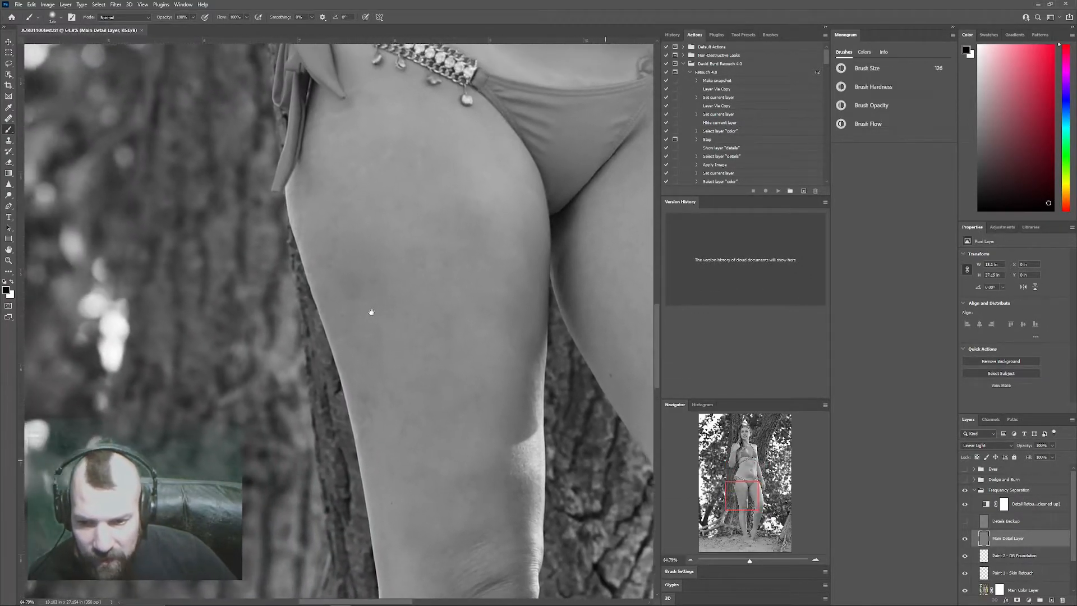
drag(372, 312, 383, 330)
click(965, 505)
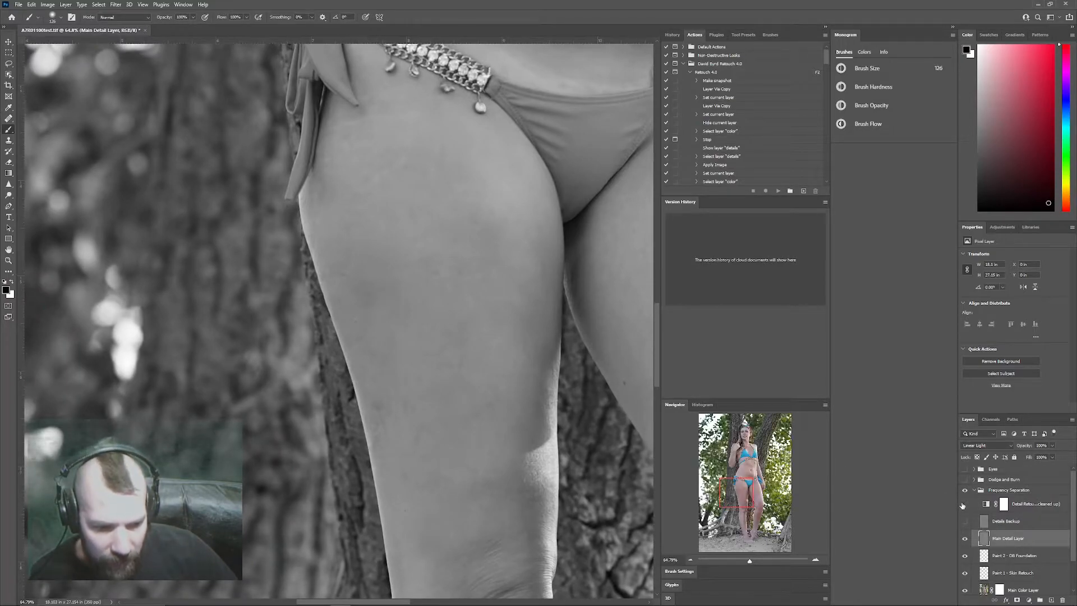
Check the skin tones on the lower legs, and select the Main Color Layer with the Mixer Brush tool active.
mouse_move(475, 434)
mouse_down()
mouse_move(464, 359)
mouse_move(428, 336)
mouse_move(413, 355)
mouse_move(386, 279)
mouse_up()
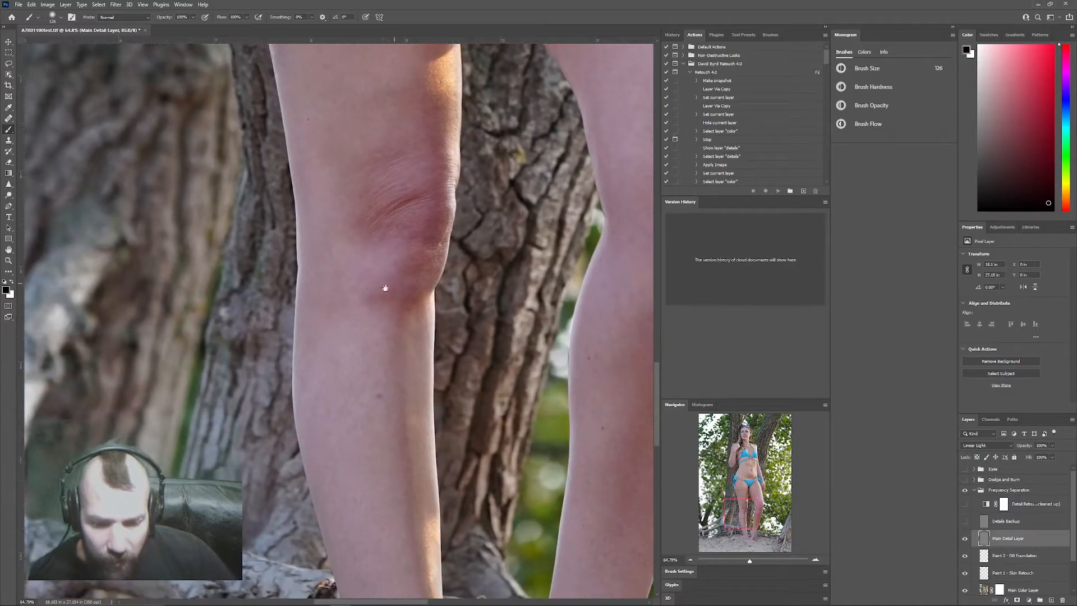
drag(403, 539, 381, 433)
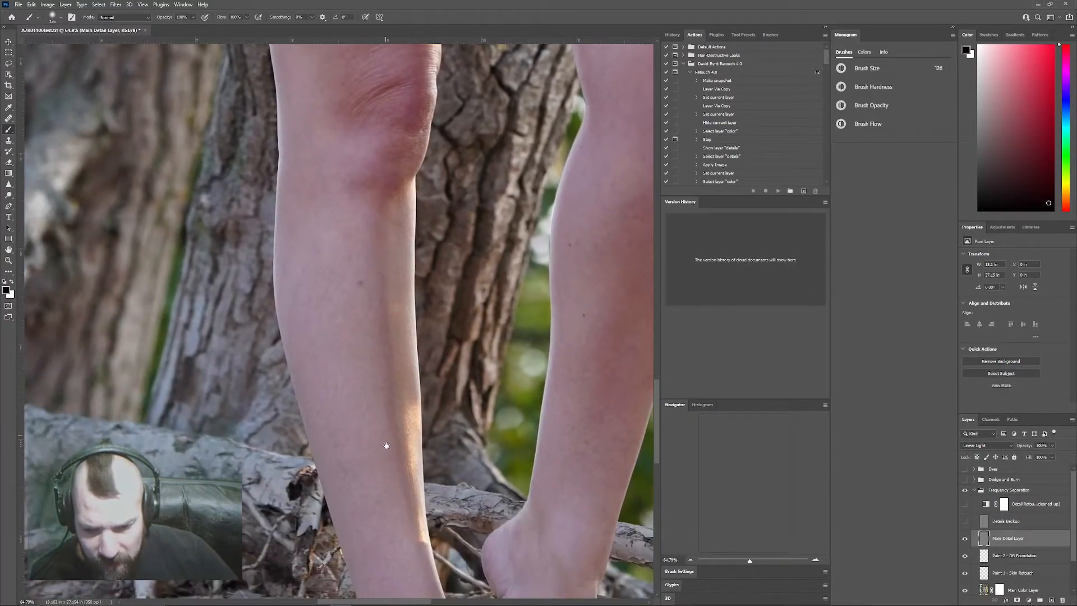
drag(376, 330, 401, 448)
scroll(983, 589, down, 2)
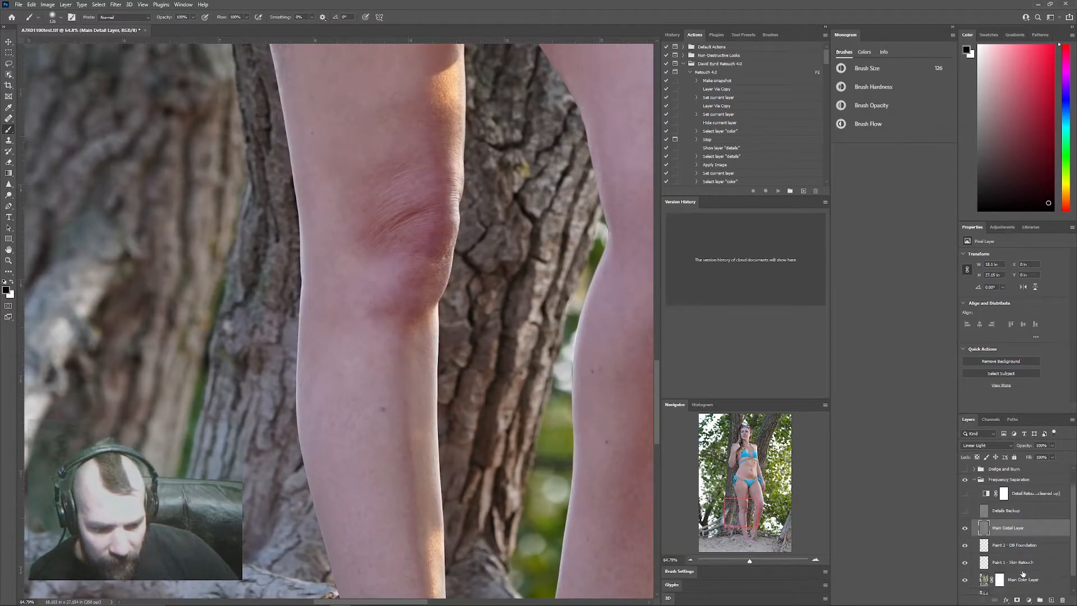
click(982, 571)
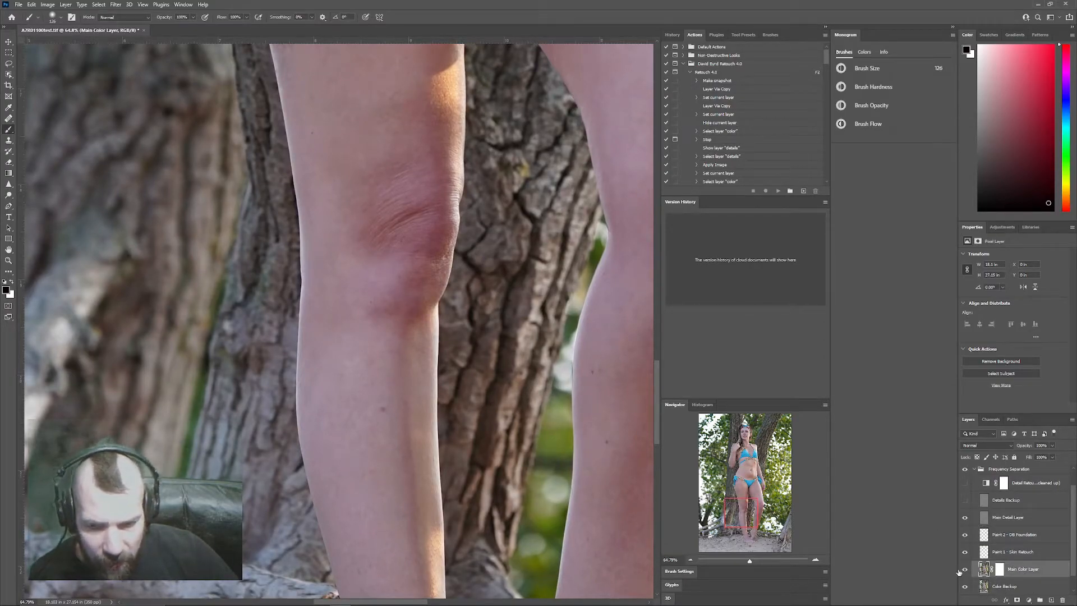
click(8, 129)
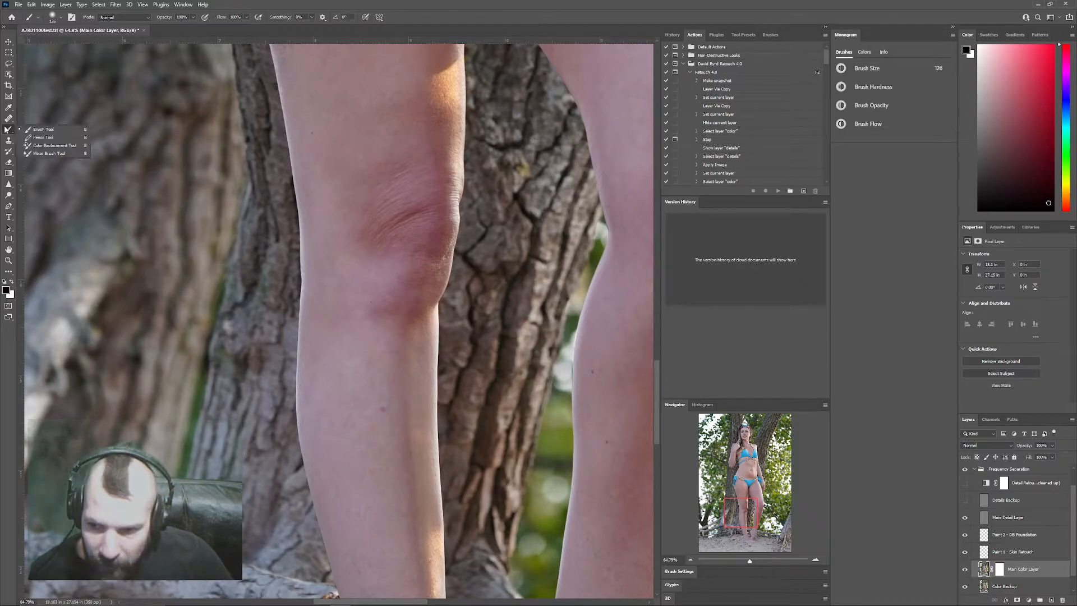
click(54, 153)
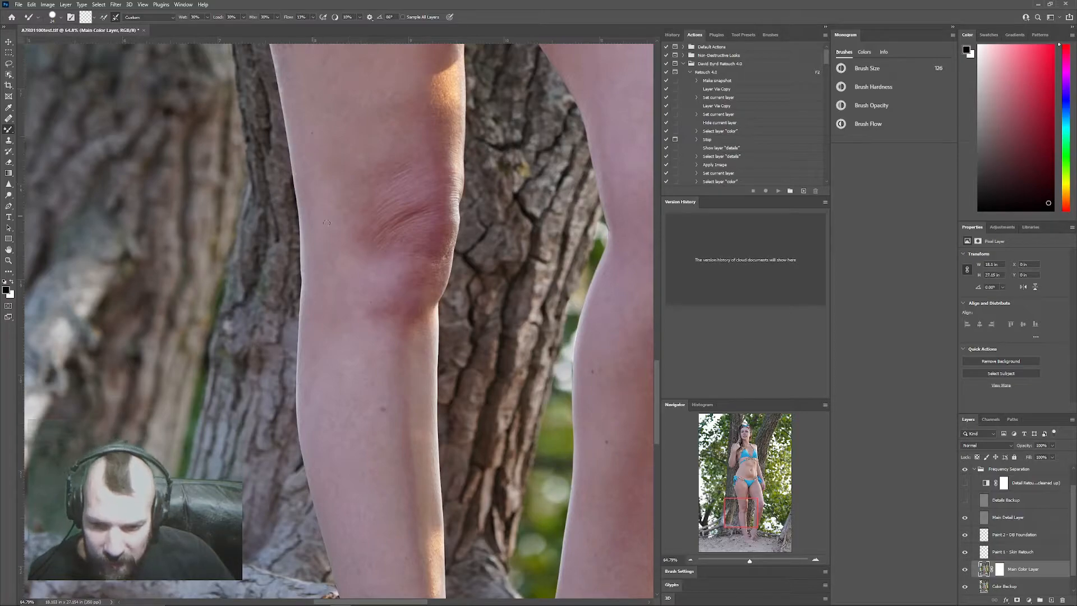
Enlarge the Mixer Brush to a size of 138 for the skin around the knee and shin.
key(bracketright)
key(bracketright)
key(bracketright)
key(bracketright)
key(bracketright)
key(bracketright)
key(bracketright)
key(bracketright)
key(bracketright)
key(bracketright)
key(bracketright)
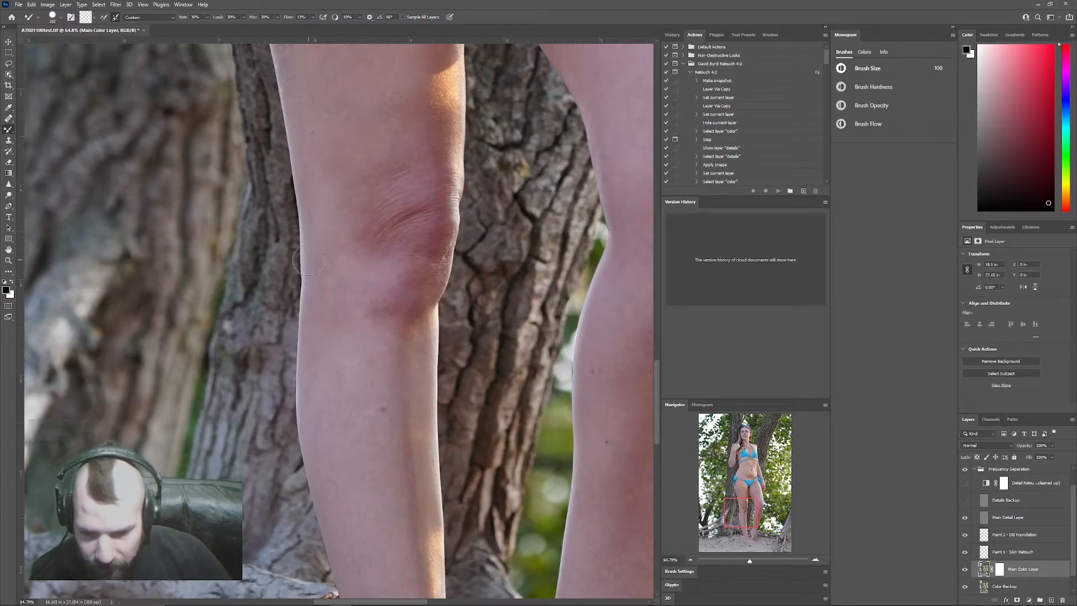
key(bracketright)
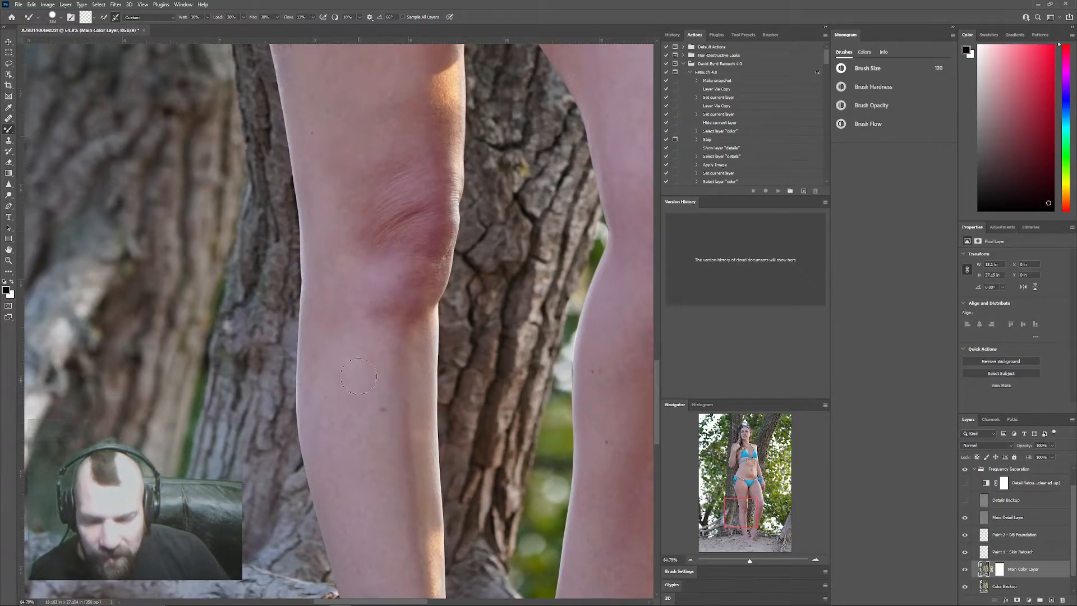
key(bracketright)
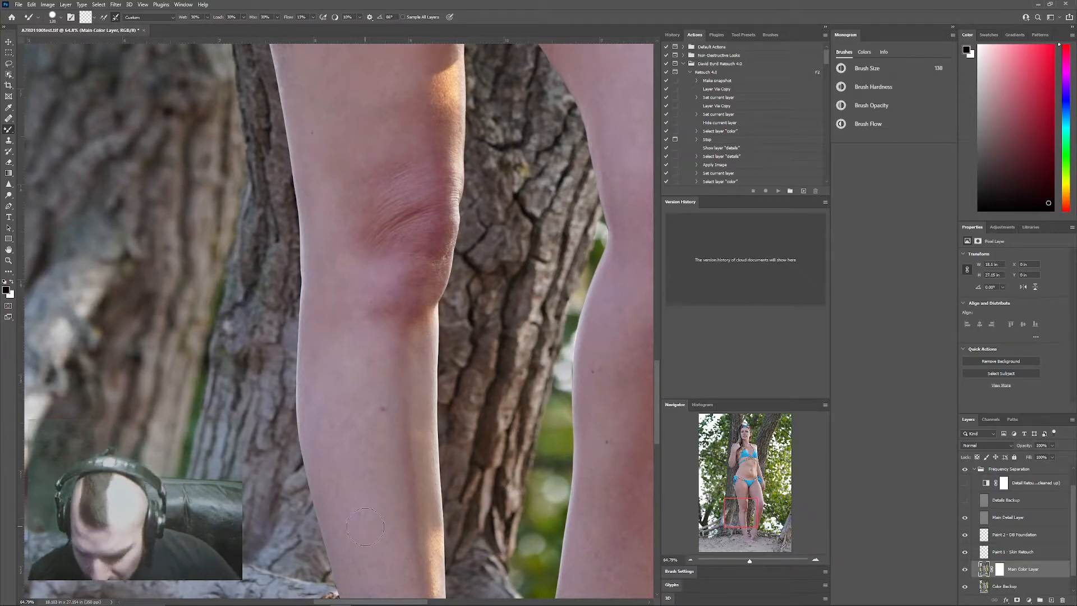
Reduce the Mixer Brush size to 86 for blending the skin tones on the lower leg.
scroll(365, 527, down, 1)
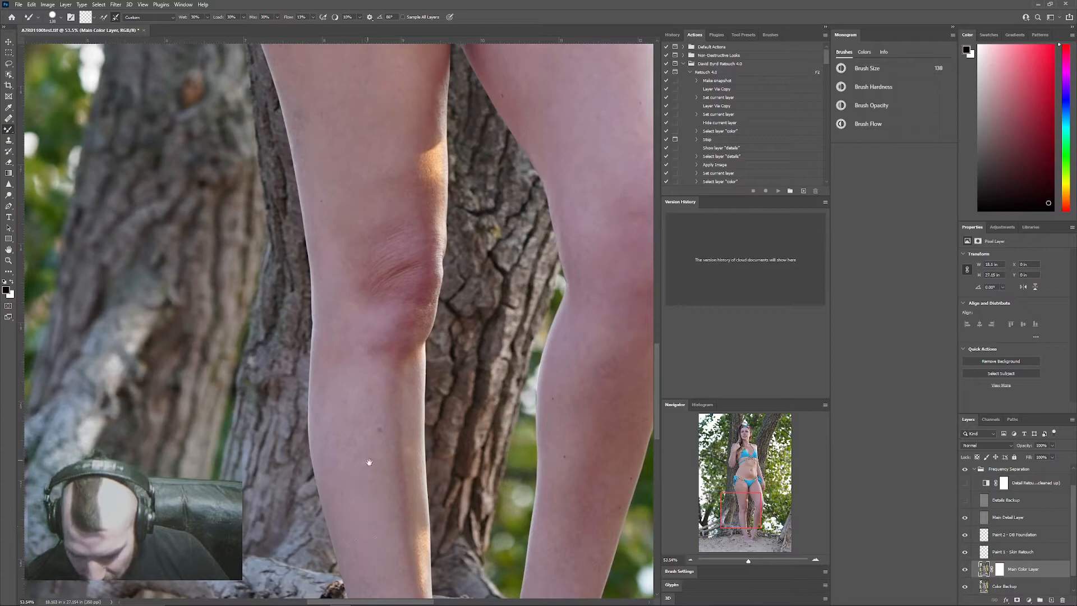
scroll(369, 460, down, 5)
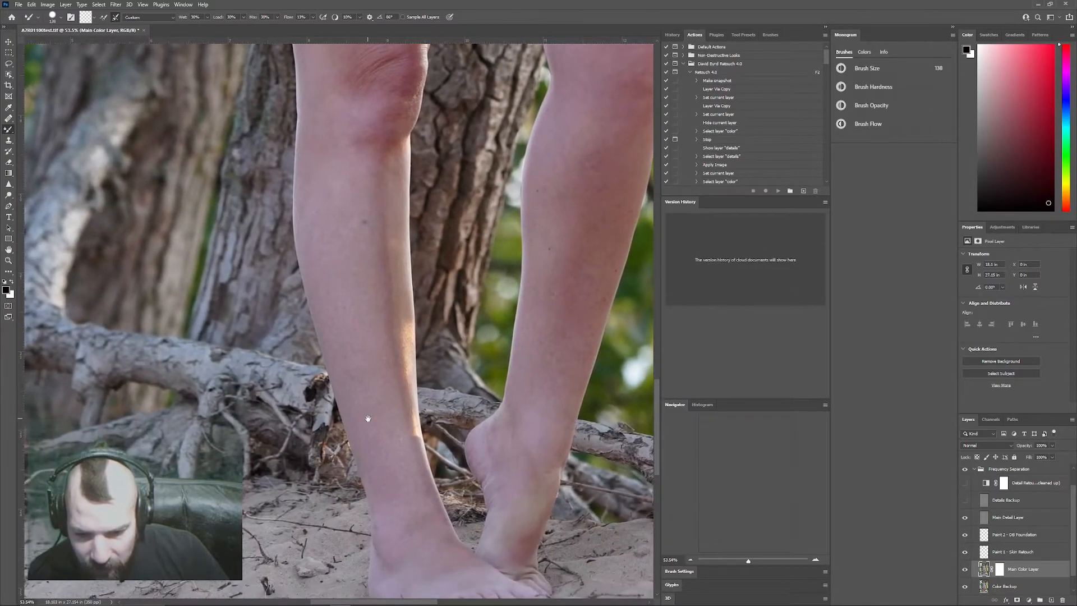
key(])
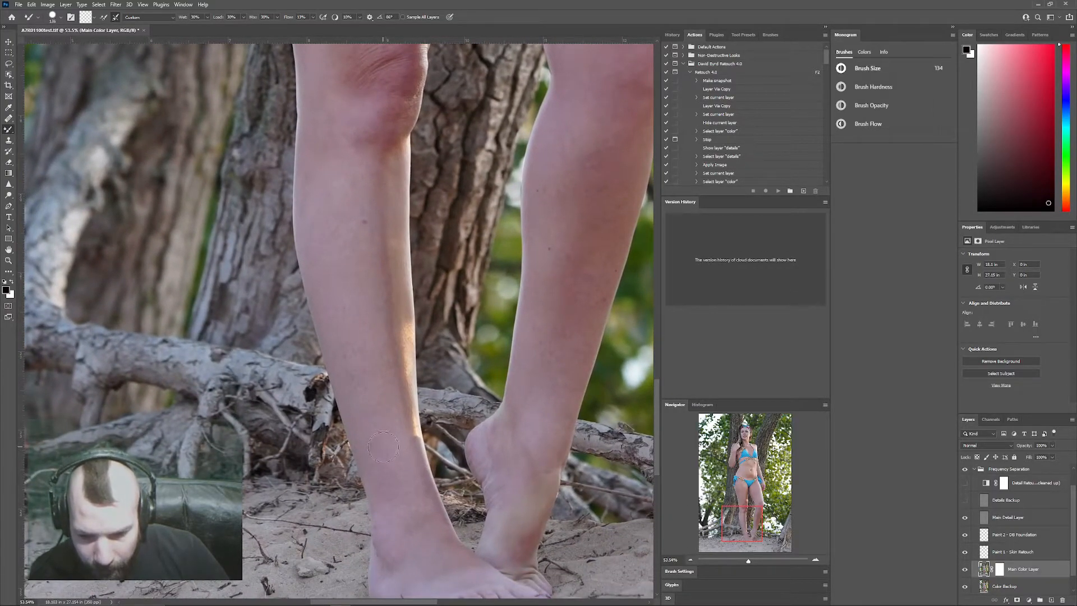
key(])
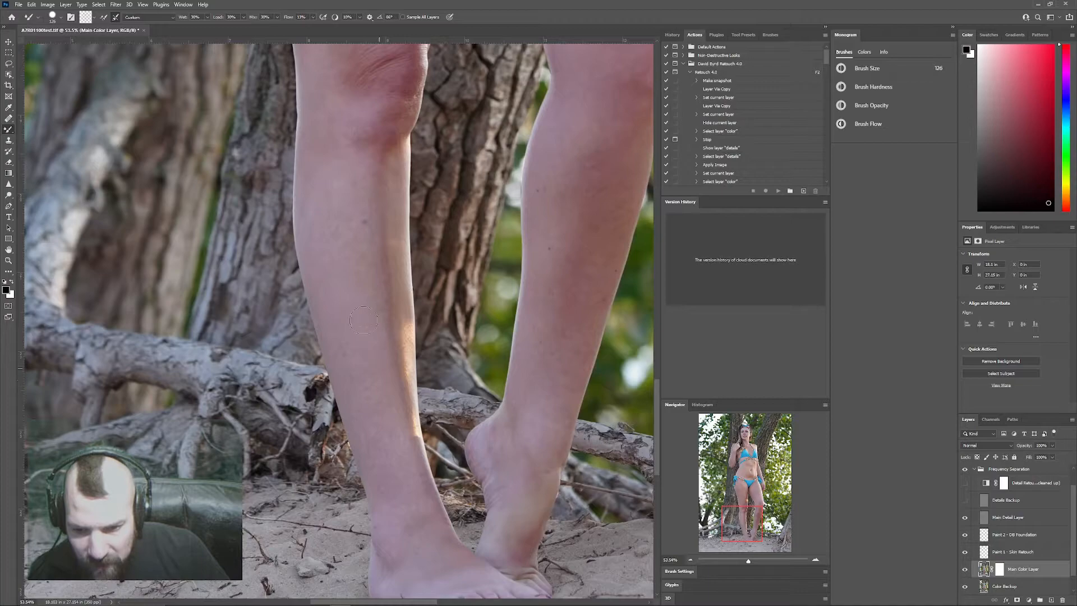
key(])
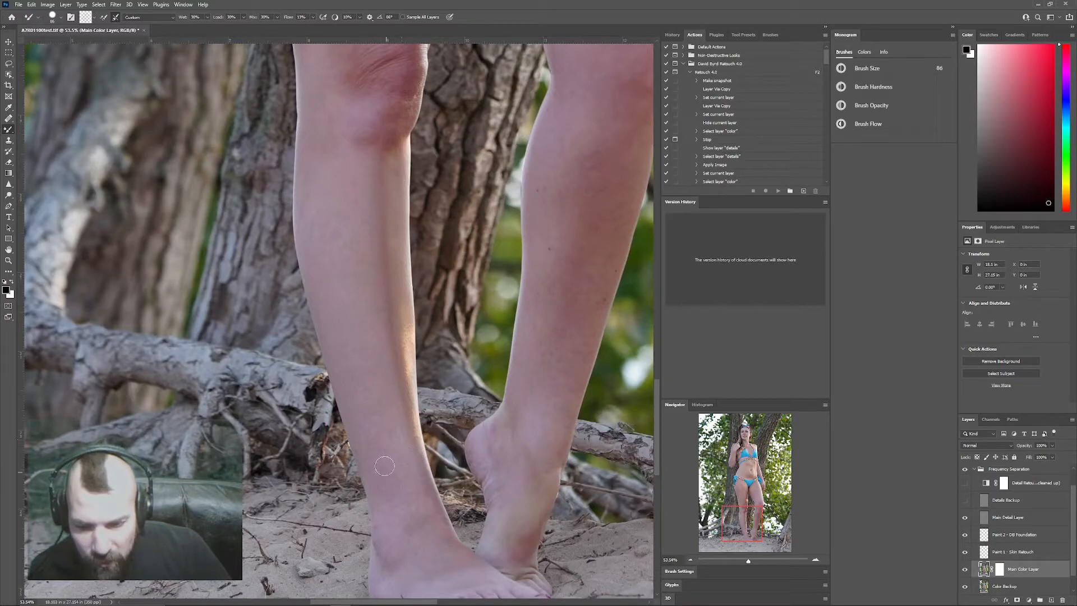
Blend the skin tones on the lower legs with the Mixer Brush, enlarging it from size 88 to 112 for the calf.
key(])
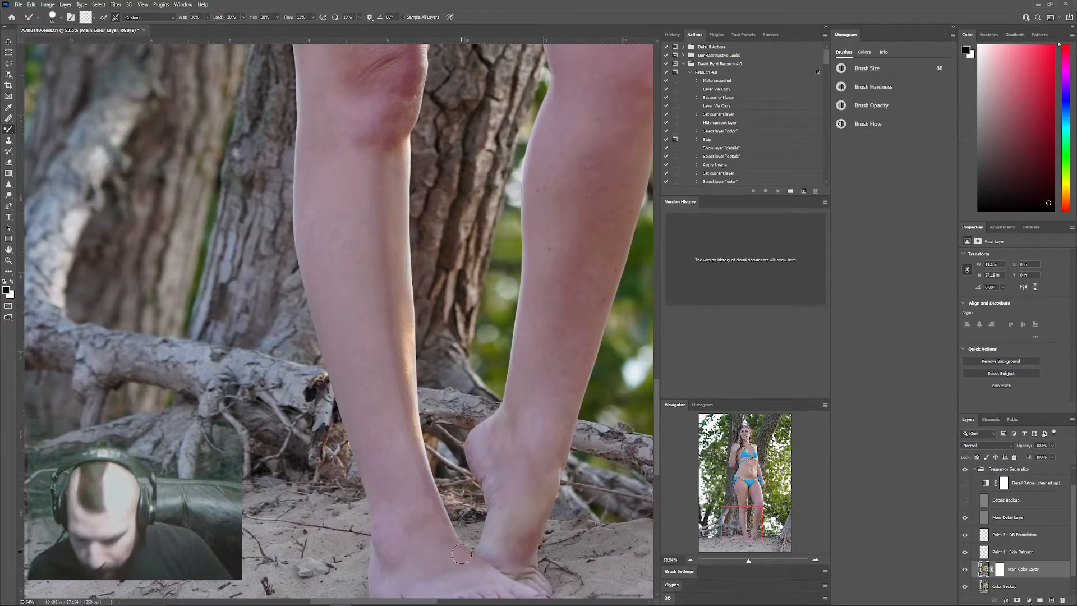
drag(468, 567, 414, 524)
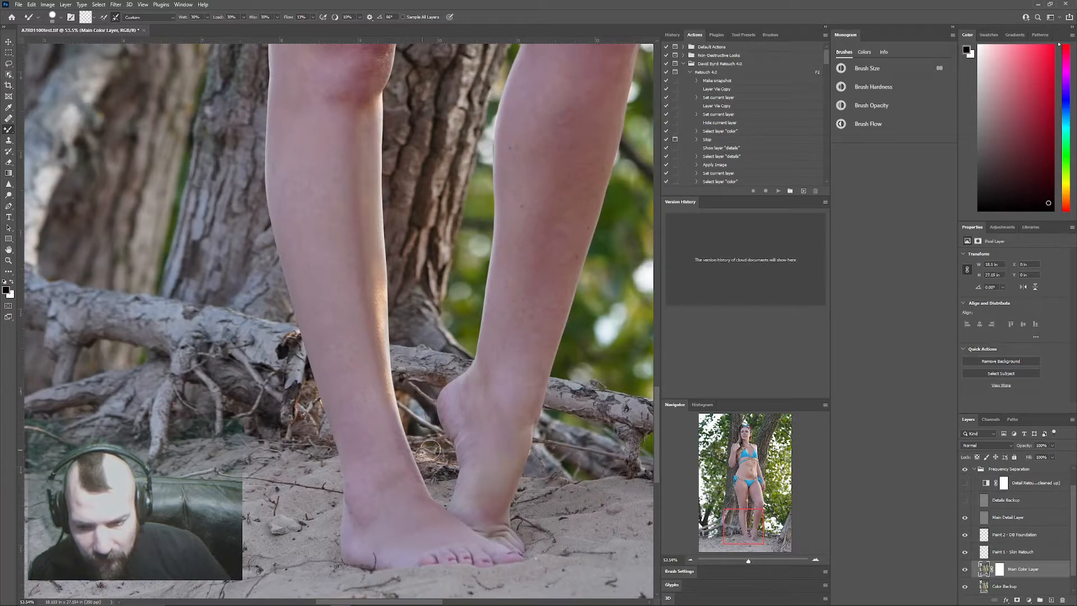
scroll(419, 359, up, 1)
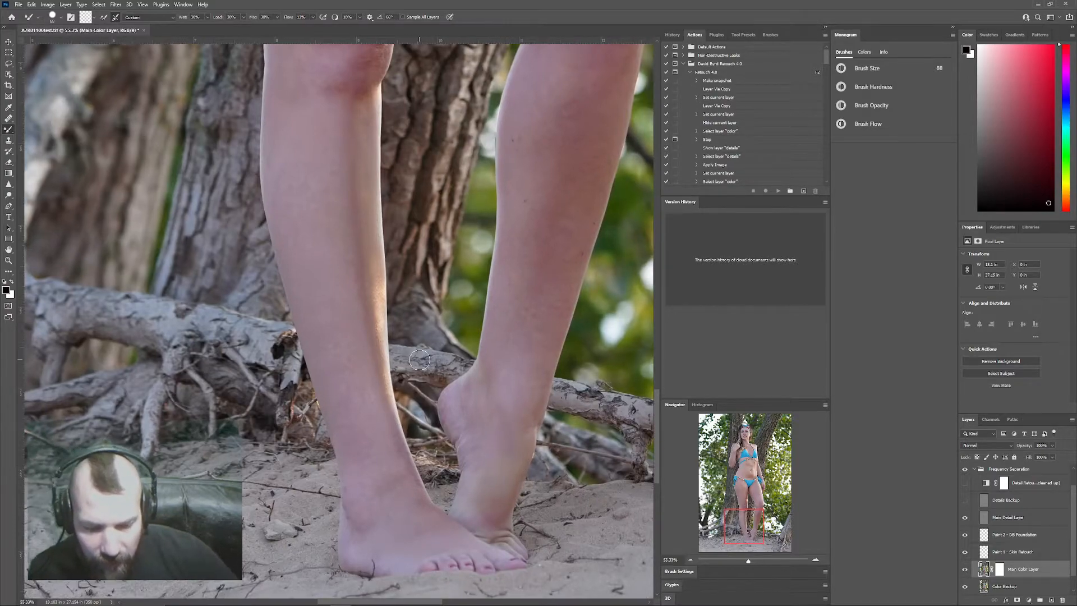
click(965, 471)
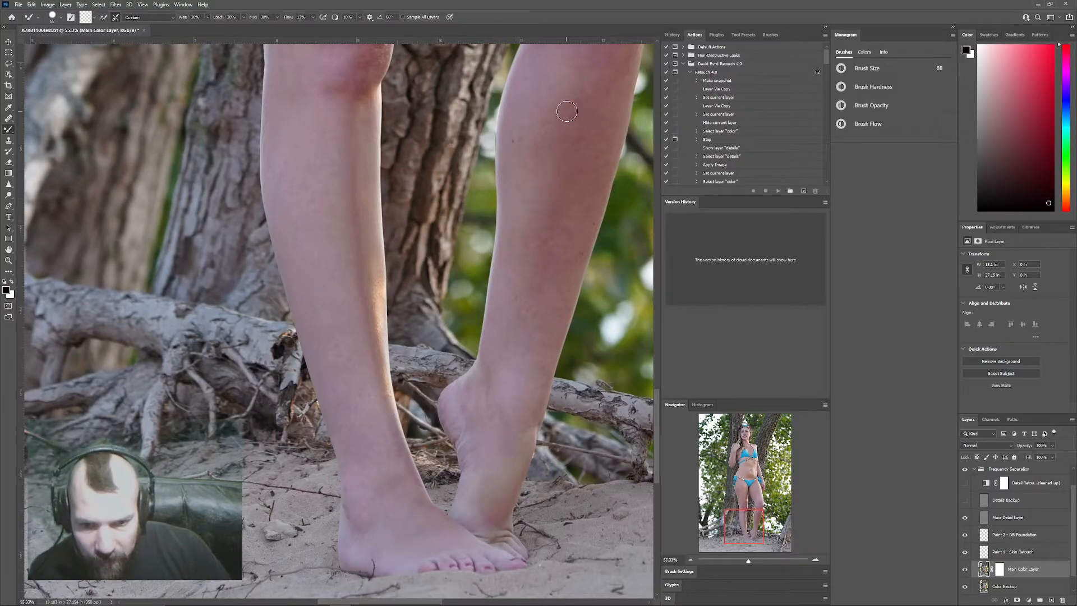
key(])
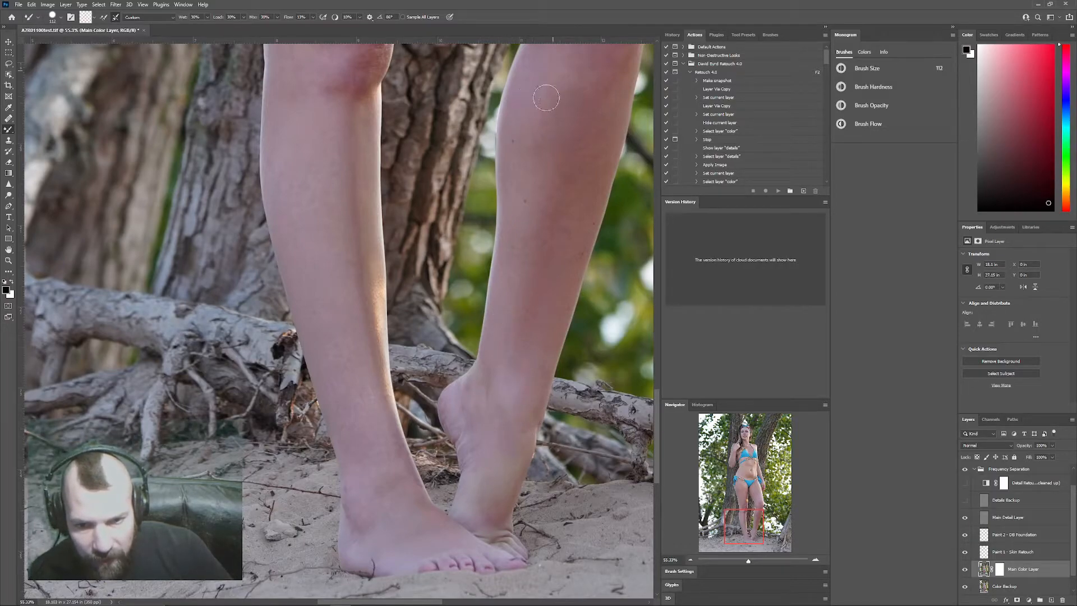
Compare the lower legs with the Frequency Separation group hidden and shown.
click(966, 470)
click(966, 471)
click(966, 470)
click(966, 471)
click(966, 470)
Blend the skin on the lower part of the model's right thigh with the Mixer Brush reduced to size 89.
drag(755, 519, 759, 490)
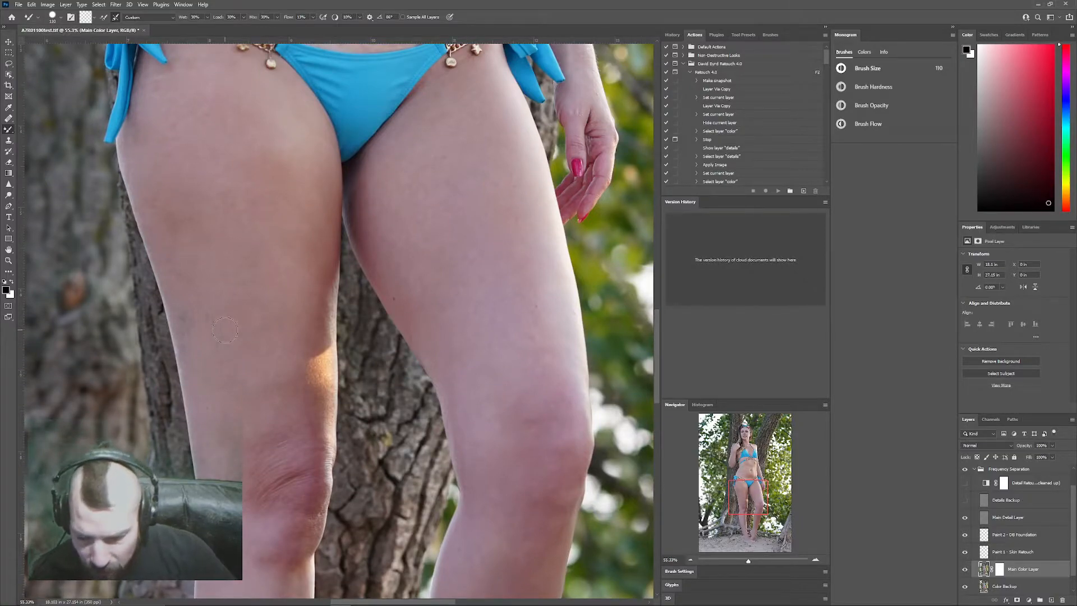
key([)
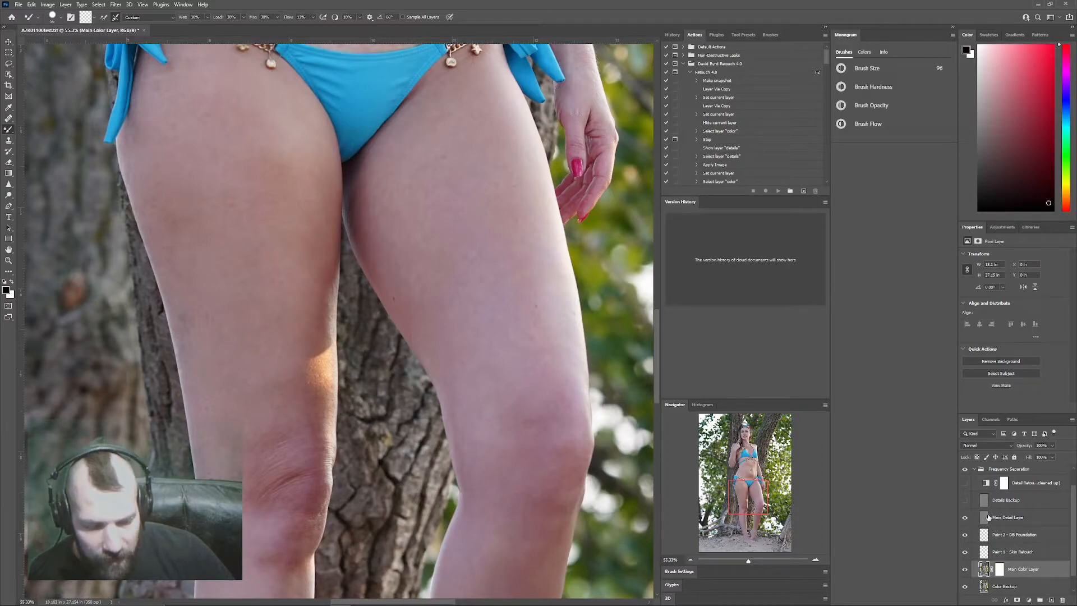
key(])
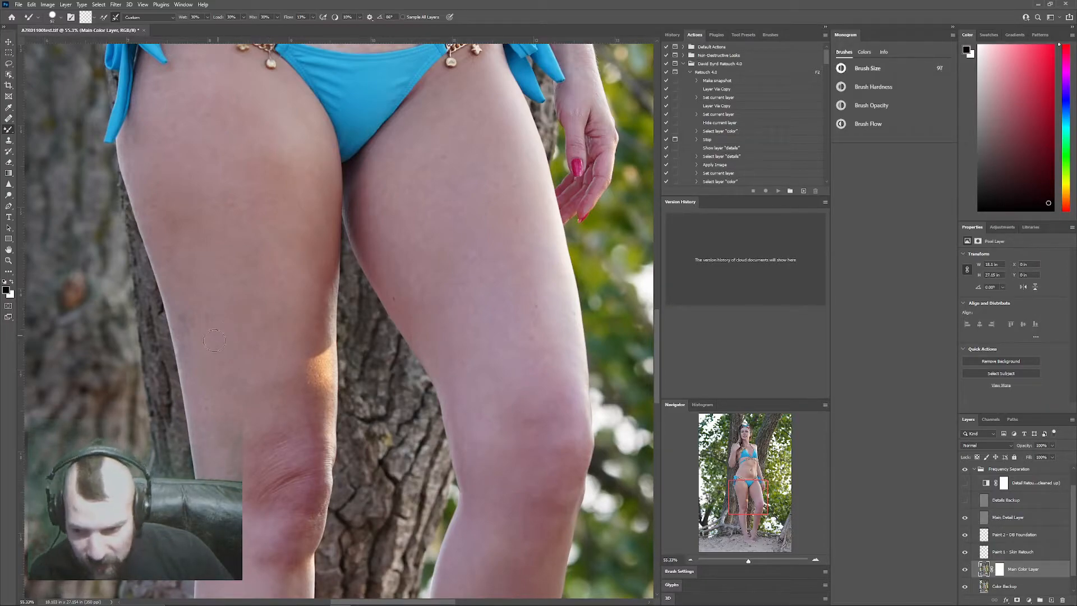
key([)
key([)
key([)
key([)
key([)
key([)
key([)
key([)
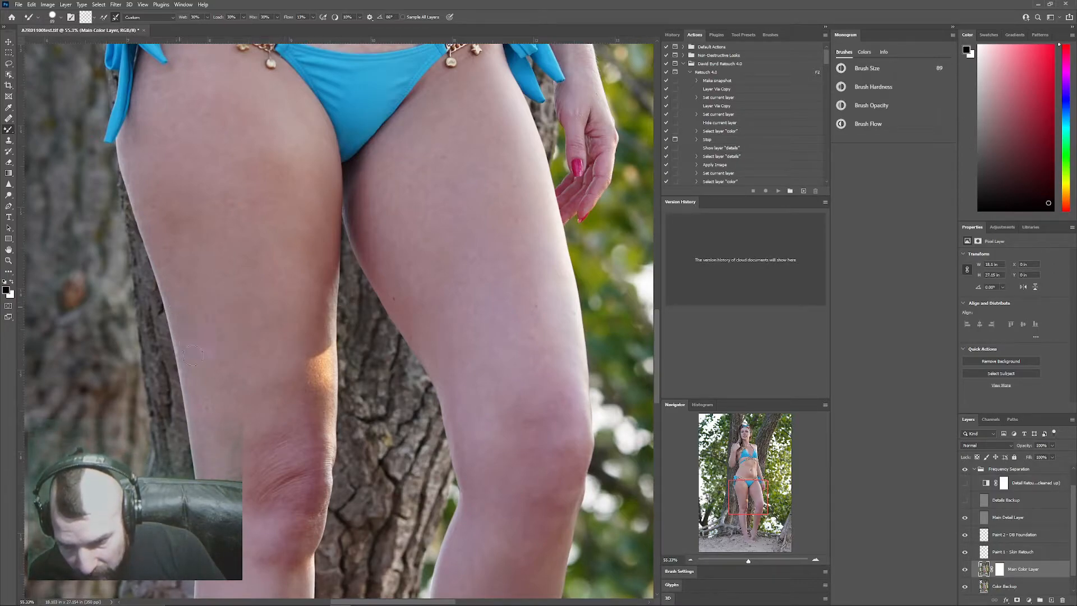
Enlarge the Mixer Brush to size 114 and smooth the skin tones over the upper and front part of the model's right thigh.
key(])
key(])
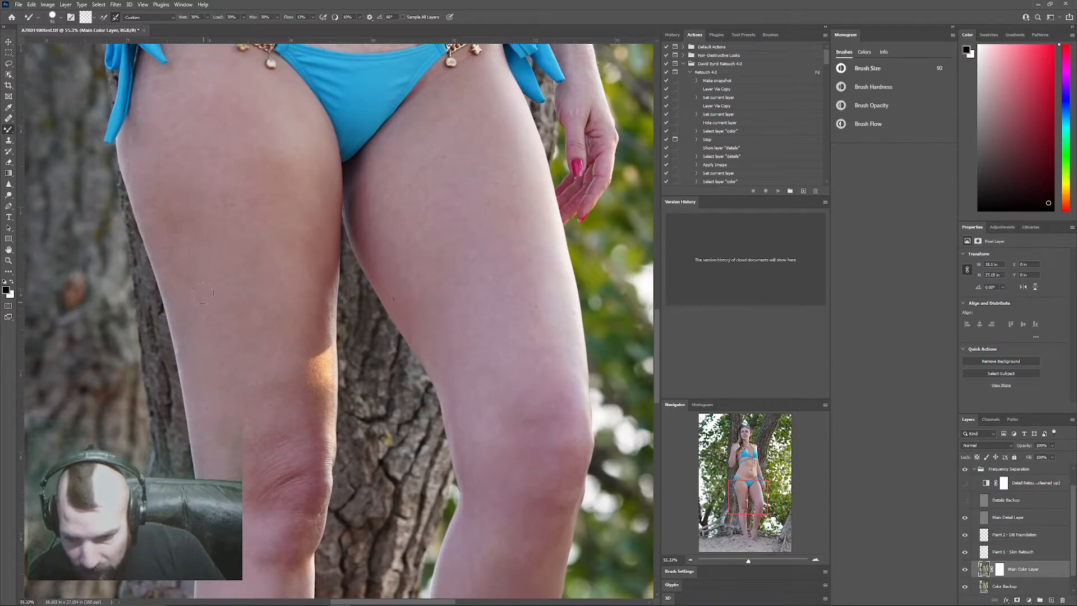
key(])
key(])
key(])
key(])
key(])
key(])
key(])
key(])
key(])
key(])
key(])
key(])
key(])
key(])
key(])
key(])
key(])
key(])
key(])
key(])
key(])
key(])
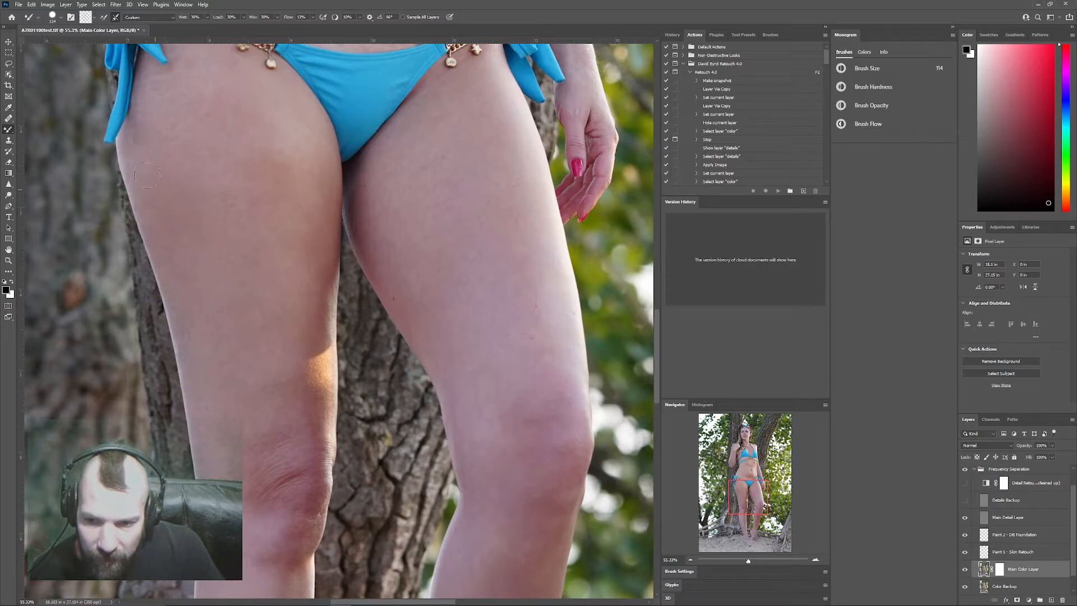
mouse_move(260, 143)
mouse_down()
mouse_move(277, 197)
mouse_move(284, 172)
mouse_move(294, 218)
mouse_move(304, 149)
mouse_move(313, 258)
mouse_move(315, 161)
mouse_move(321, 269)
mouse_up()
Reduce the Mixer Brush to size 46 and blend the inner edge of the model's right thigh above the sunlit patch.
key(bracketright)
key(bracketleft)
key(bracketleft)
key(bracketleft)
key(bracketleft)
key(bracketleft)
key(bracketleft)
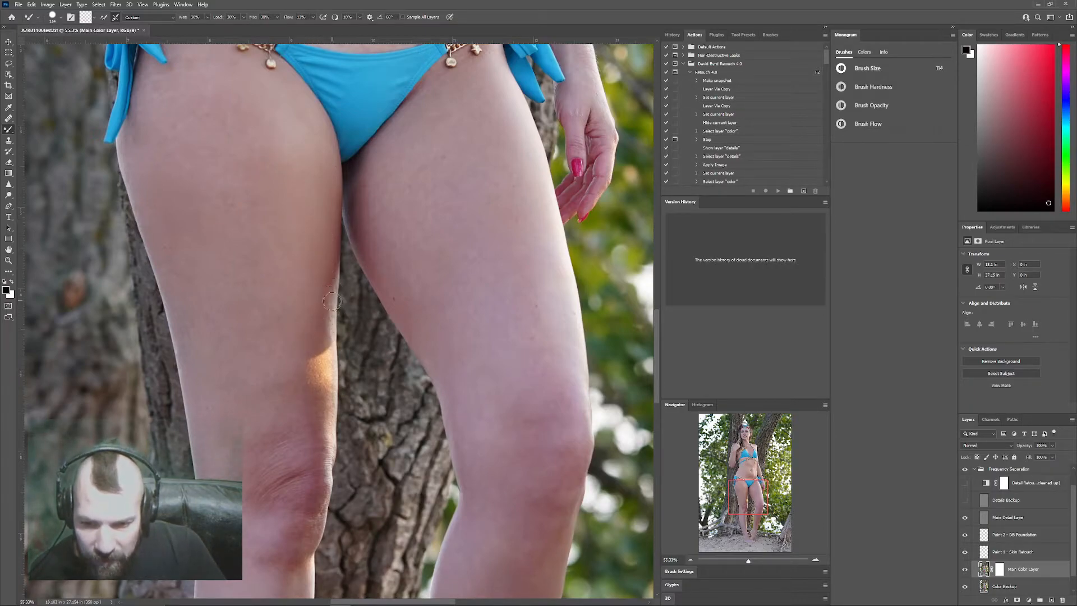
key(bracketleft)
key(bracketleft)
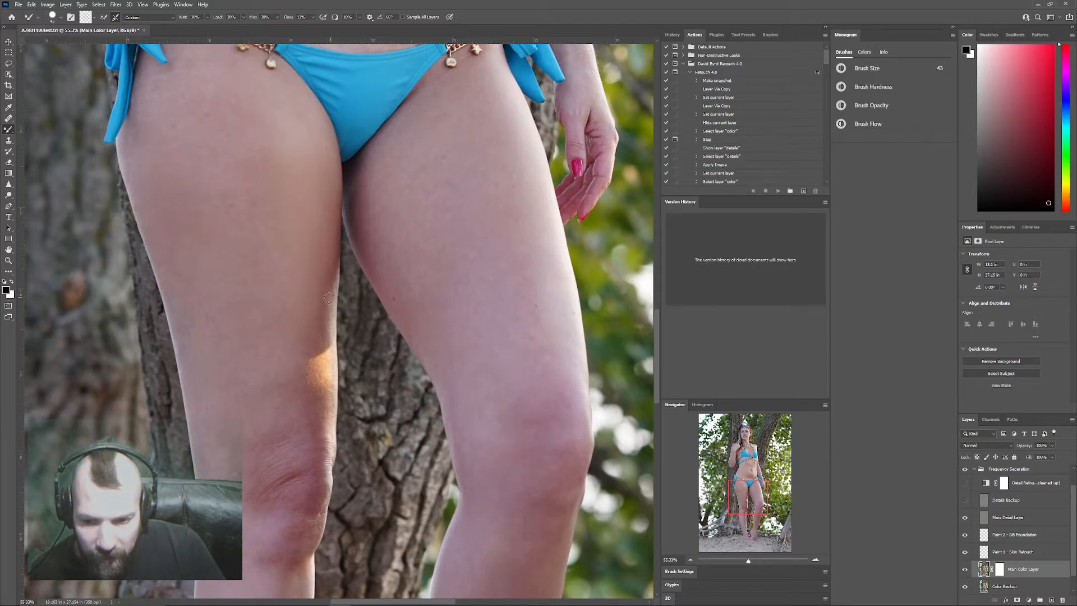
key(bracketright)
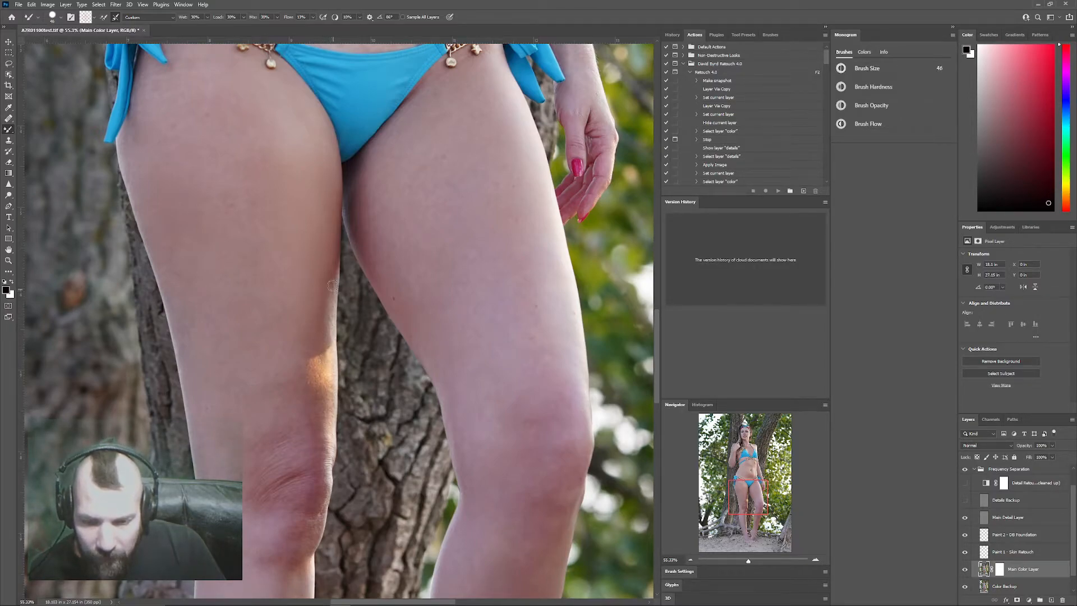
drag(328, 273, 336, 246)
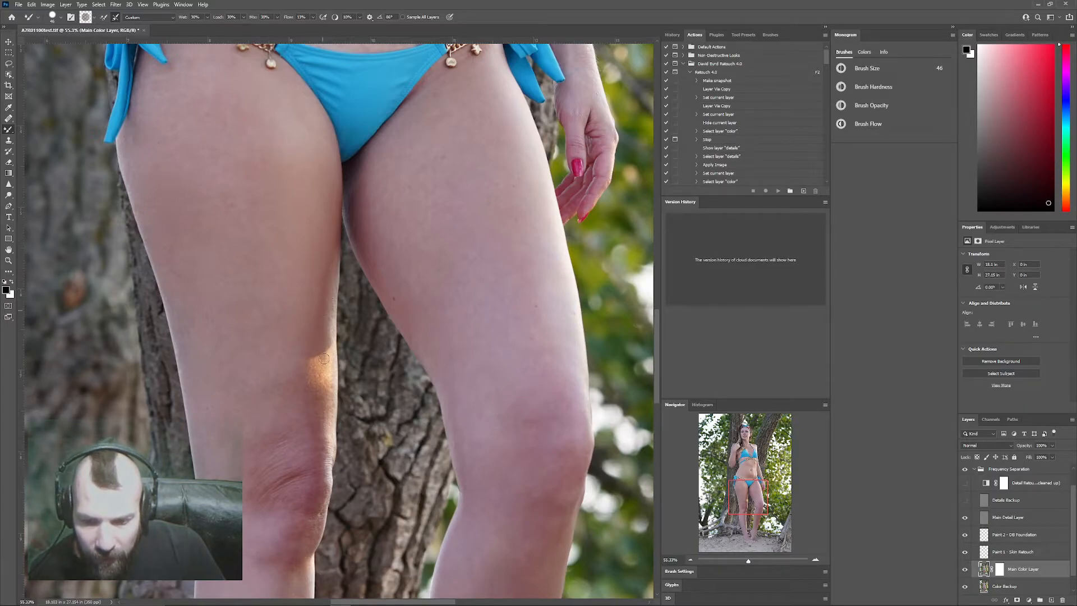
Blend the inner edge and front of the model's right knee, enlarging the Mixer Brush from size 44 to 67.
key(bracketleft)
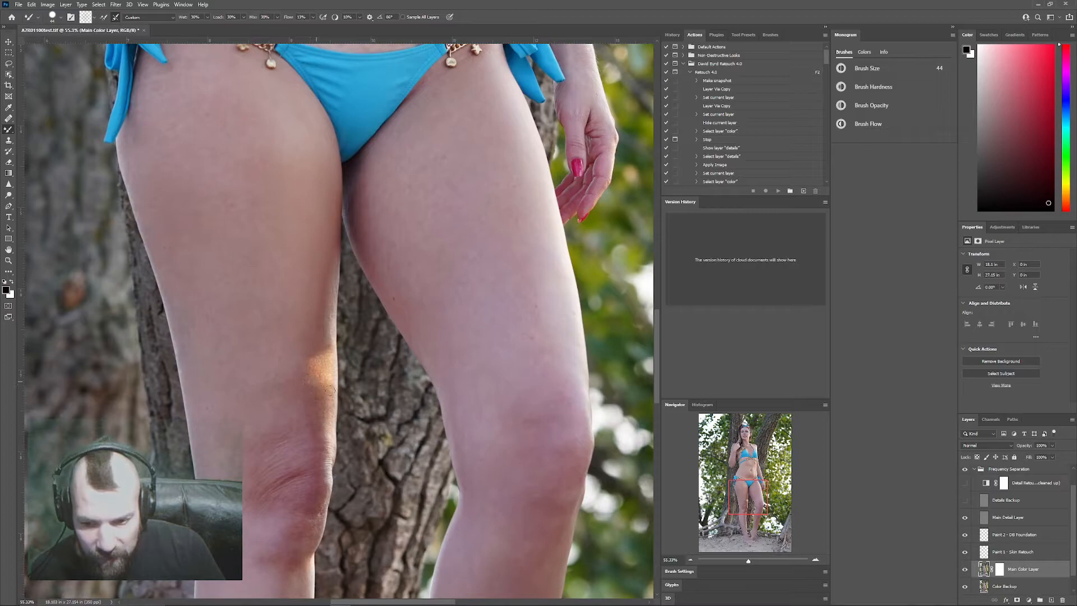
key(])
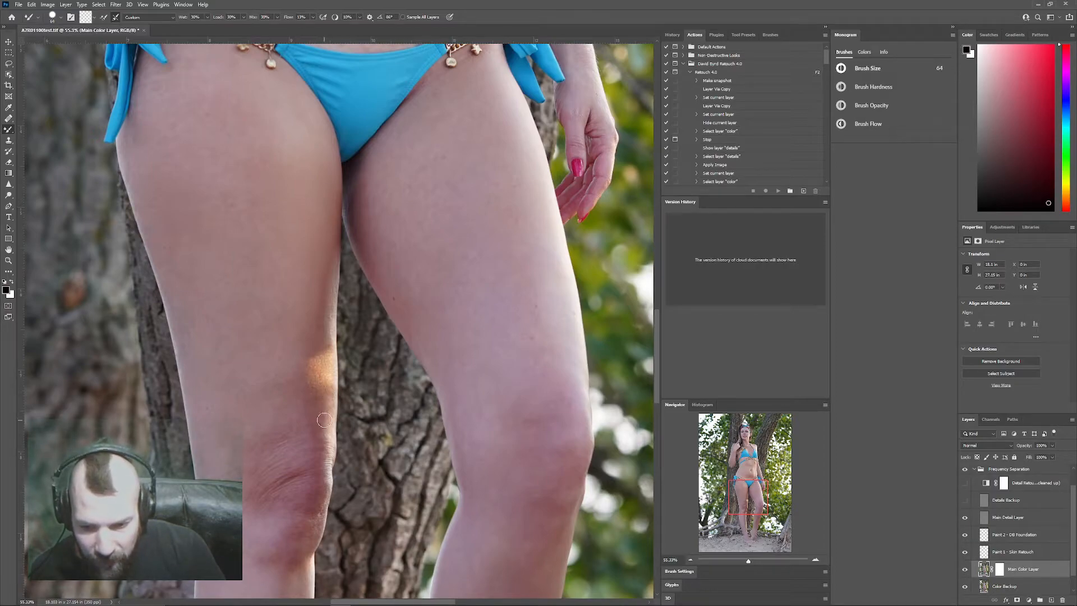
key(])
key(])
key(])
key(])
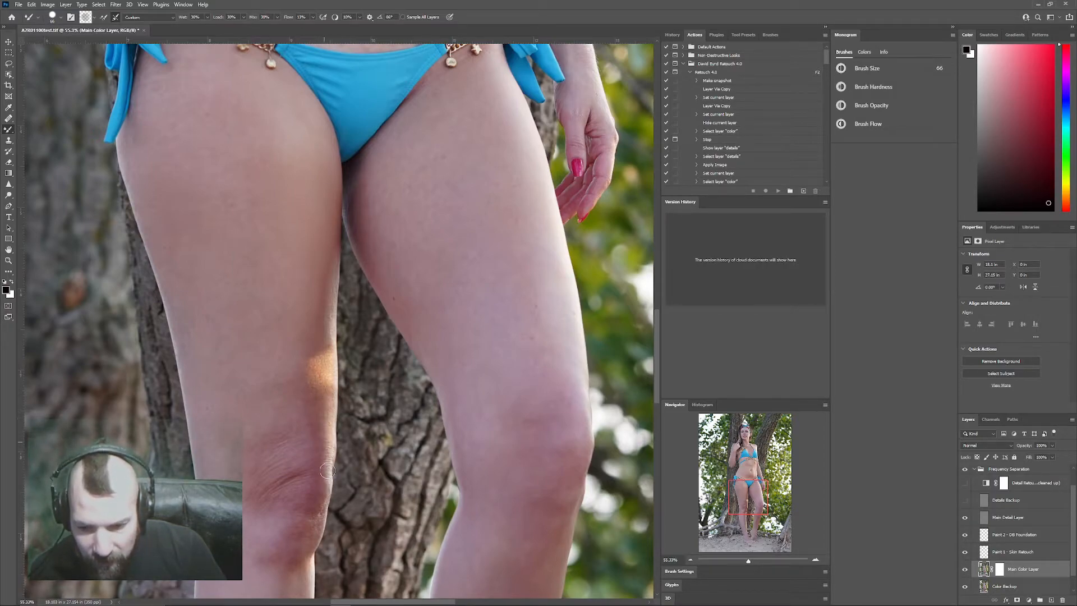
key(])
key(])
key(])
key(])
key(])
key(])
key(])
key(])
key(])
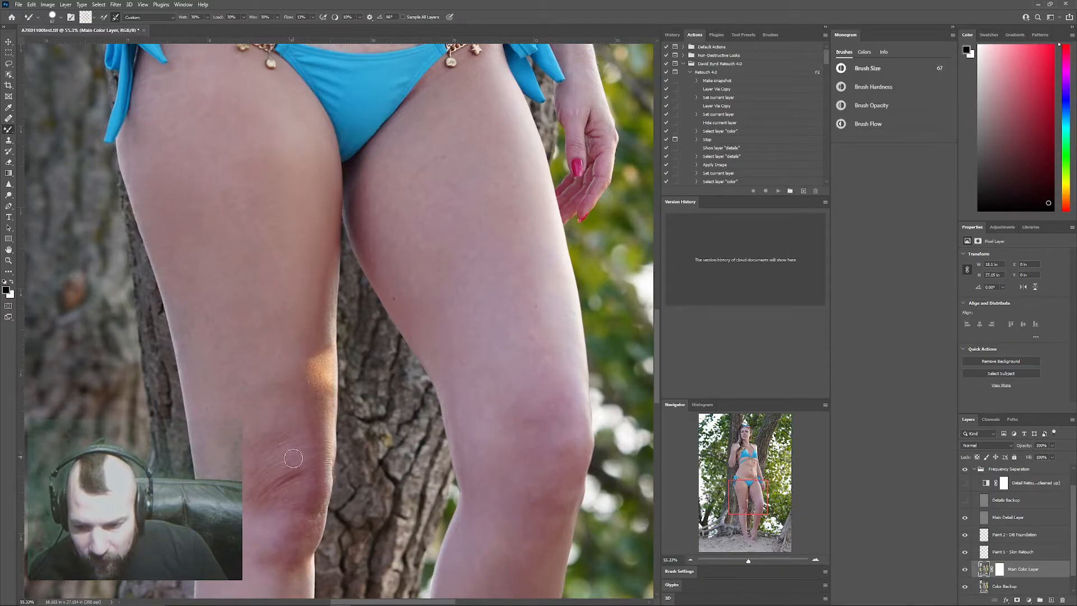
Soften the orange sunlit patch above the model's right knee and the reddish knee skin with the Mixer Brush at size 105.
key([)
key([)
key([)
key([)
key([)
key([)
key([)
key([)
key([)
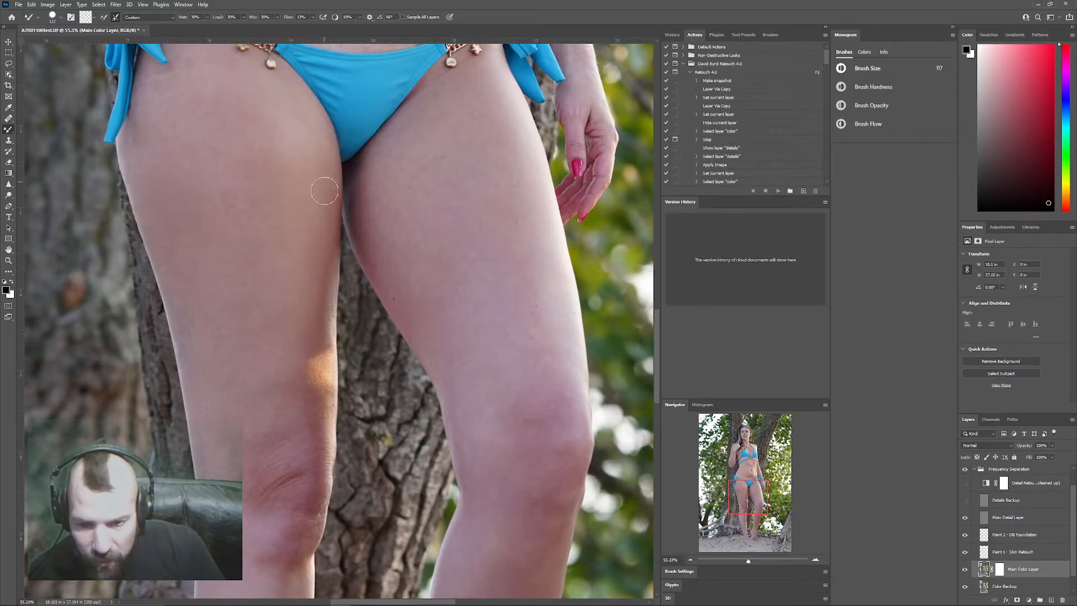
key(bracketleft)
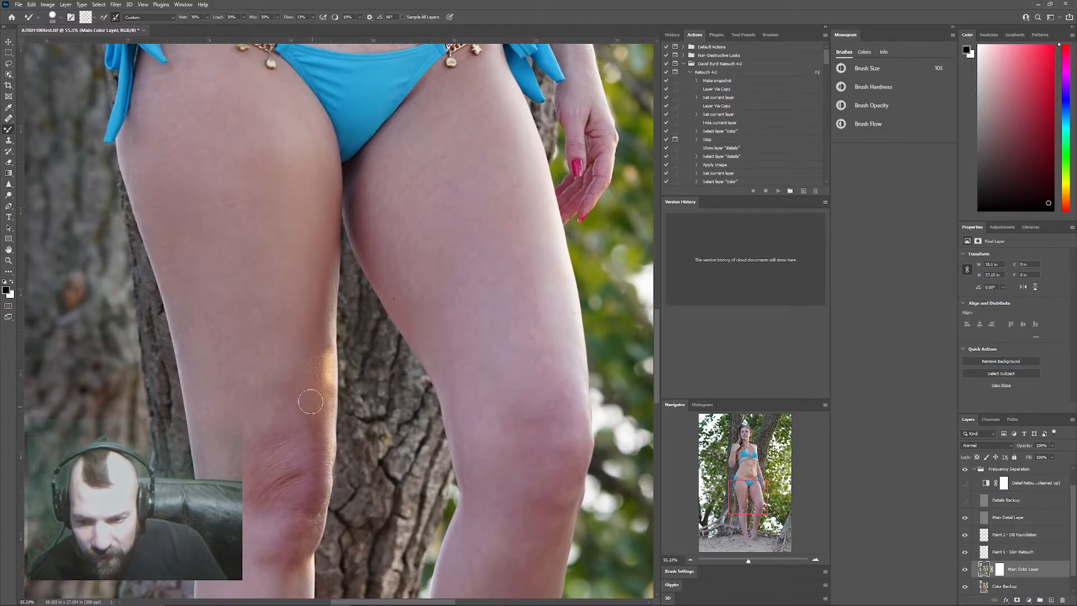
drag(322, 407, 281, 456)
Blend the inner edge of the model's left thigh with the Mixer Brush, starting at size 171 and reducing it to 127.
key(bracketright)
key(bracketright)
key(bracketright)
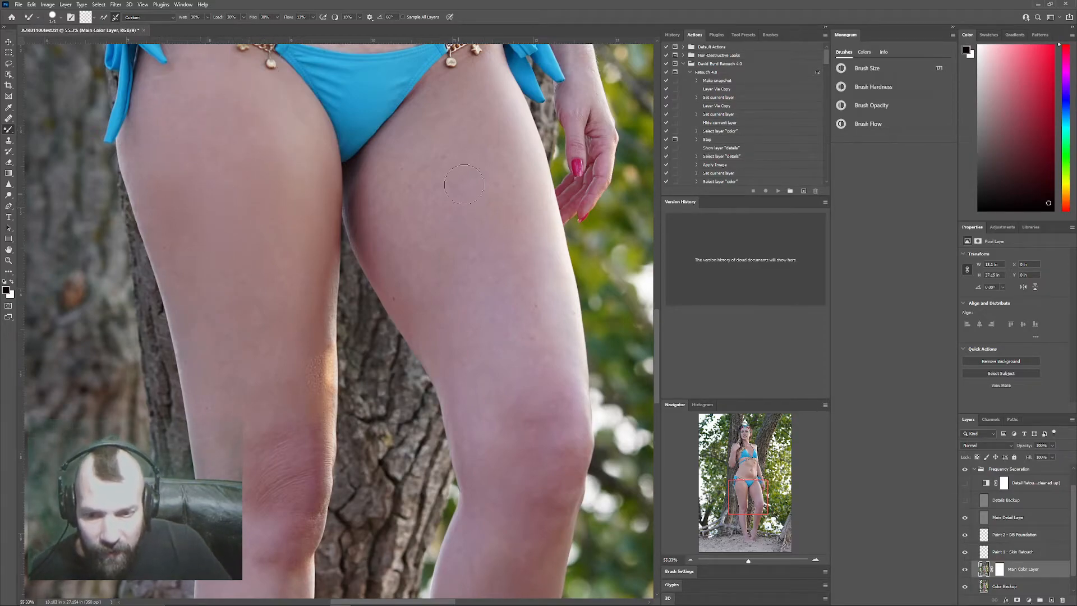
key(bracketright)
mouse_move(375, 224)
mouse_down()
mouse_move(381, 197)
mouse_move(375, 225)
mouse_move(366, 197)
mouse_move(368, 227)
mouse_move(366, 167)
mouse_move(391, 262)
mouse_up()
key(bracketleft)
key(bracketleft)
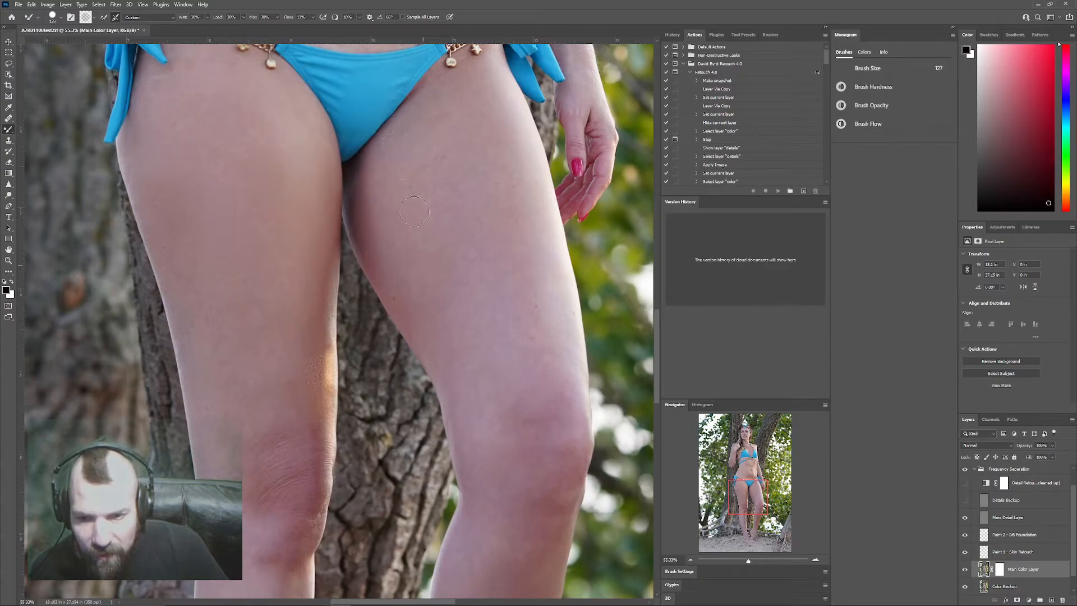
Smooth the broad skin tones across the front of the model's left thigh with the Mixer Brush at size 337, reducing it to 201.
key(bracketright)
key(bracketright)
key(bracketright)
key(bracketright)
key(bracketright)
key(bracketright)
key(bracketright)
key(bracketright)
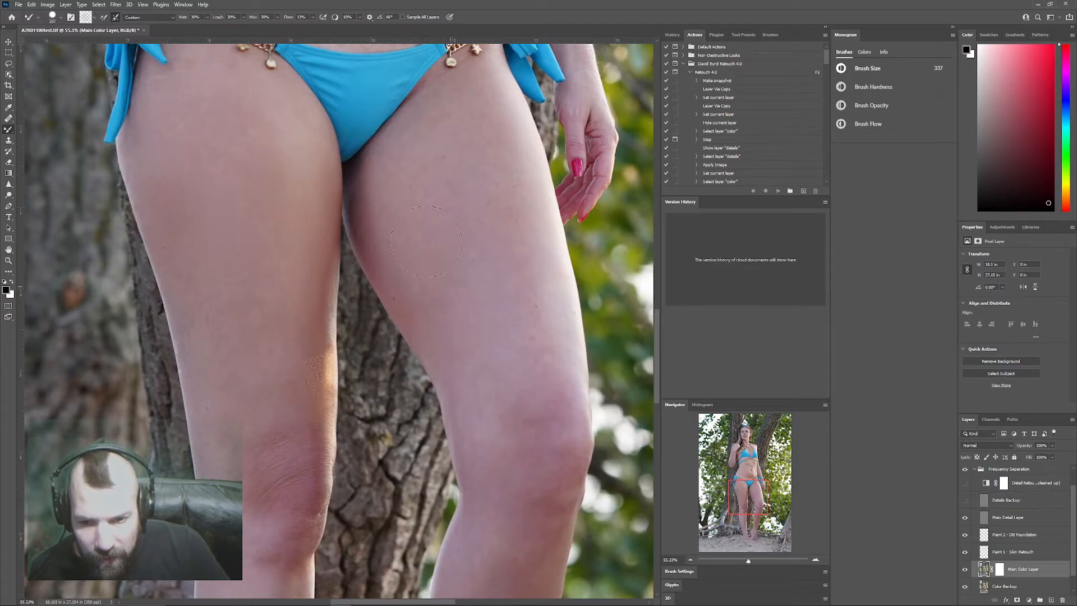
key(bracketleft)
key(bracketleft)
key(bracketleft)
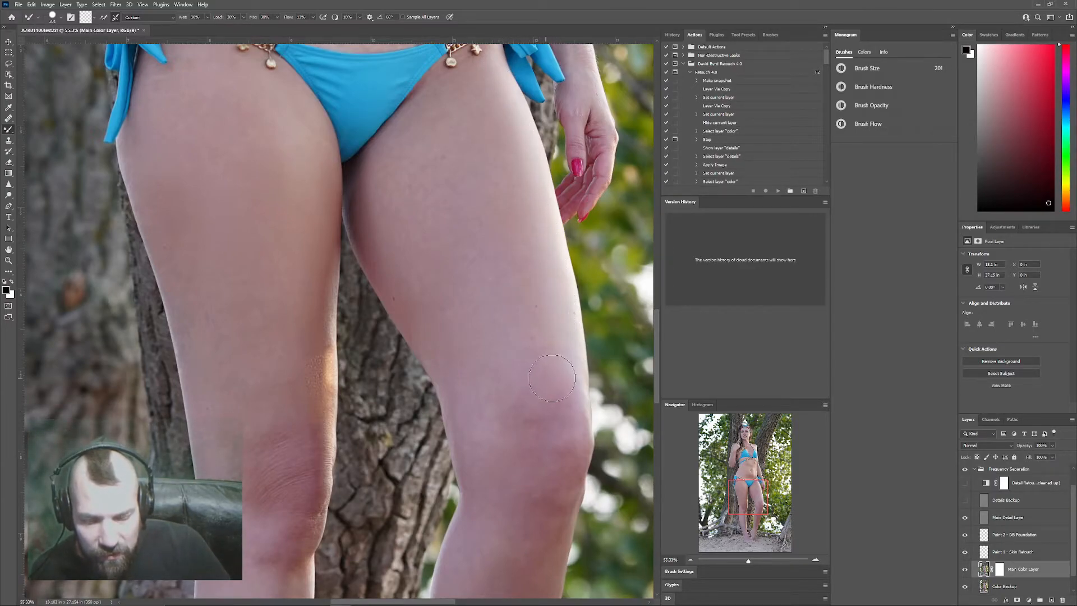
Even out the reddish skin on the model's left knee with the Mixer Brush, reducing its size to 159.
key(bracketright)
key(bracketright)
key(bracketright)
key(bracketright)
mouse_move(522, 446)
mouse_down()
mouse_move(558, 469)
mouse_move(522, 523)
mouse_move(486, 423)
mouse_up()
key(bracketleft)
key(bracketleft)
key(bracketleft)
key(bracketleft)
key(bracketleft)
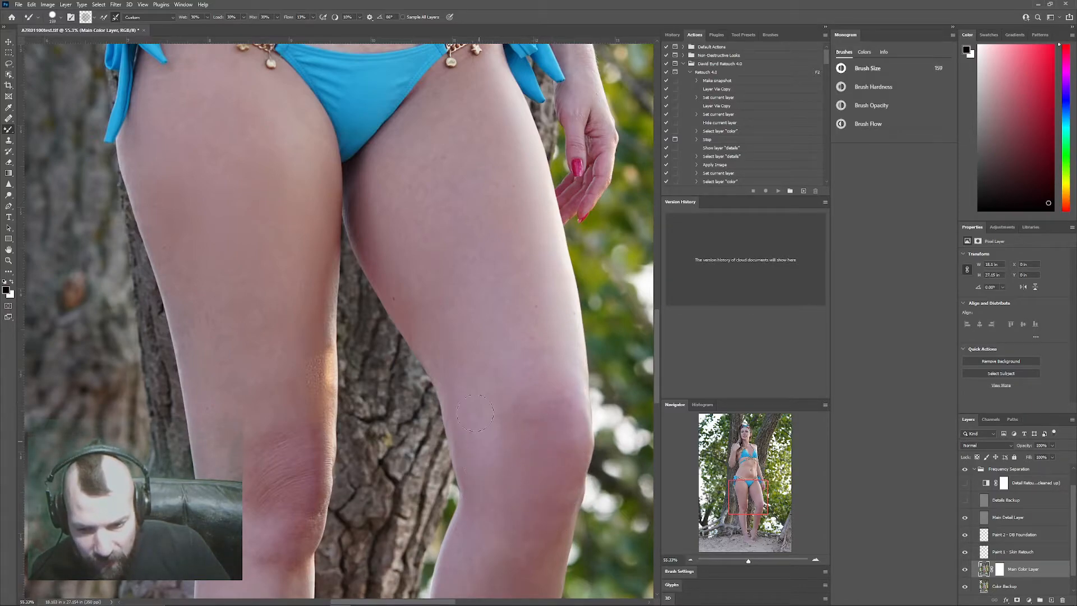
drag(512, 464, 505, 394)
Compare the body's skin tones with the Main Color Layer hidden and shown.
scroll(504, 407, down, 5)
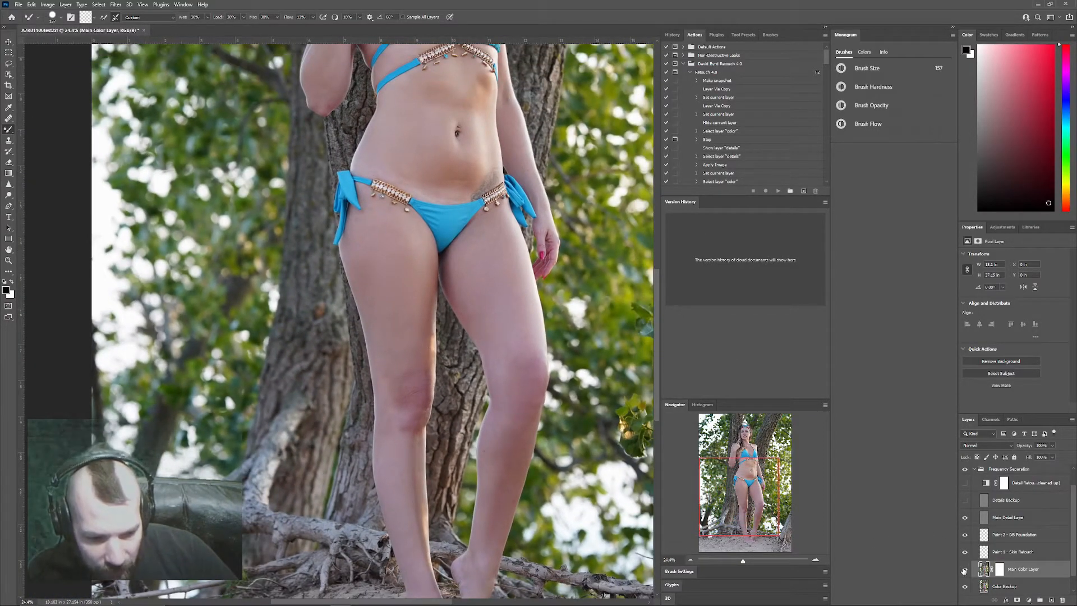
click(965, 570)
click(964, 570)
click(965, 569)
click(964, 569)
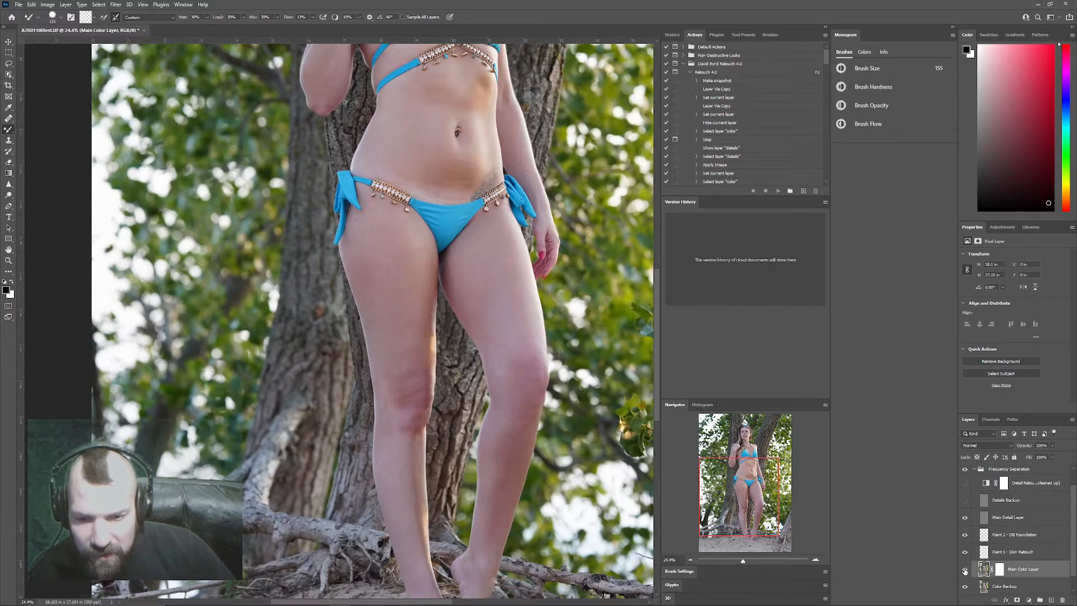
click(965, 570)
click(965, 570)
click(965, 570)
click(965, 570)
click(965, 570)
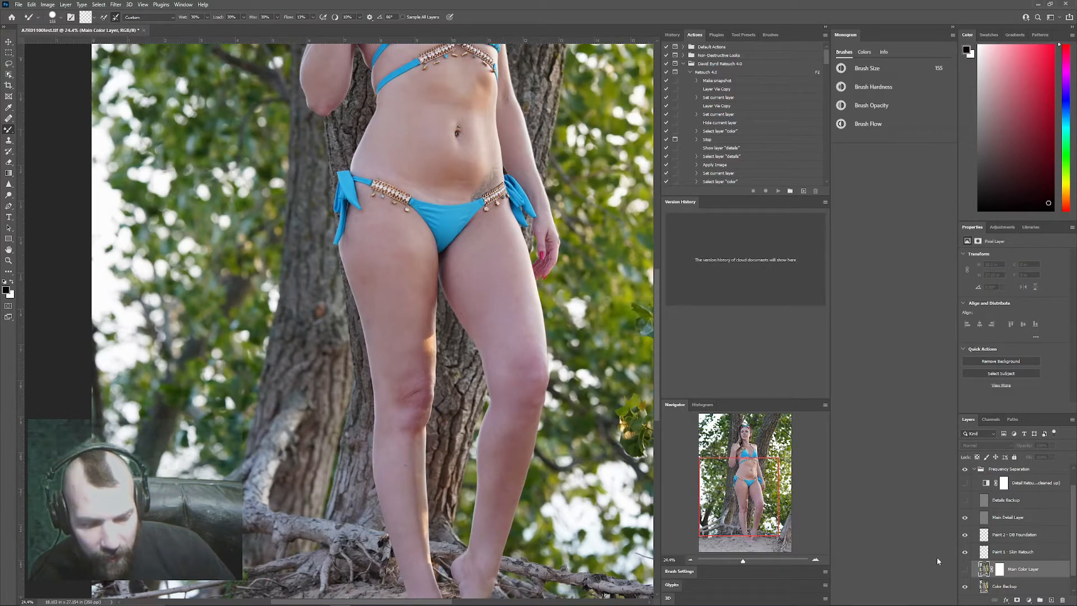
click(966, 570)
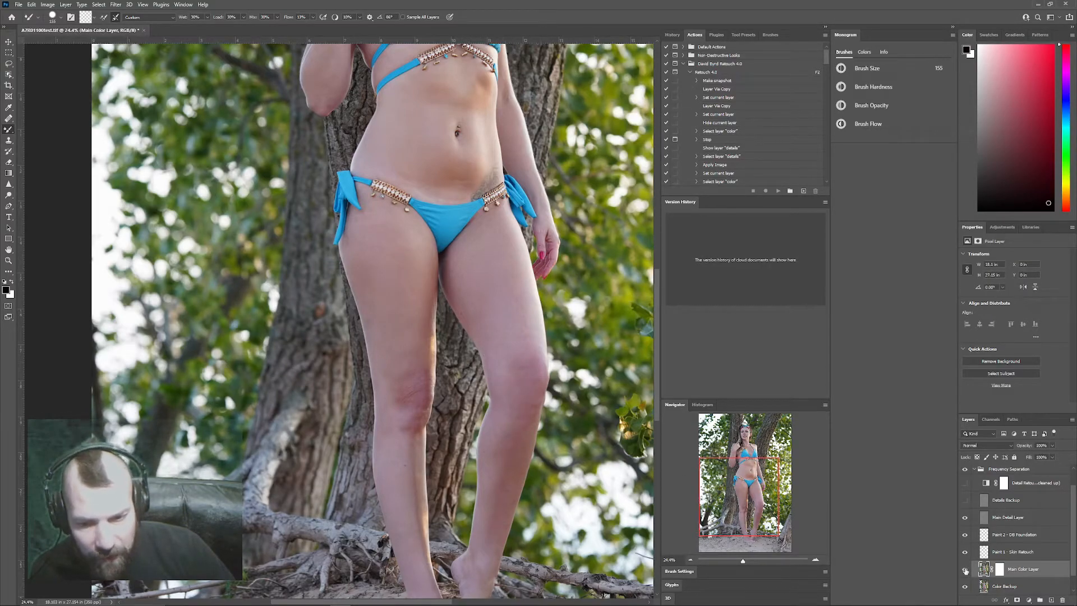
Lower the Main Color Layer's opacity to about 91%.
click(1054, 446)
drag(1053, 459, 1035, 457)
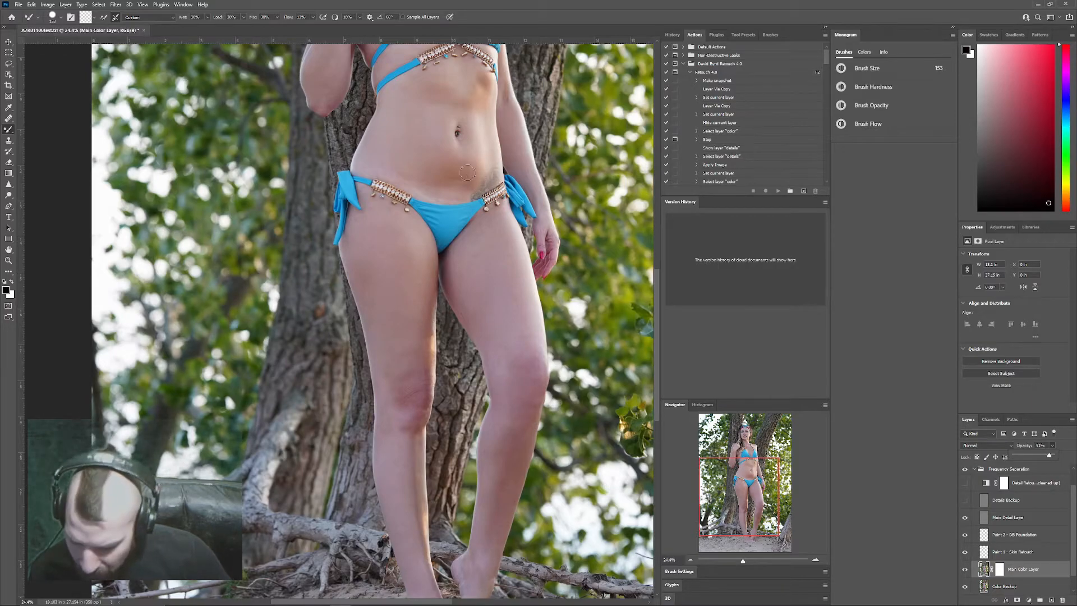
scroll(452, 135, up, 5)
scroll(452, 134, down, 4)
Blend the brownish skin tones on the model's lower abdomen with the Mixer Brush reduced to size 91.
mouse_move(446, 106)
mouse_down()
mouse_move(471, 303)
mouse_move(504, 403)
mouse_up()
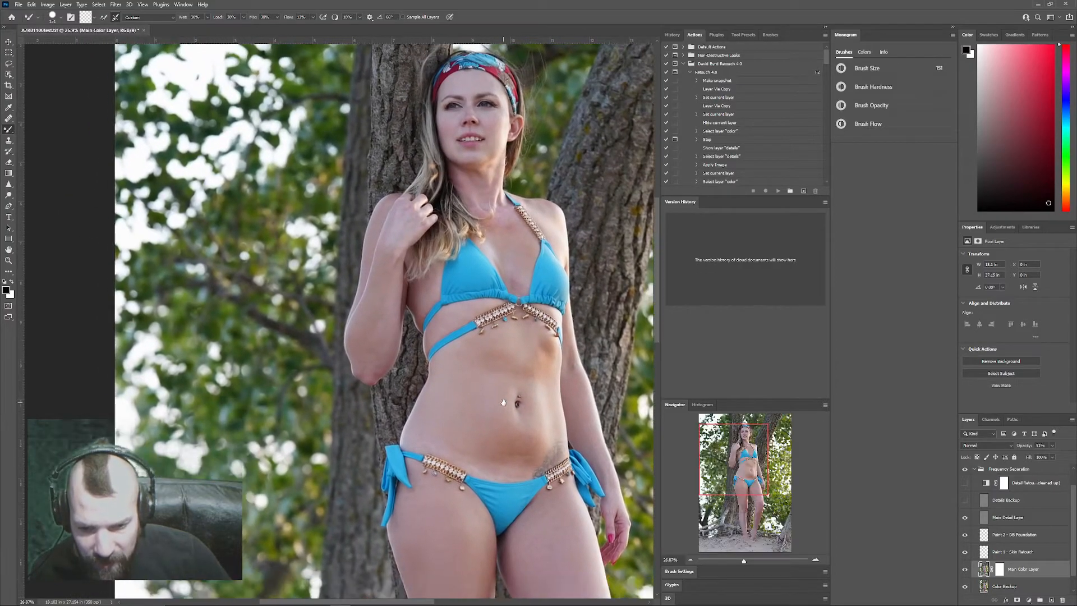
scroll(519, 369, up, 5)
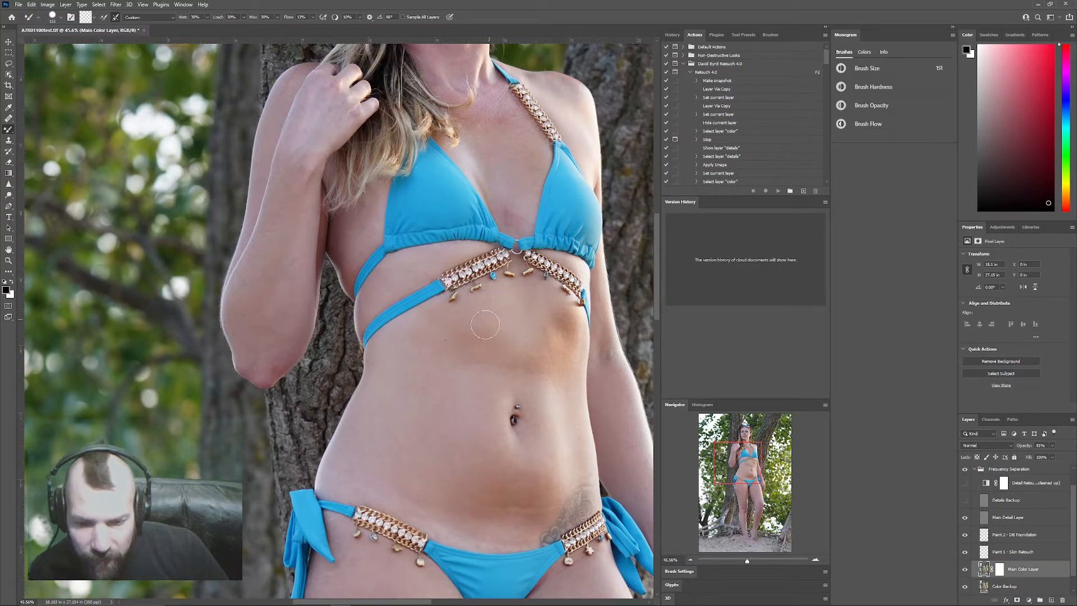
key(bracketleft)
key(bracketleft)
key(bracketleft)
key(bracketleft)
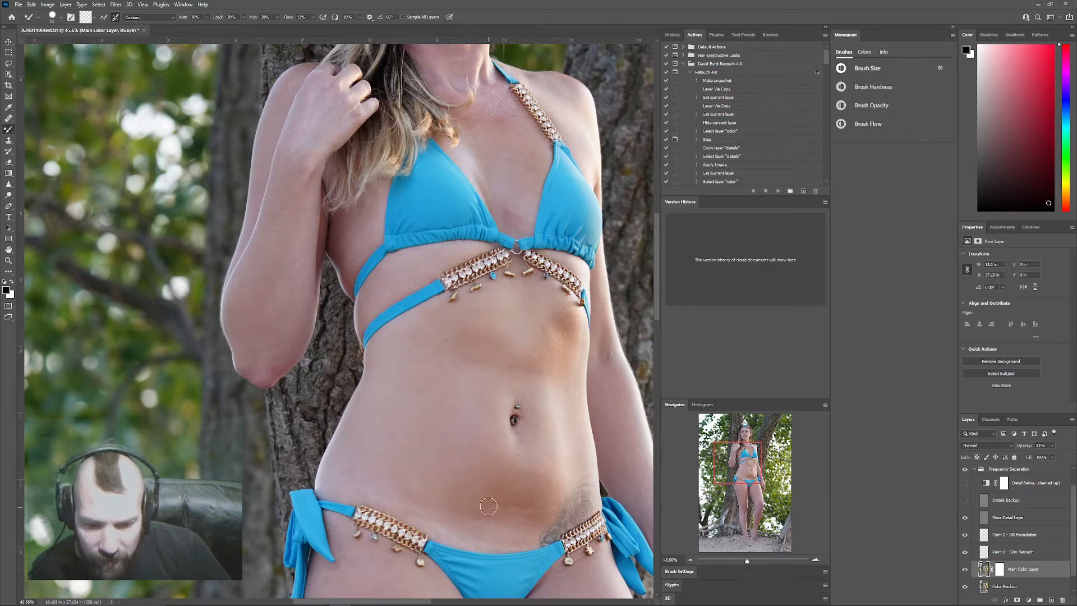
mouse_move(489, 474)
mouse_down()
mouse_move(498, 507)
mouse_move(534, 541)
mouse_move(494, 512)
mouse_up()
Refine the tone transitions on the lower abdomen above the bikini bottom, reducing the Mixer Brush through 72 and 58 to 43.
key(bracketleft)
key(bracketleft)
key(bracketleft)
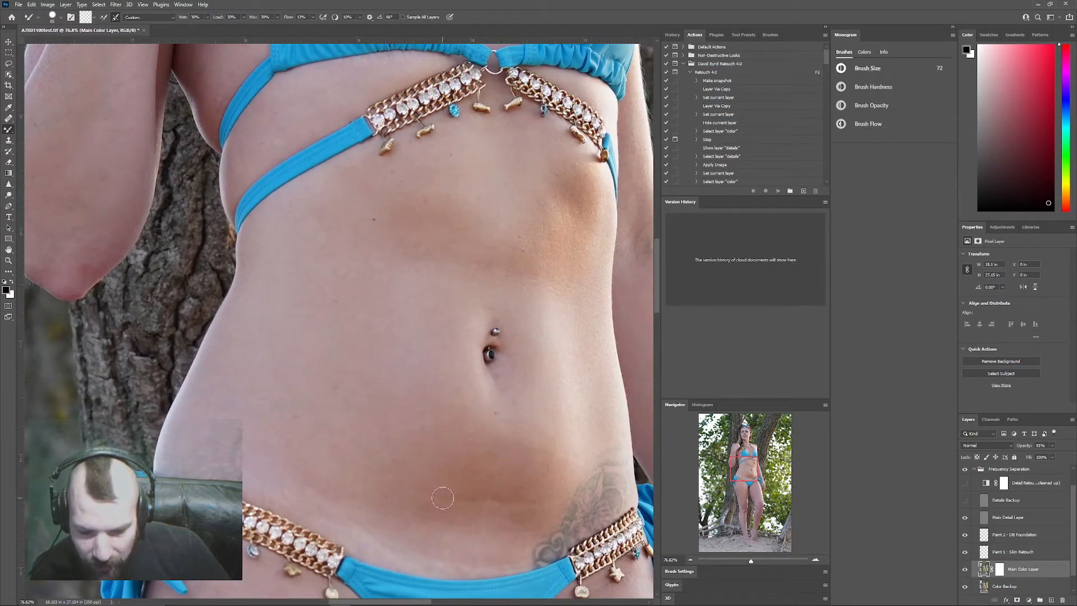
key(bracketleft)
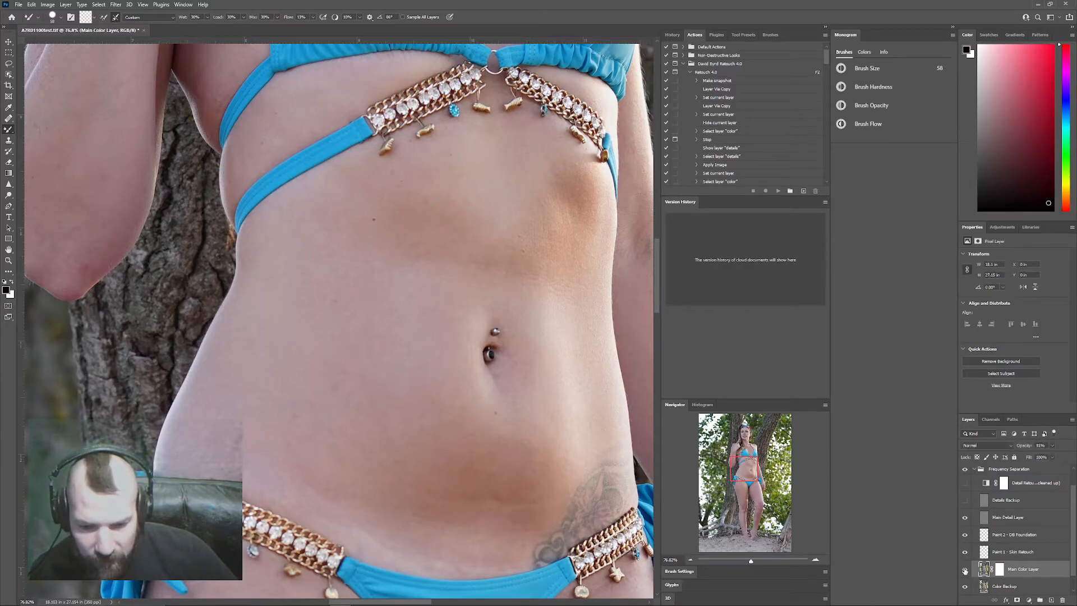
key(bracketleft)
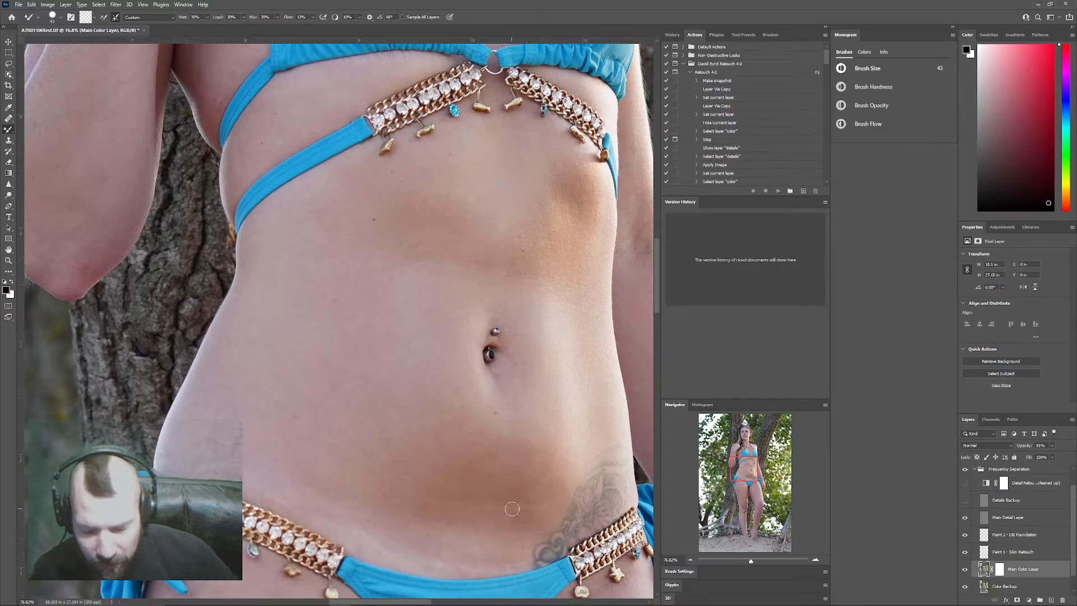
Even out the skin tones along the side of the waist and upper midriff with an enlarged Mixer Brush.
key(bracketright)
key(bracketright)
key(bracketright)
key(bracketright)
key(bracketright)
key(bracketright)
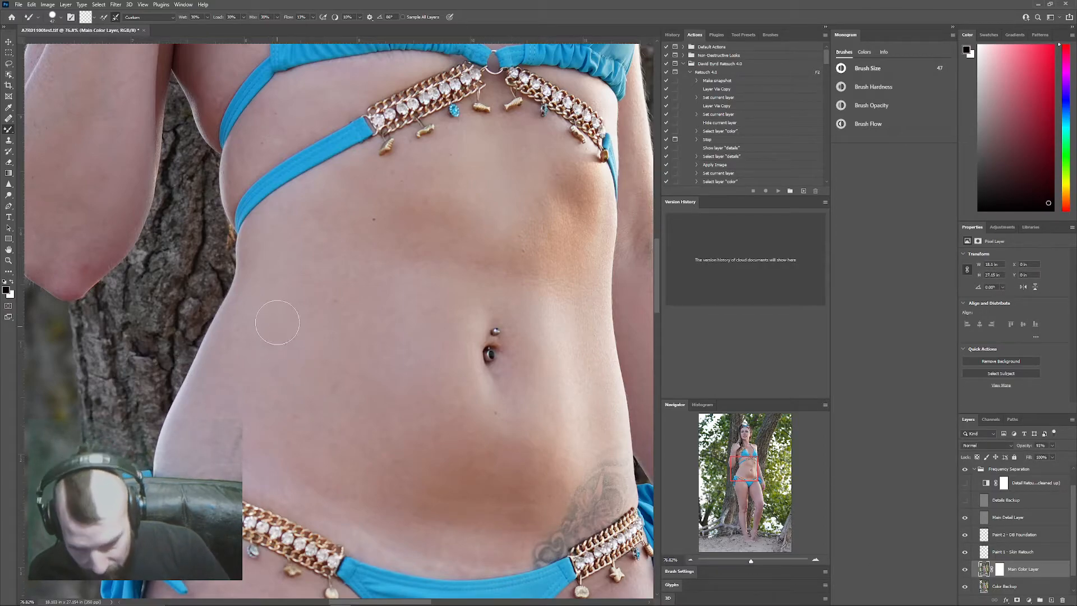
mouse_move(272, 314)
mouse_down()
mouse_move(246, 398)
mouse_move(279, 318)
mouse_move(273, 390)
mouse_move(329, 277)
mouse_move(316, 383)
mouse_move(340, 305)
mouse_move(336, 419)
mouse_move(376, 286)
mouse_move(359, 463)
mouse_move(403, 288)
mouse_move(411, 412)
mouse_move(443, 294)
mouse_move(473, 452)
mouse_move(441, 357)
mouse_move(438, 301)
mouse_move(472, 489)
mouse_move(449, 393)
mouse_move(434, 375)
mouse_move(447, 464)
mouse_move(412, 365)
mouse_move(422, 493)
mouse_move(431, 440)
mouse_move(451, 520)
mouse_move(456, 415)
mouse_move(475, 540)
mouse_move(387, 434)
mouse_move(388, 525)
mouse_move(365, 427)
mouse_move(345, 500)
mouse_move(330, 434)
mouse_move(499, 425)
mouse_move(525, 409)
mouse_move(537, 309)
mouse_move(542, 385)
mouse_move(519, 447)
mouse_move(538, 323)
mouse_move(499, 503)
mouse_move(516, 397)
mouse_move(491, 466)
mouse_move(485, 428)
mouse_move(490, 516)
mouse_move(439, 422)
mouse_move(469, 510)
mouse_move(527, 433)
mouse_move(552, 425)
mouse_move(547, 486)
mouse_move(563, 391)
mouse_move(503, 545)
mouse_move(557, 409)
mouse_move(507, 470)
mouse_move(562, 300)
mouse_move(561, 360)
mouse_move(524, 172)
mouse_move(531, 255)
mouse_move(511, 182)
mouse_move(532, 277)
mouse_move(537, 152)
mouse_move(553, 312)
mouse_move(543, 154)
mouse_move(543, 268)
mouse_move(557, 253)
mouse_move(459, 207)
mouse_move(446, 297)
mouse_move(432, 307)
mouse_move(434, 174)
mouse_move(363, 382)
mouse_move(410, 190)
mouse_move(371, 175)
mouse_move(290, 391)
mouse_move(303, 322)
mouse_move(286, 336)
mouse_move(274, 303)
mouse_move(377, 187)
mouse_up()
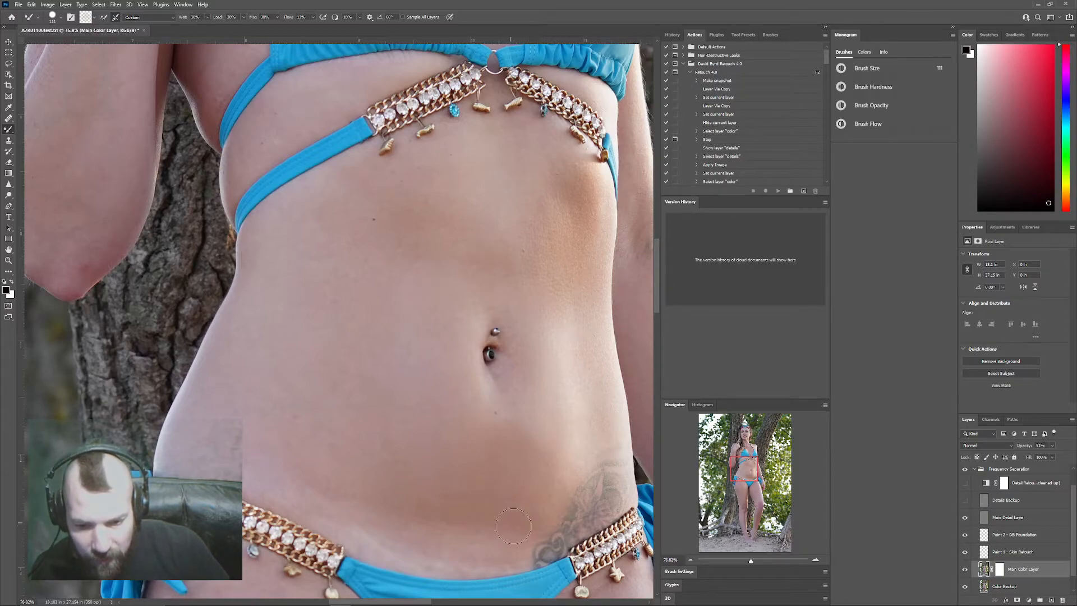
Smooth the remaining tone patches across the belly and midriff, varying the Mixer Brush size between 71 and 143.
mouse_move(546, 469)
mouse_down()
mouse_move(555, 438)
mouse_move(524, 511)
mouse_move(577, 402)
mouse_move(528, 433)
mouse_move(507, 422)
mouse_up()
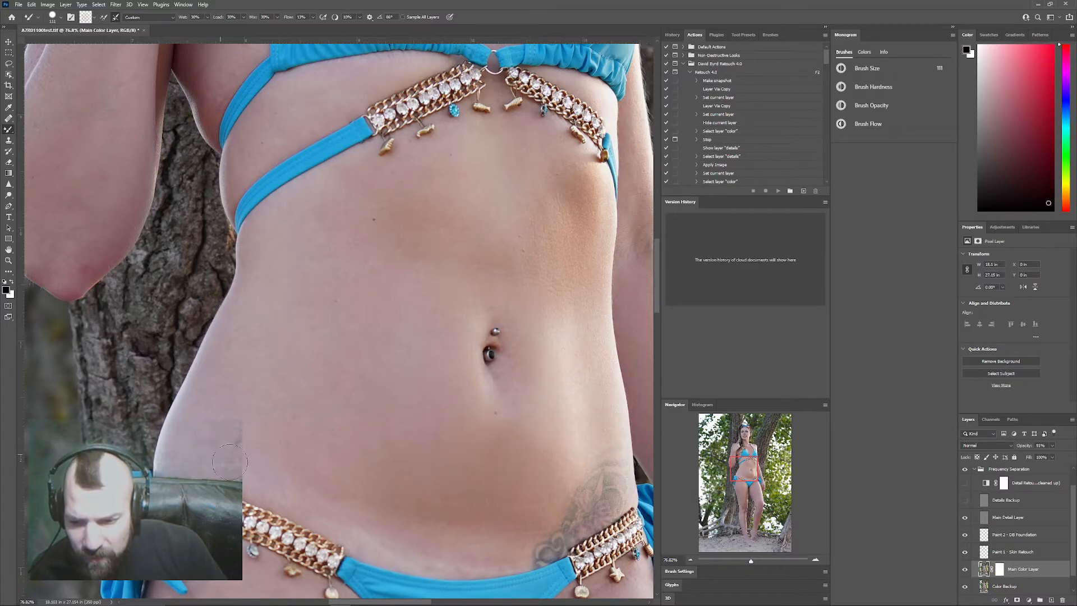
key(])
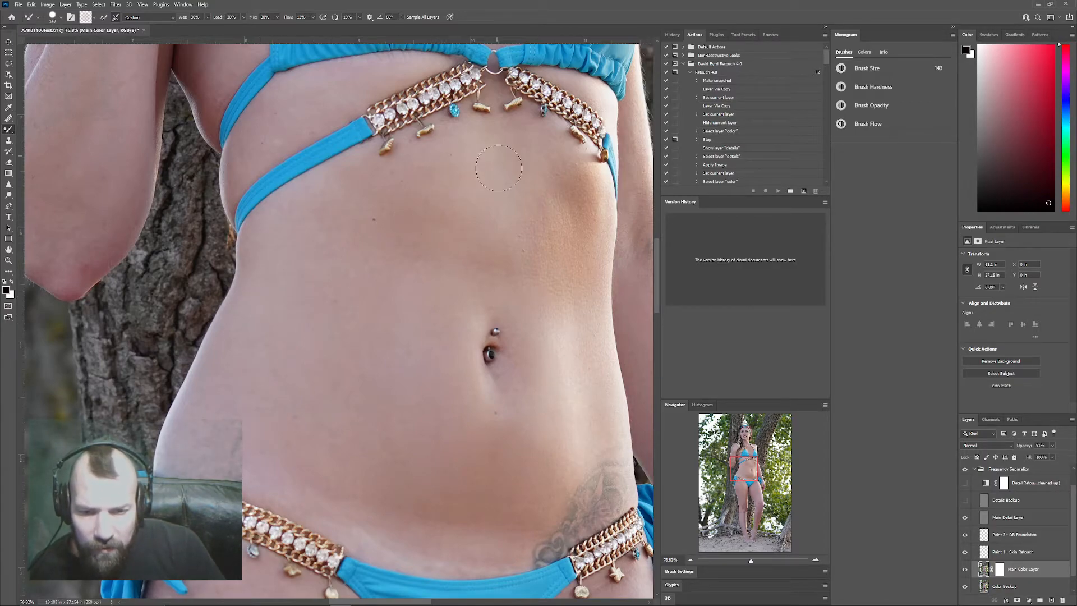
key([)
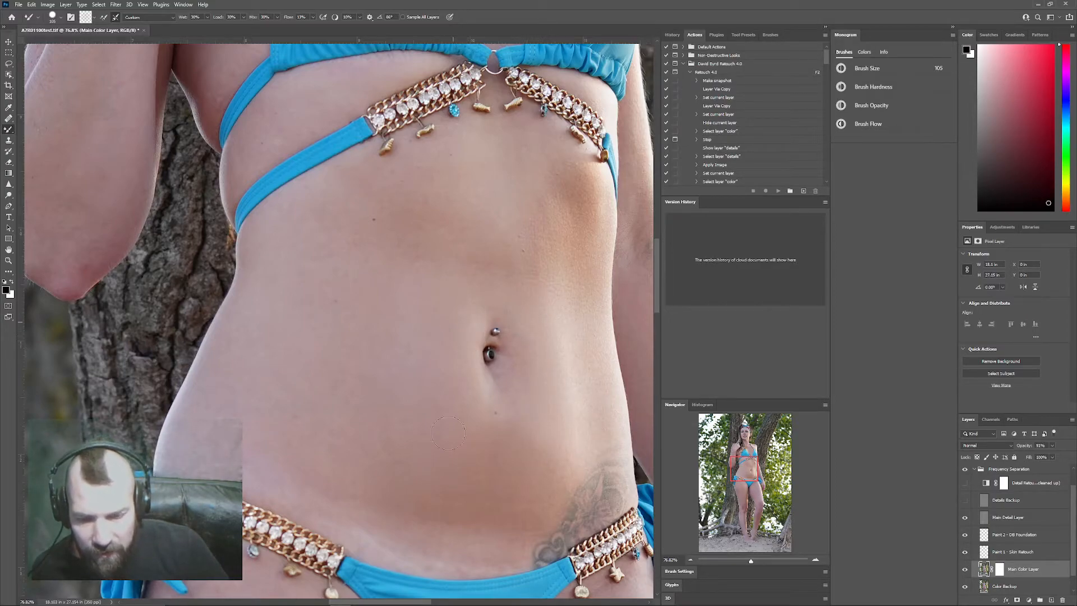
key([)
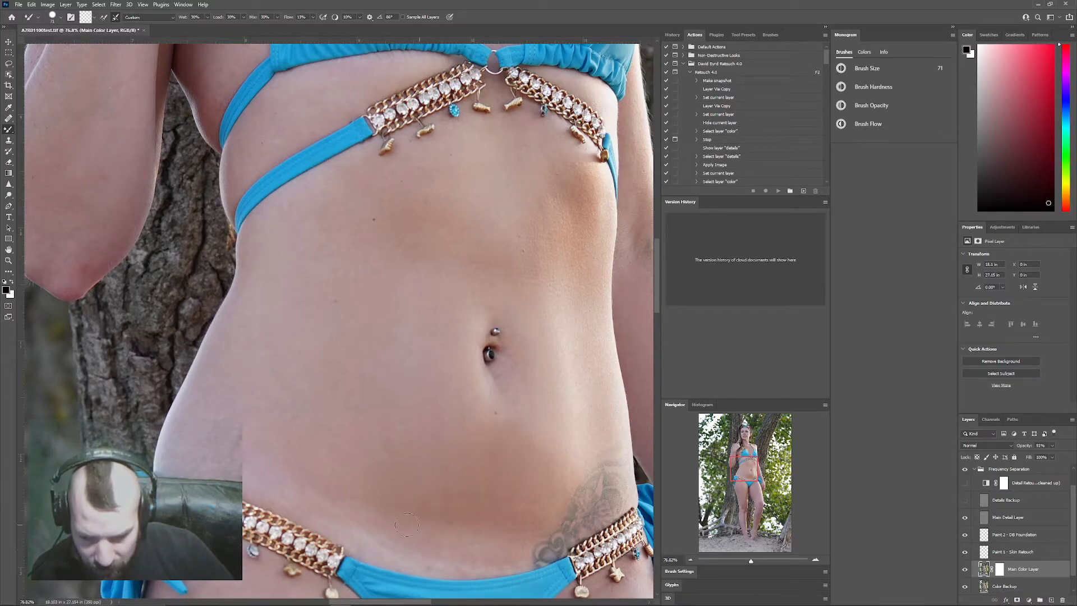
key(])
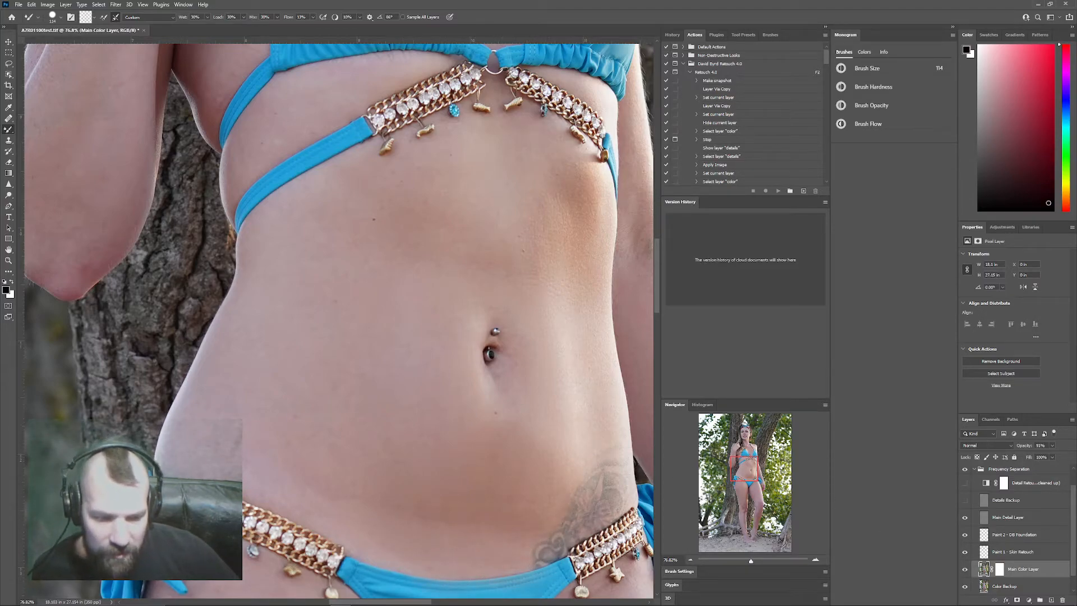
Compare the abdomen's skin tones with the Main Color Layer hidden and shown.
click(966, 570)
click(966, 571)
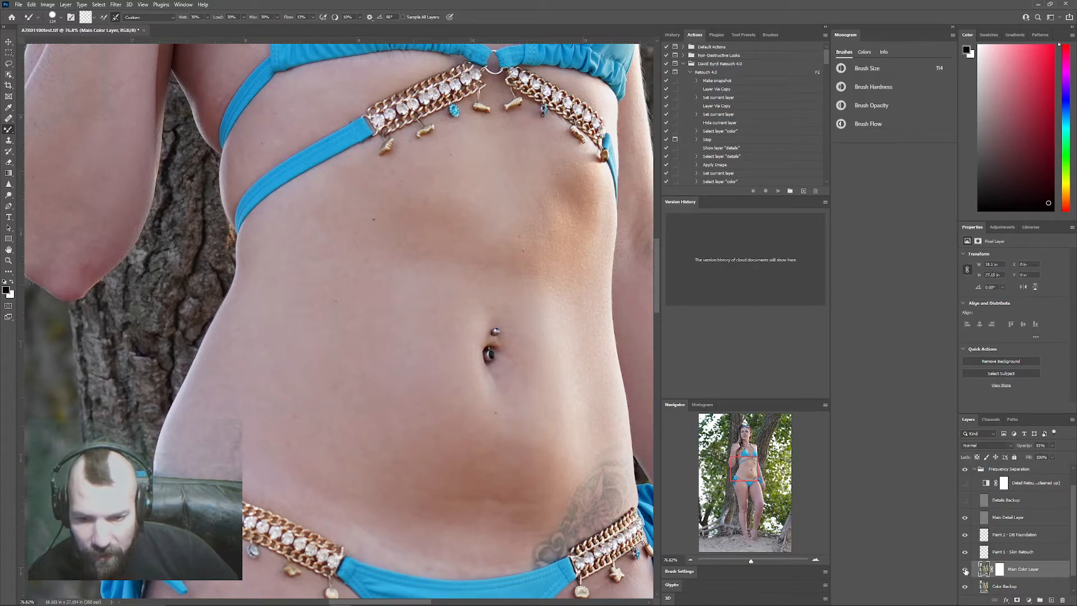
click(966, 570)
click(966, 570)
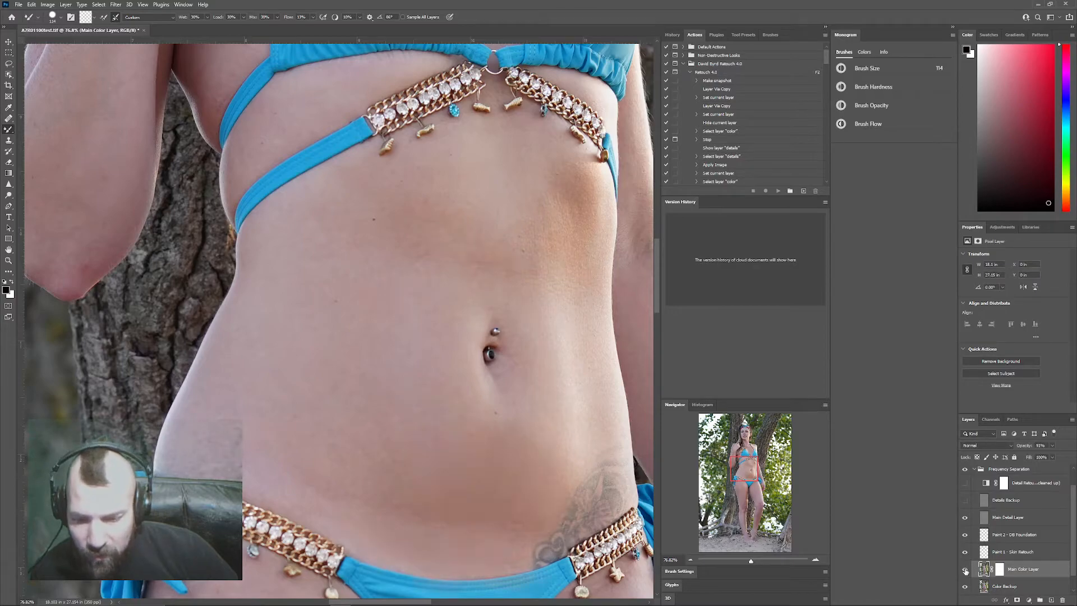
click(966, 570)
click(965, 570)
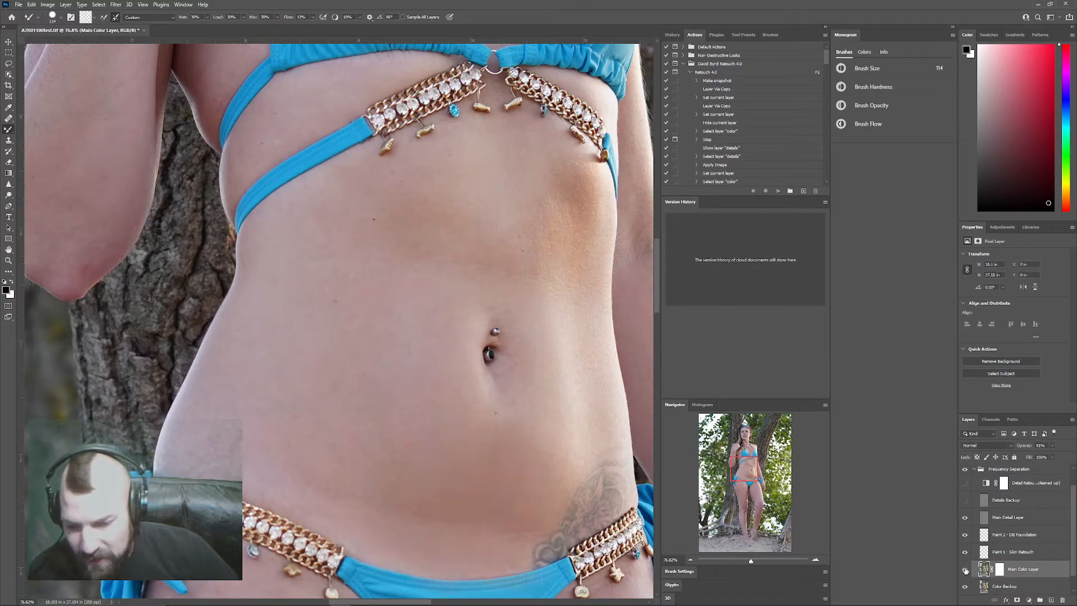
click(966, 570)
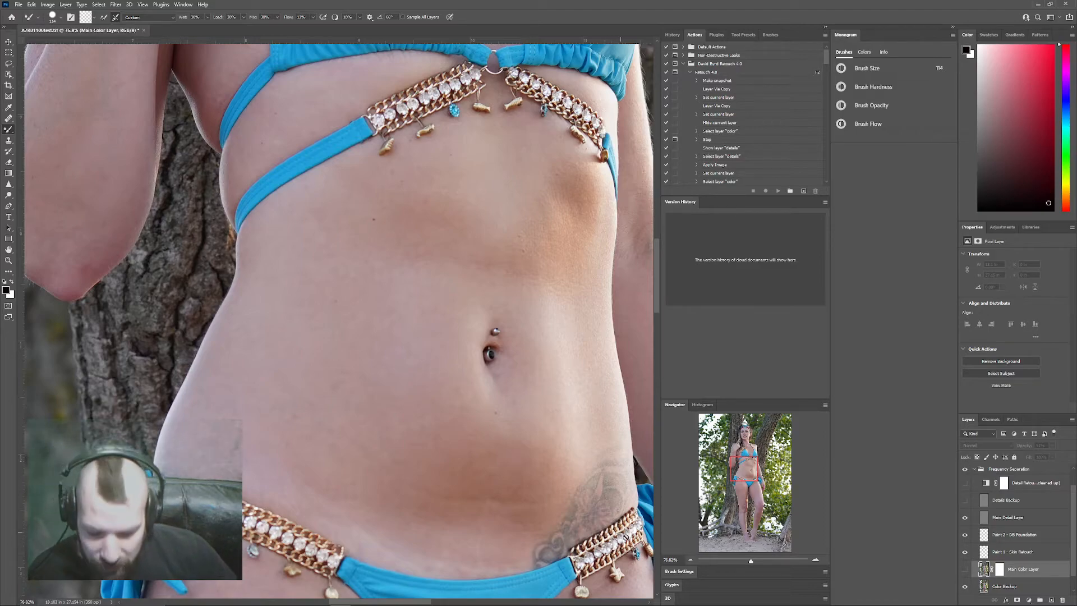
click(966, 570)
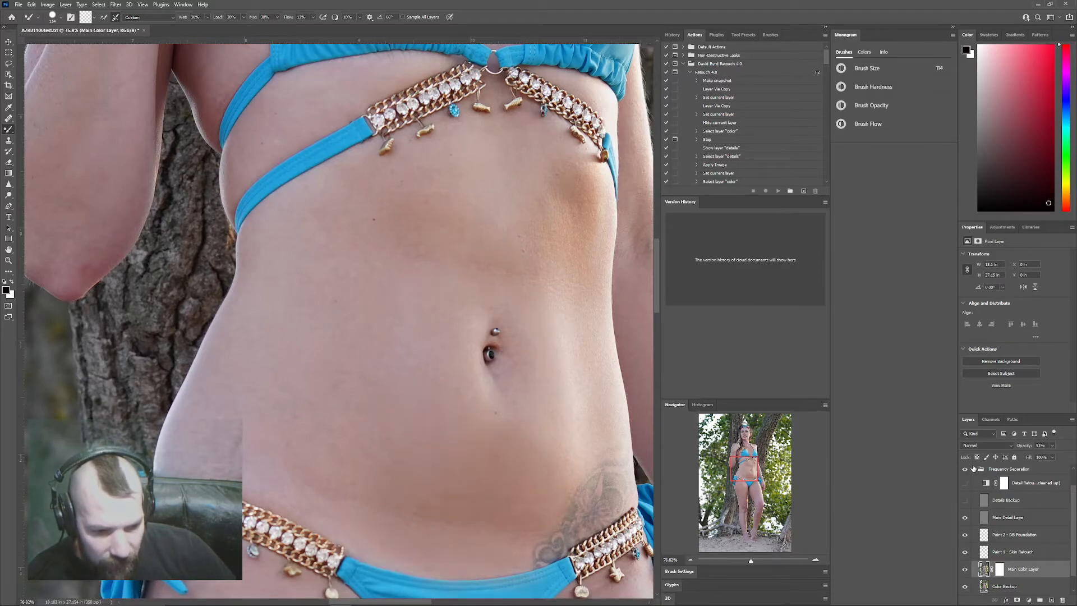
Collapse the Frequency Separation group, then expand the Dodge and Burn group and make it visible.
click(977, 470)
click(974, 480)
click(975, 481)
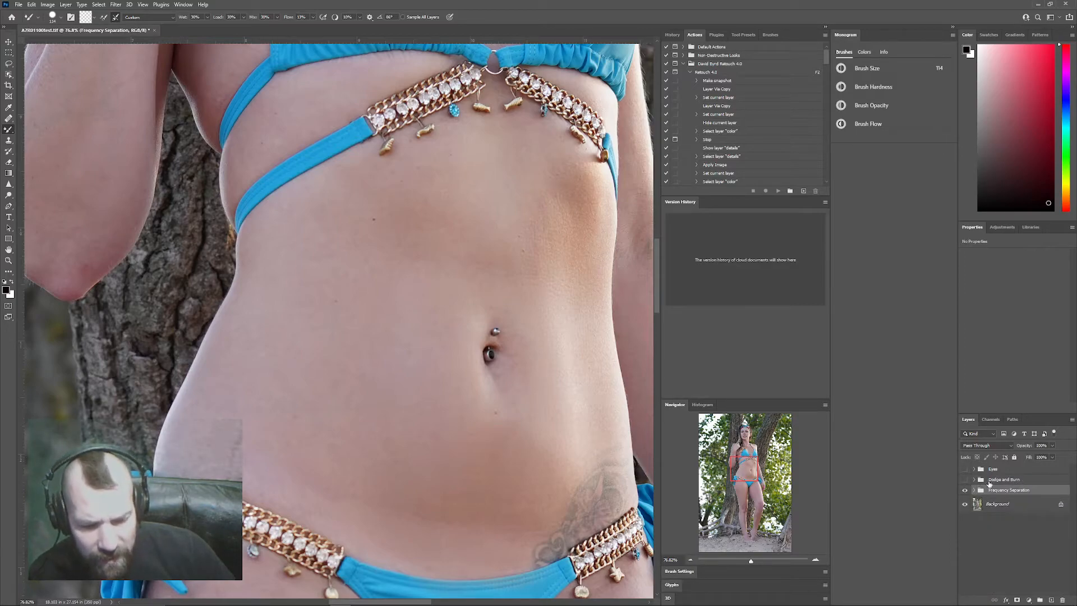
click(975, 480)
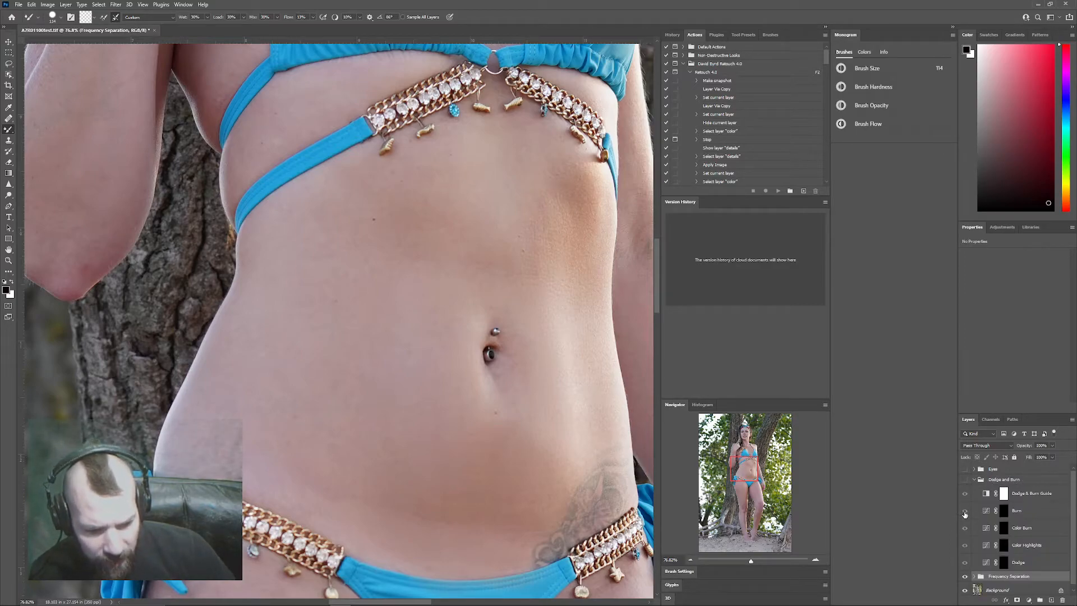
click(965, 480)
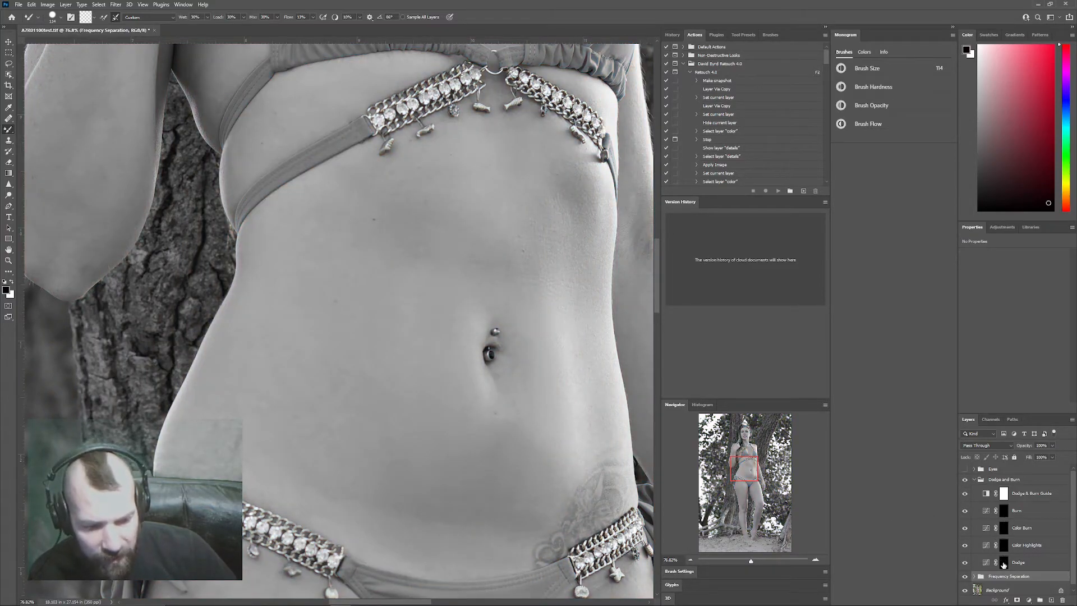
Select the Dodge layer's mask and switch to the Brush tool with white as the foreground color.
click(1004, 564)
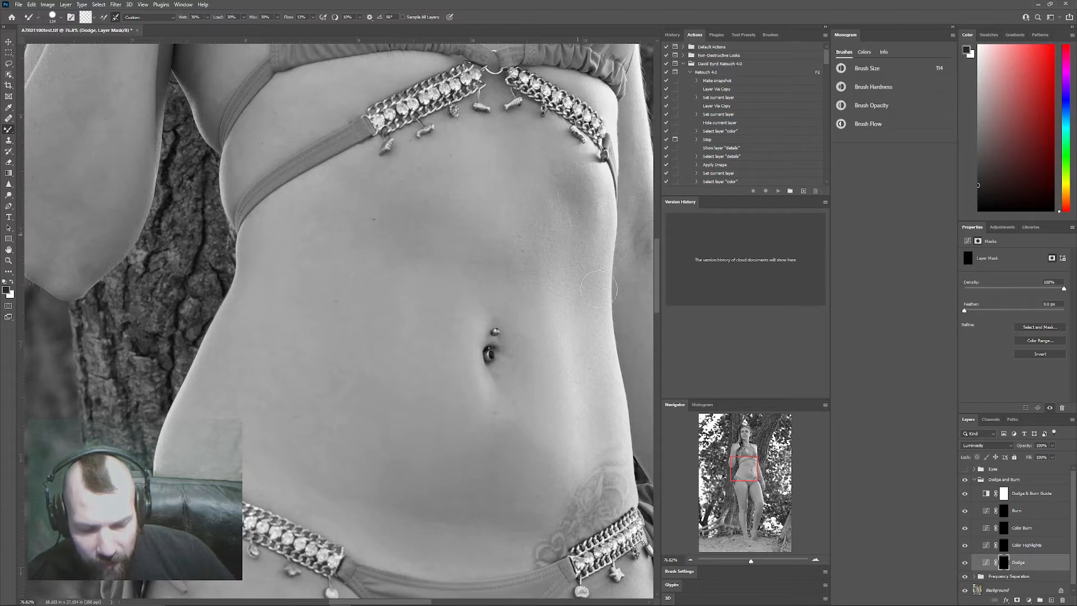
right_click(8, 129)
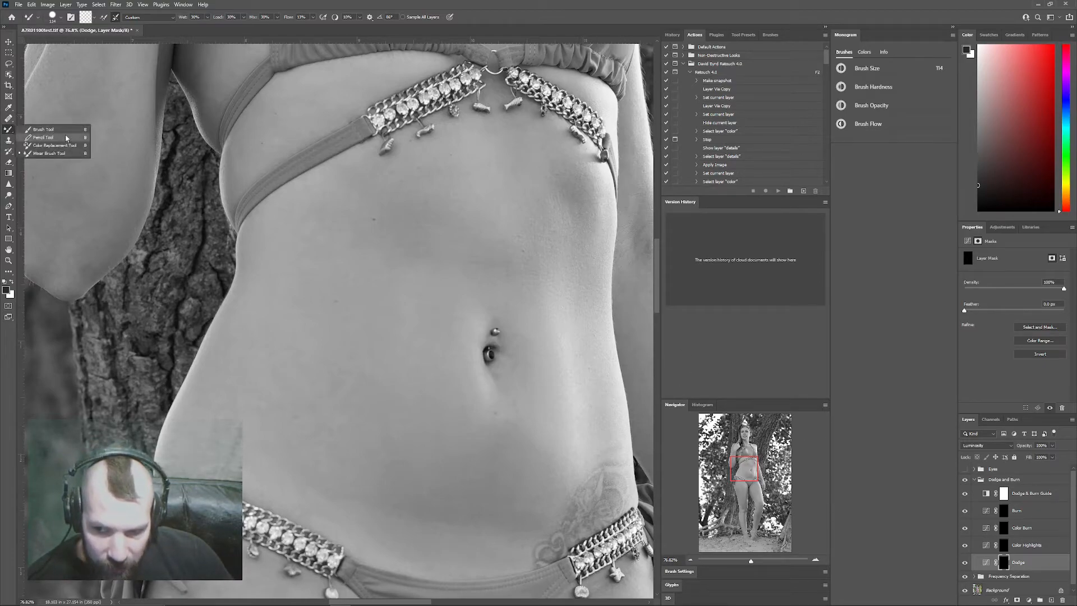
click(66, 132)
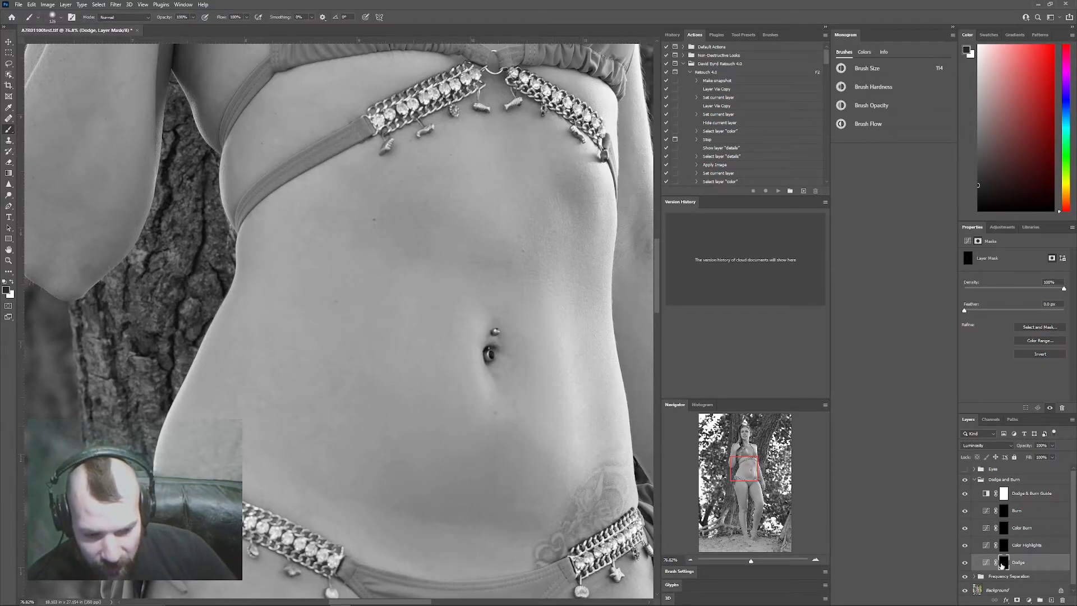
key(x)
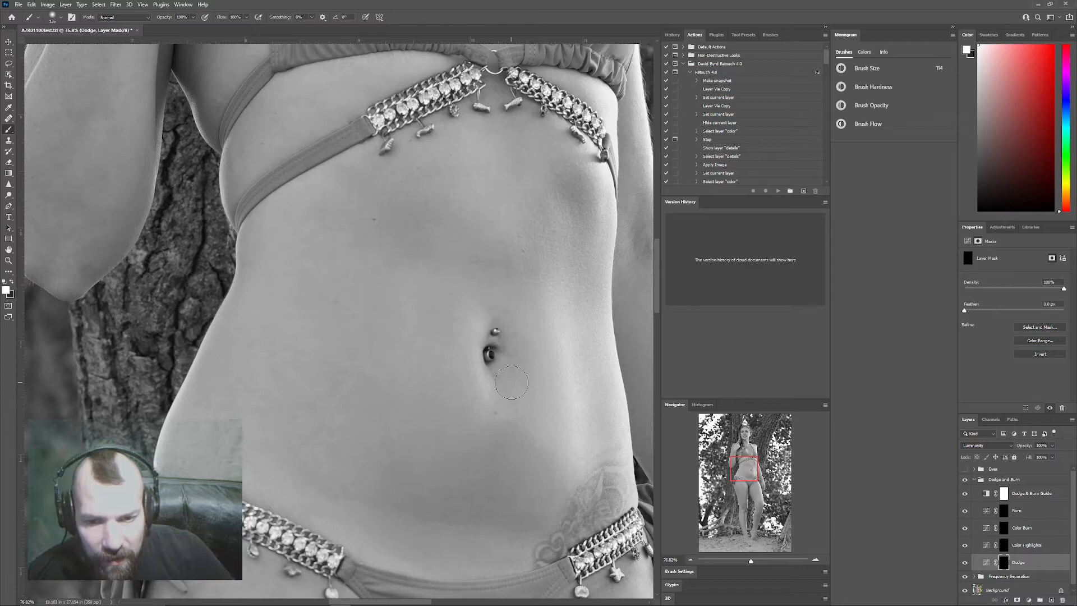
Try a dodge stroke just above the navel with the brush at size 50 and full flow, and undo it.
key([)
key([)
key([)
key([)
key([)
key([)
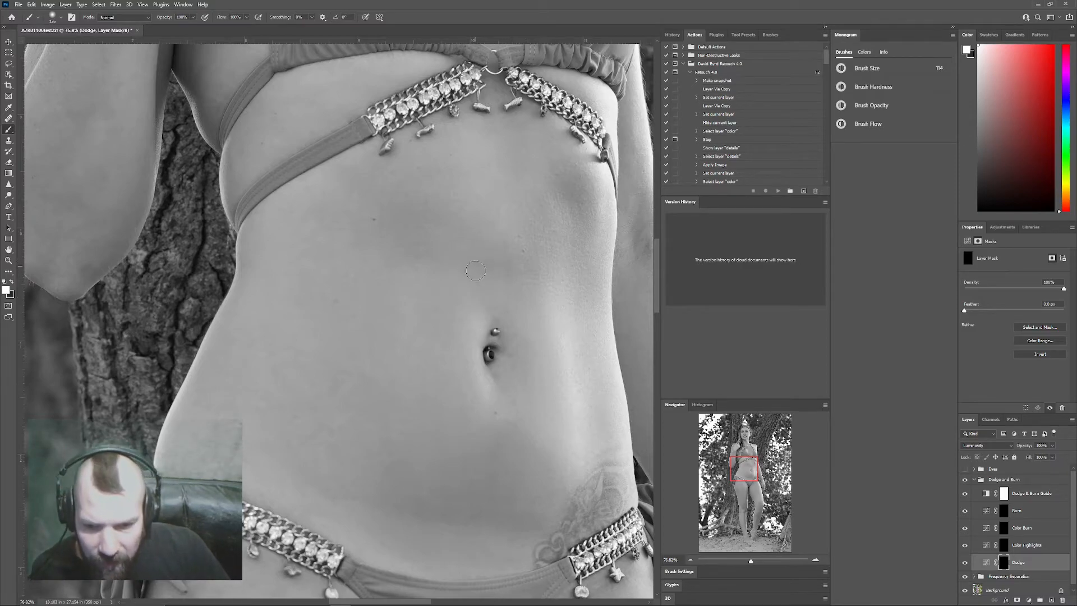
drag(472, 246, 472, 269)
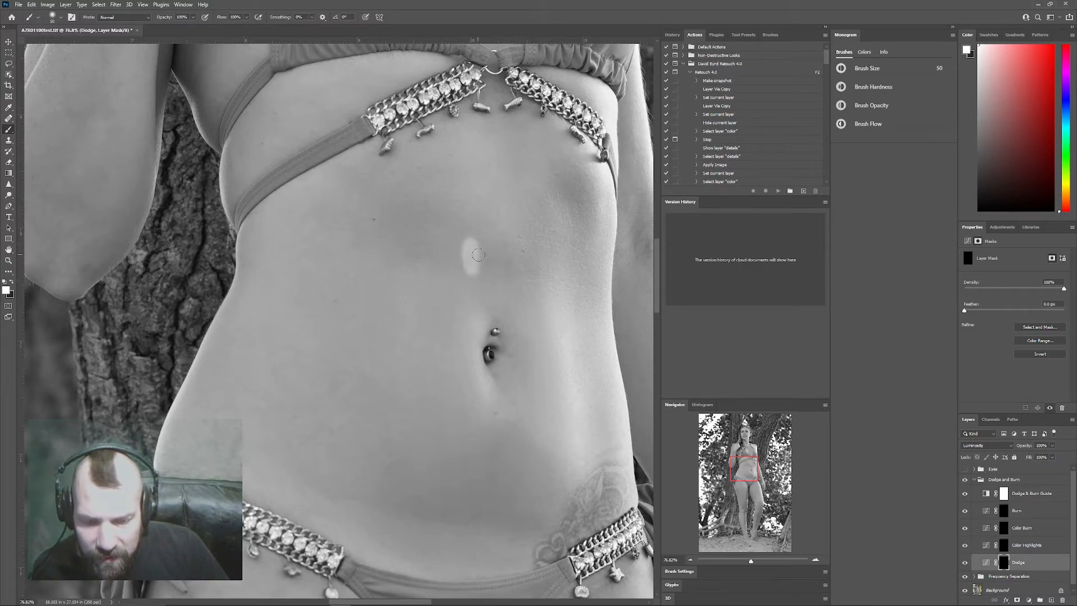
key(ctrl+z)
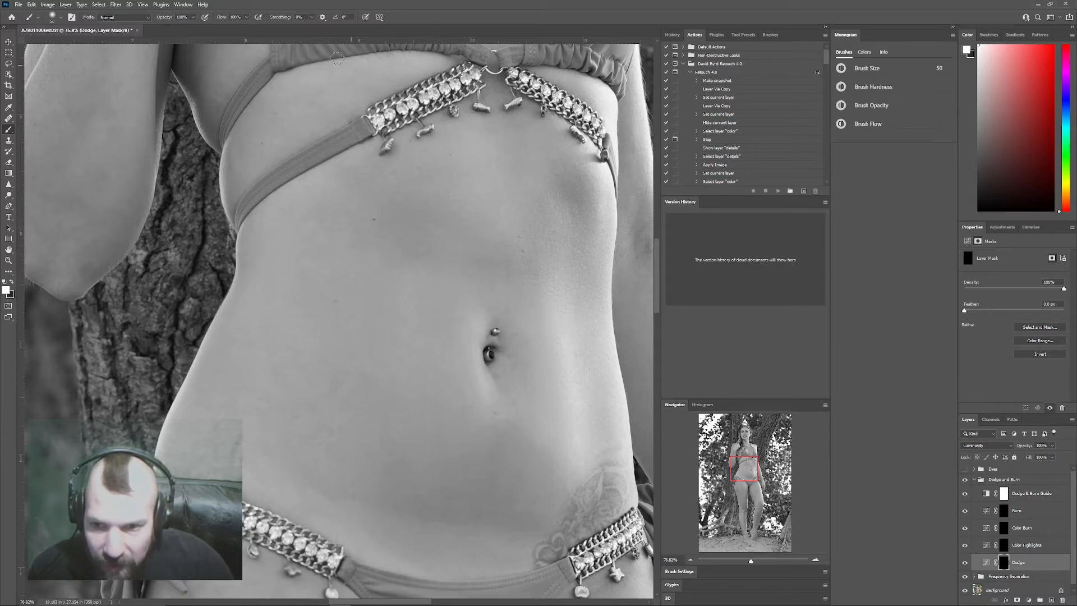
Lower the brush flow to a few percent and dodge the dark patches on the abdomen, reducing the brush size to 33 and 23.
click(247, 17)
drag(249, 27, 210, 28)
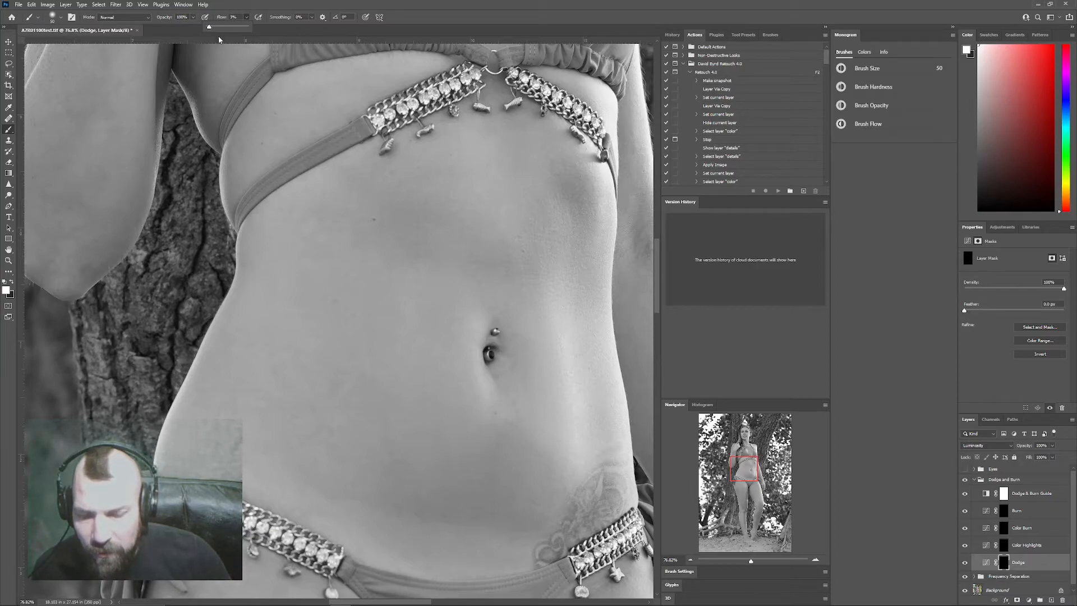
key(bracketright)
key(bracketright)
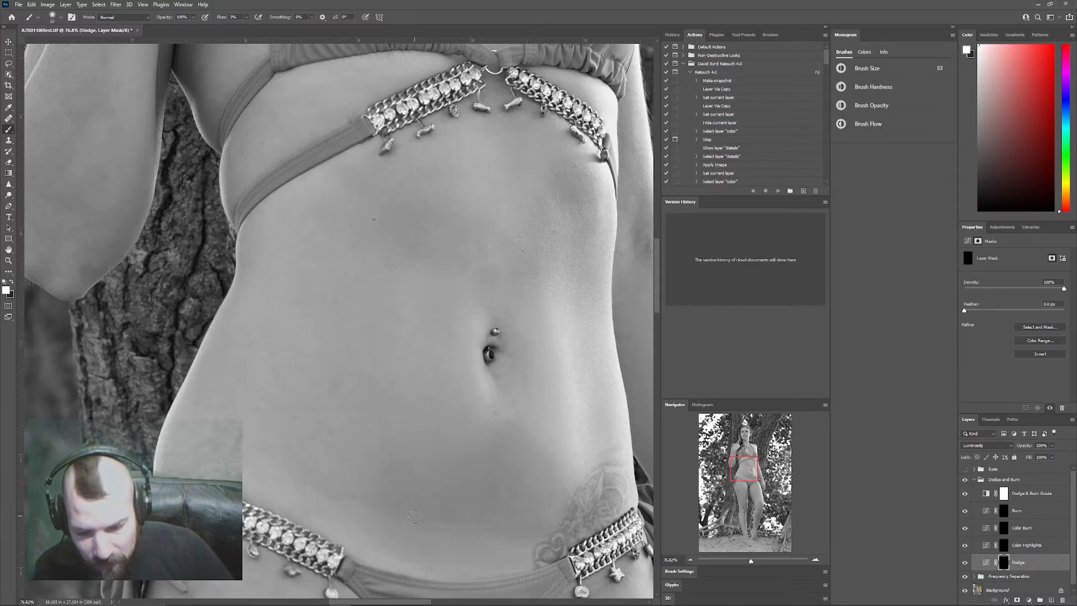
key(bracketleft)
key(bracketleft)
key(bracketleft)
key(bracketleft)
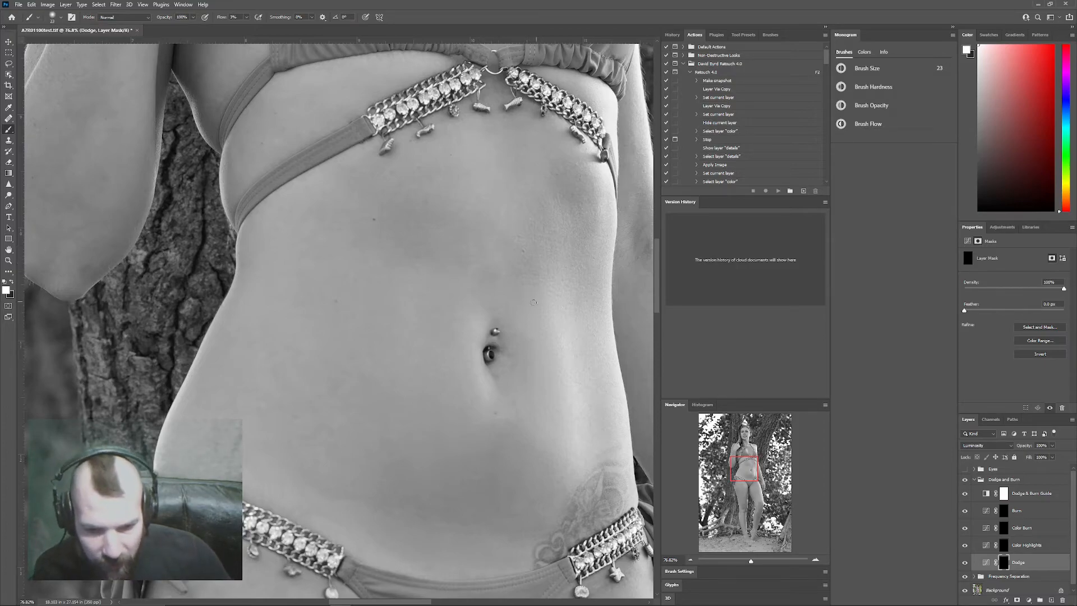
Select the Burn layer's mask and burn the light patches on the abdomen at brush size 22 and on the hip at size 14.
click(1003, 514)
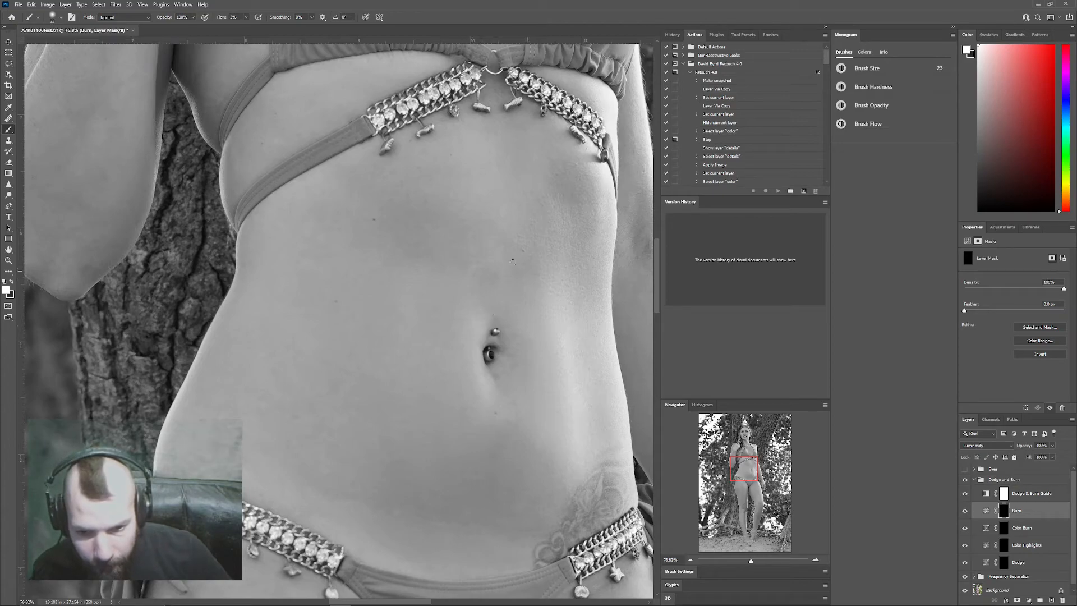
key([)
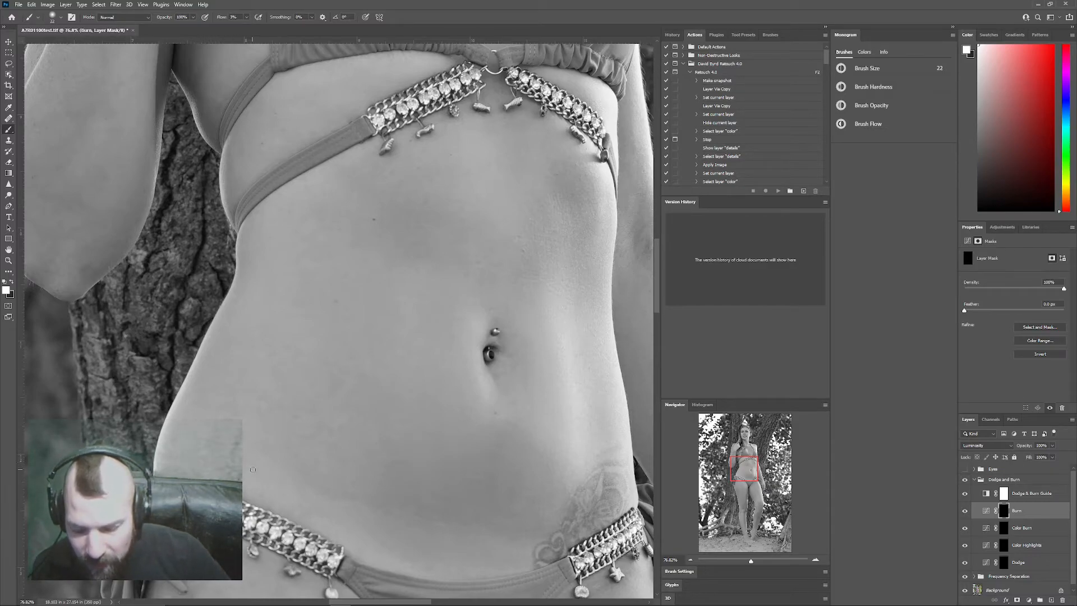
drag(292, 499, 345, 295)
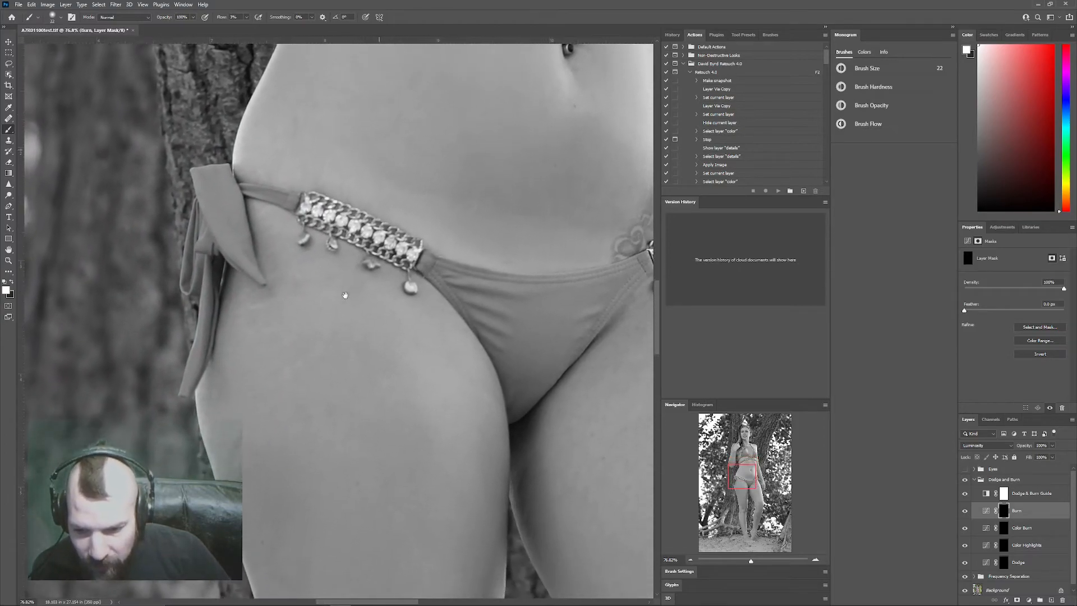
scroll(275, 322, up, 3)
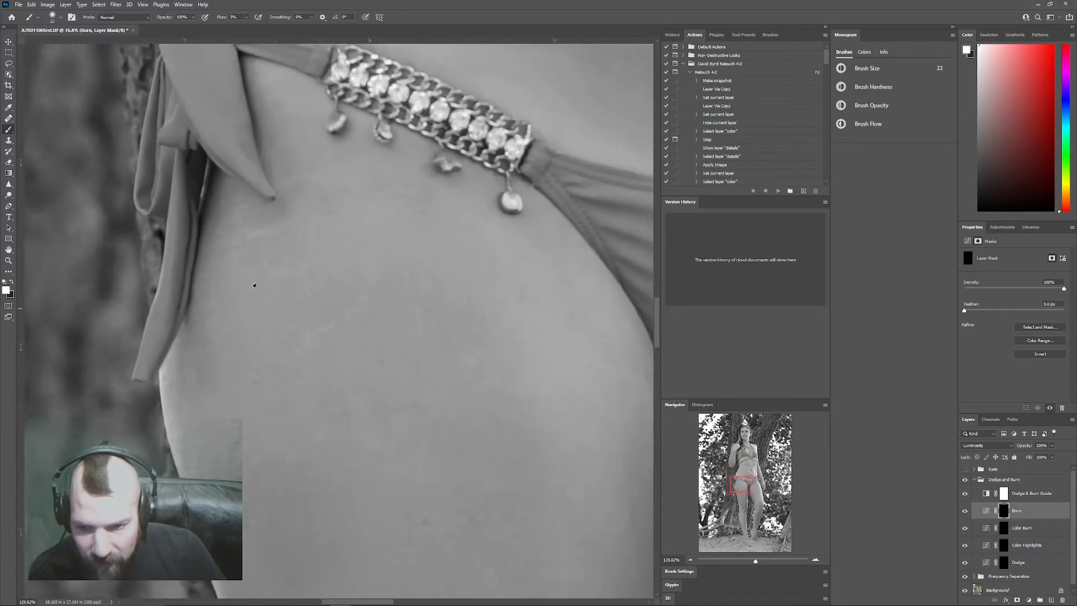
key([)
key([)
key([)
key([)
key([)
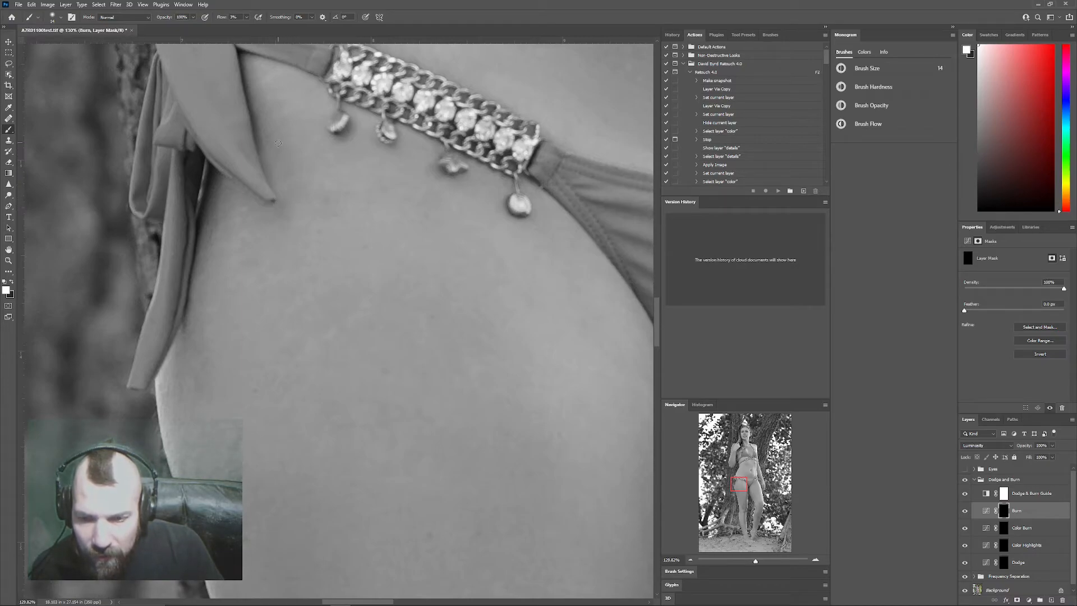
Refine the burn mask on the hip and upper thigh, burning with white at brush size 12.
key(x)
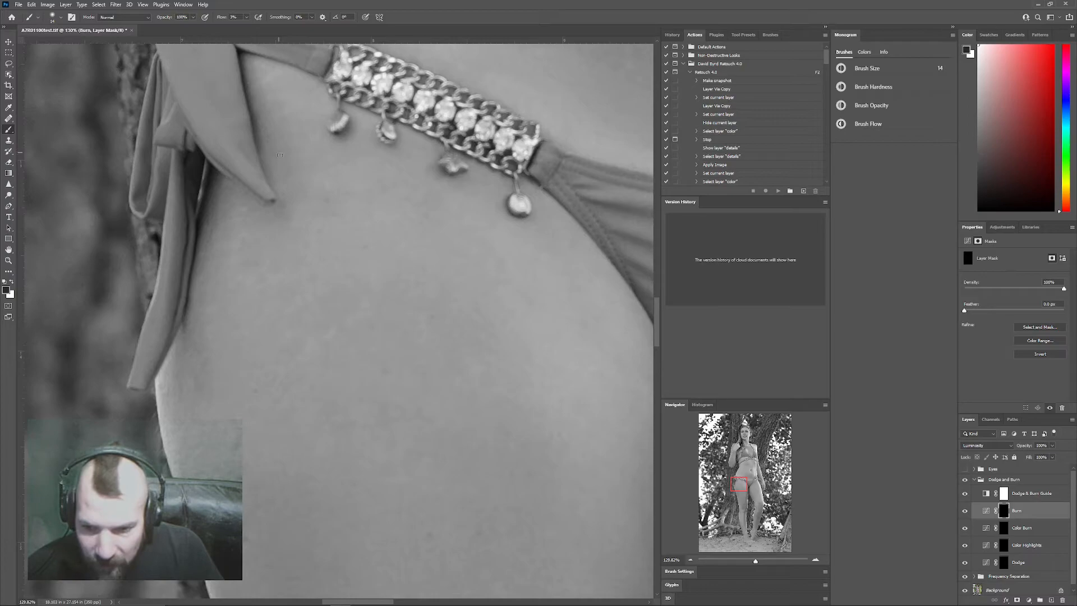
key(x)
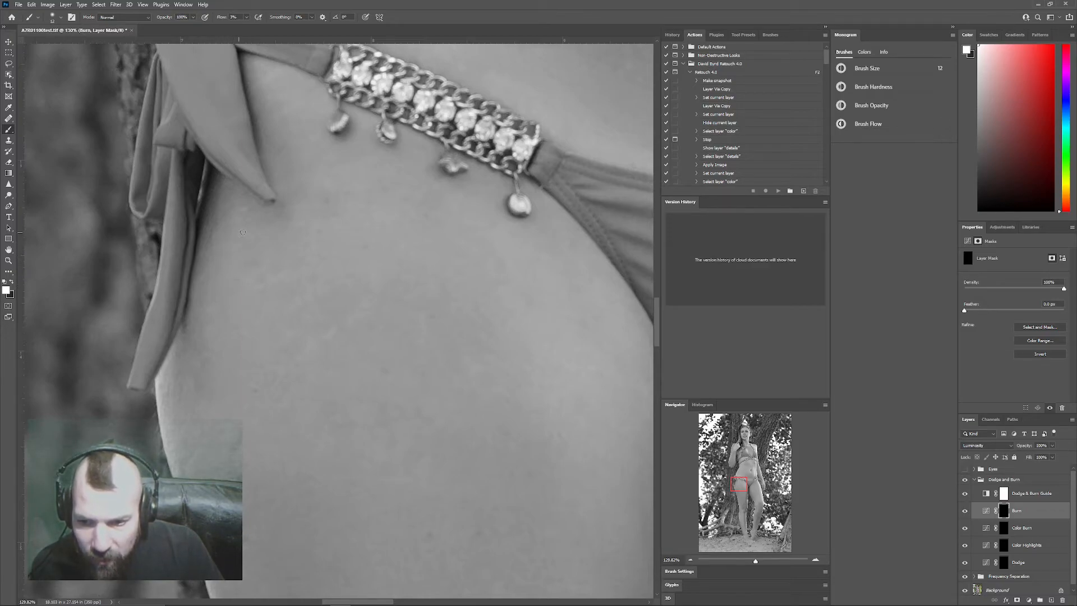
scroll(323, 330, down, 5)
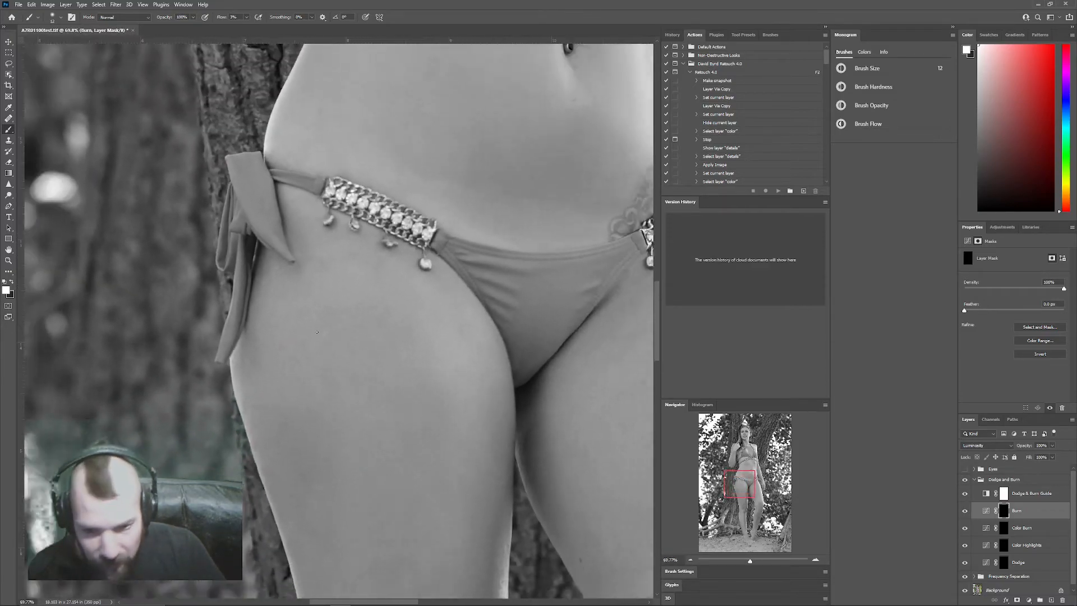
scroll(370, 349, up, 5)
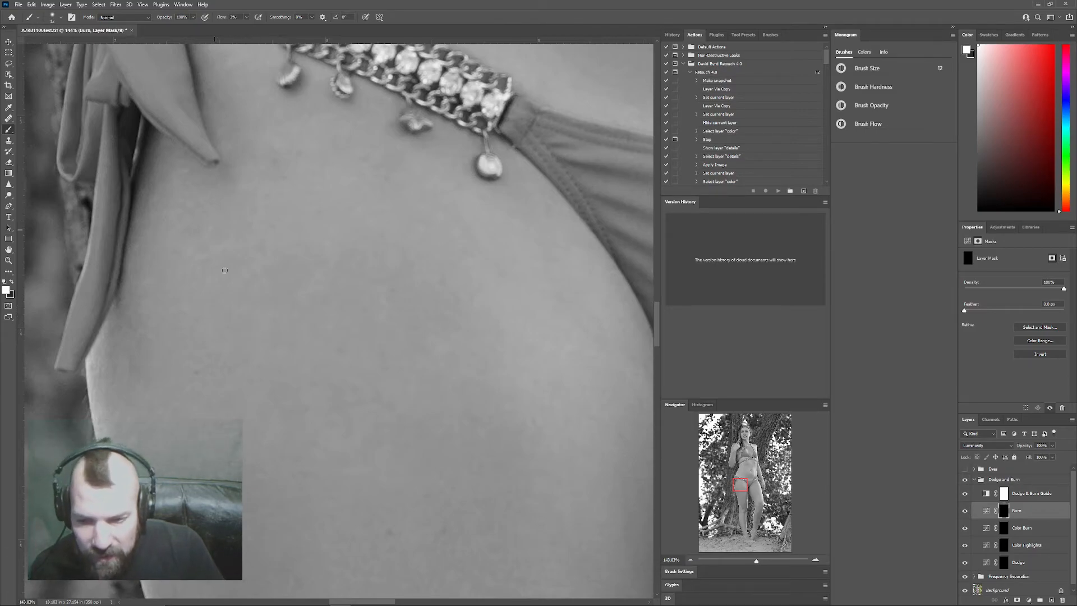
scroll(365, 308, down, 8)
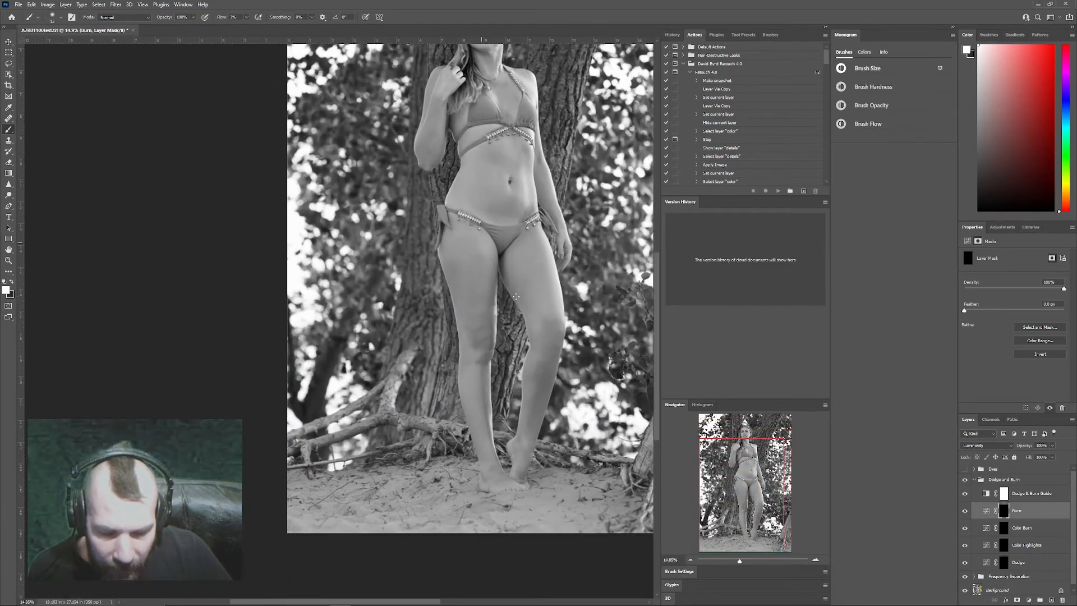
Hide the Dodge & Burn Guide layer and raise the brush flow to about 14%.
key([)
scroll(516, 297, up, 3)
drag(728, 483, 744, 459)
scroll(589, 404, down, 4)
scroll(589, 404, up, 1)
key([)
key(])
click(965, 493)
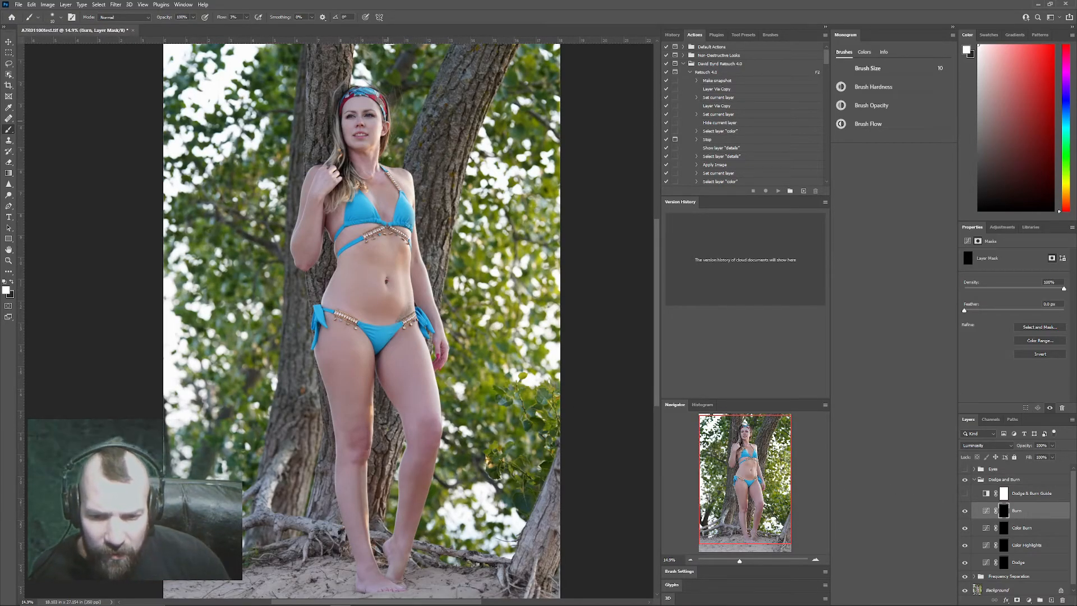
key([)
drag(245, 18, 253, 30)
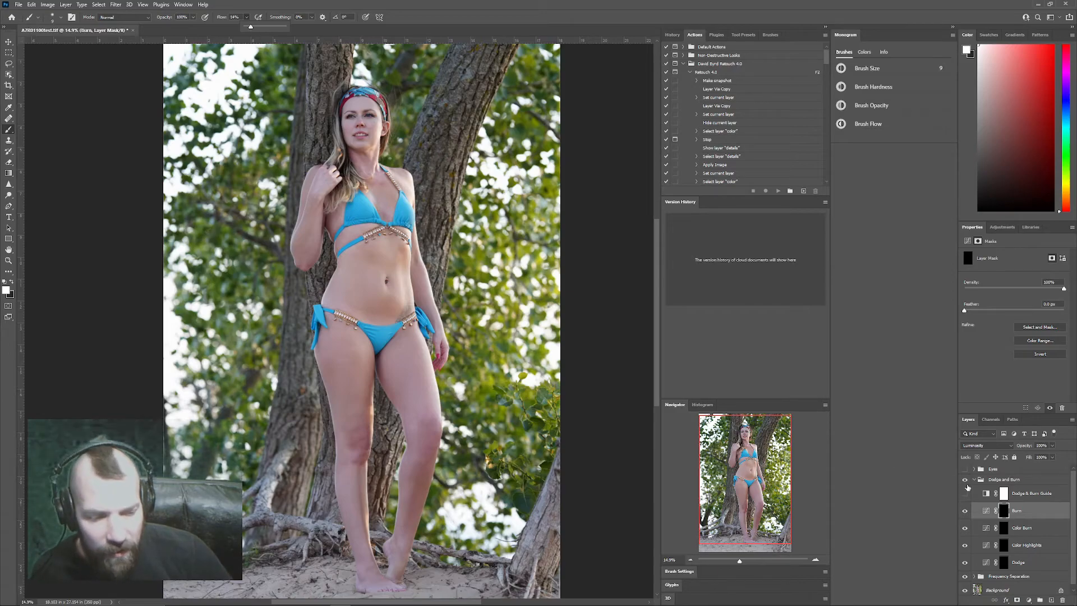
Burn shadow contours along the legs, torso and face on the Burn layer's mask, using brush size 466 and reducing it to 250.
click(1003, 512)
key(])
key(])
key(])
key(])
key(])
key(])
key(])
key(])
key(])
key(])
key(])
key(])
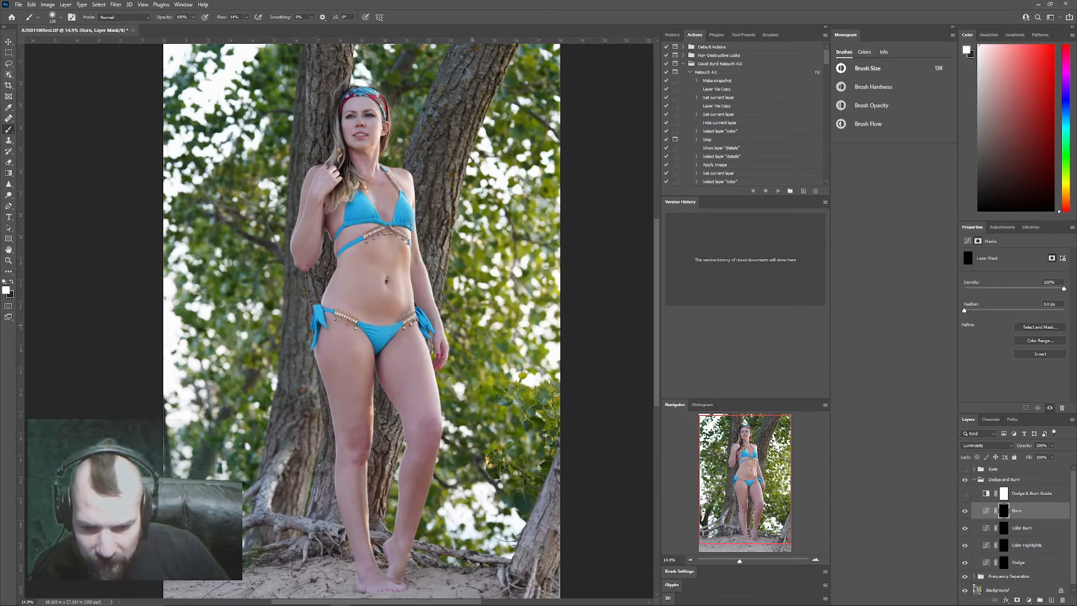
key(])
key(])
key(])
key(])
key(])
key(])
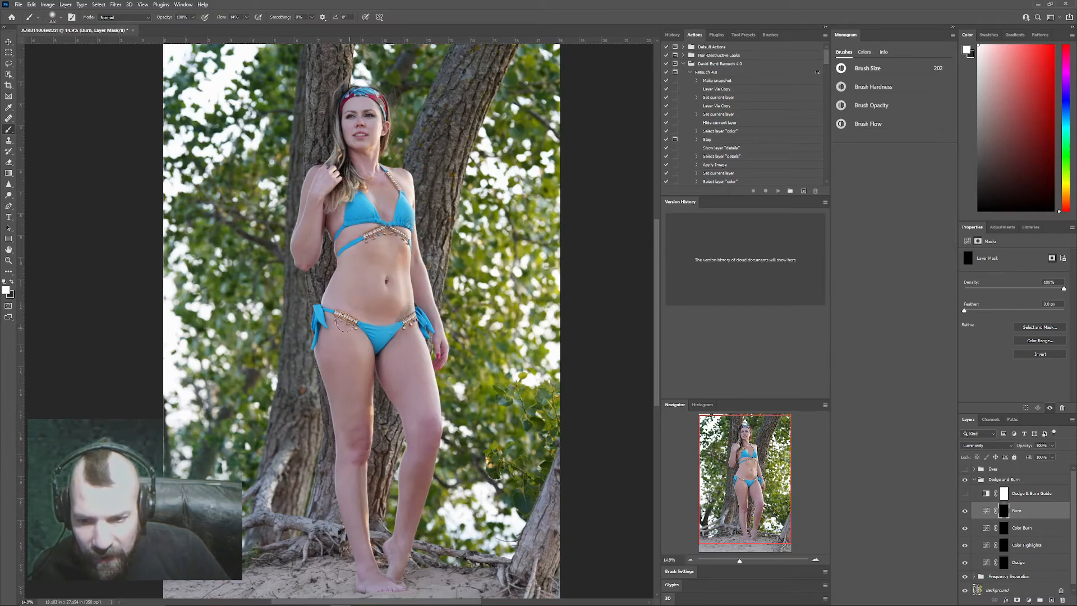
key(])
key(])
key(])
key(])
key(])
key(])
key(])
key(])
key(])
key(])
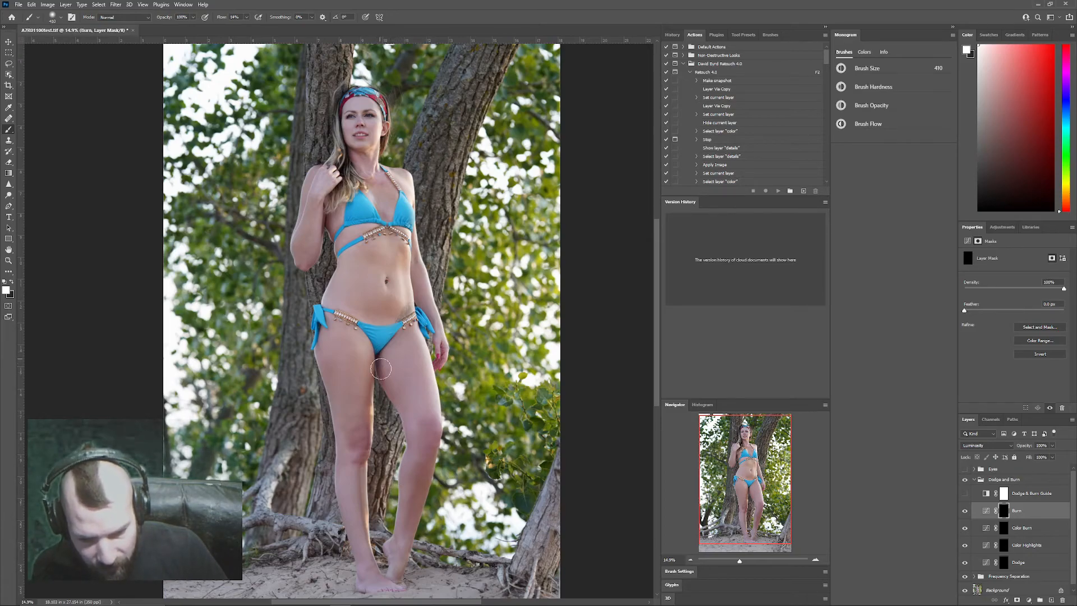
key(])
key(])
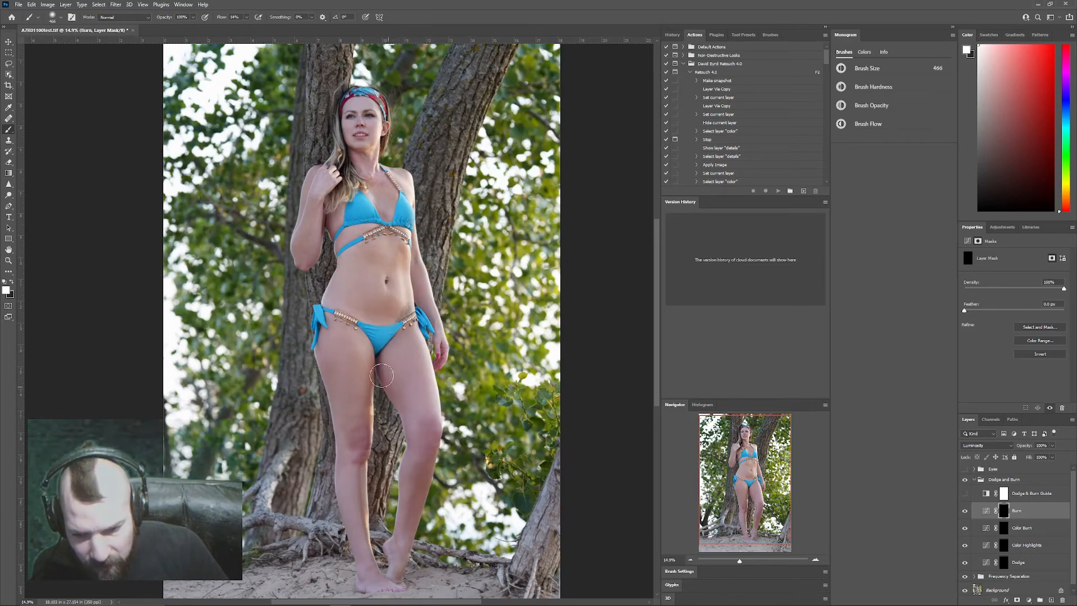
mouse_move(396, 450)
mouse_down()
mouse_move(407, 499)
mouse_move(428, 459)
mouse_move(419, 551)
mouse_move(431, 449)
mouse_move(417, 502)
mouse_move(365, 420)
mouse_move(355, 370)
mouse_move(367, 360)
mouse_move(371, 439)
mouse_move(371, 378)
mouse_move(371, 433)
mouse_move(313, 362)
mouse_move(322, 422)
mouse_move(334, 392)
mouse_move(334, 519)
mouse_move(327, 302)
mouse_move(338, 247)
mouse_move(395, 247)
mouse_move(372, 267)
mouse_up()
mouse_move(371, 127)
mouse_down()
mouse_move(346, 152)
mouse_move(344, 124)
mouse_move(351, 179)
mouse_move(342, 109)
mouse_move(352, 180)
mouse_move(345, 101)
mouse_move(352, 199)
mouse_move(342, 110)
mouse_move(357, 179)
mouse_move(340, 257)
mouse_move(335, 193)
mouse_move(344, 282)
mouse_move(331, 198)
mouse_move(347, 287)
mouse_move(334, 191)
mouse_move(337, 277)
mouse_move(332, 207)
mouse_move(354, 256)
mouse_up()
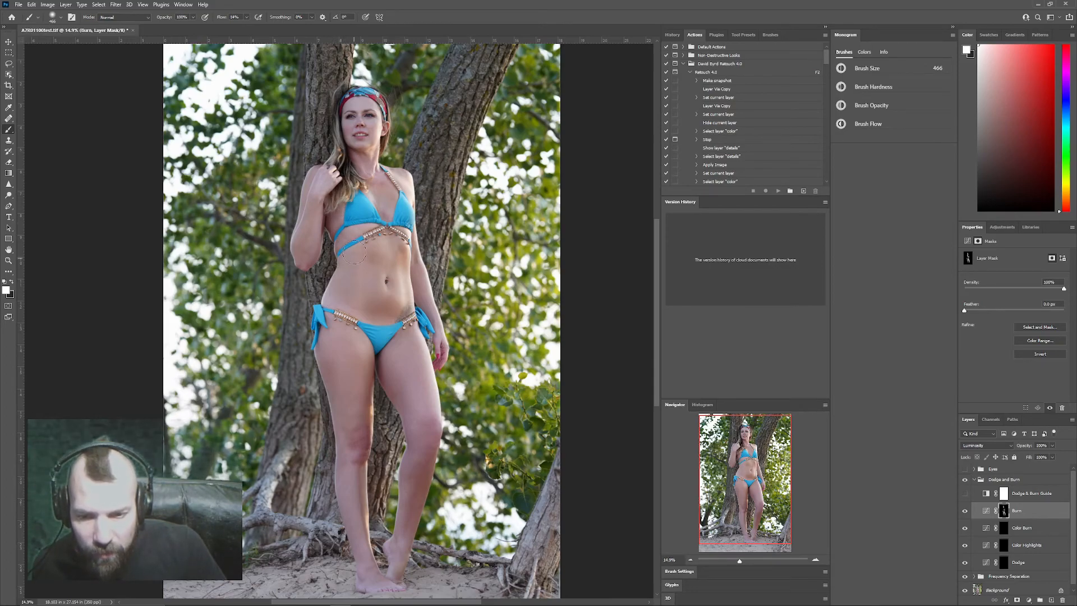
key(bracketleft)
key(bracketleft)
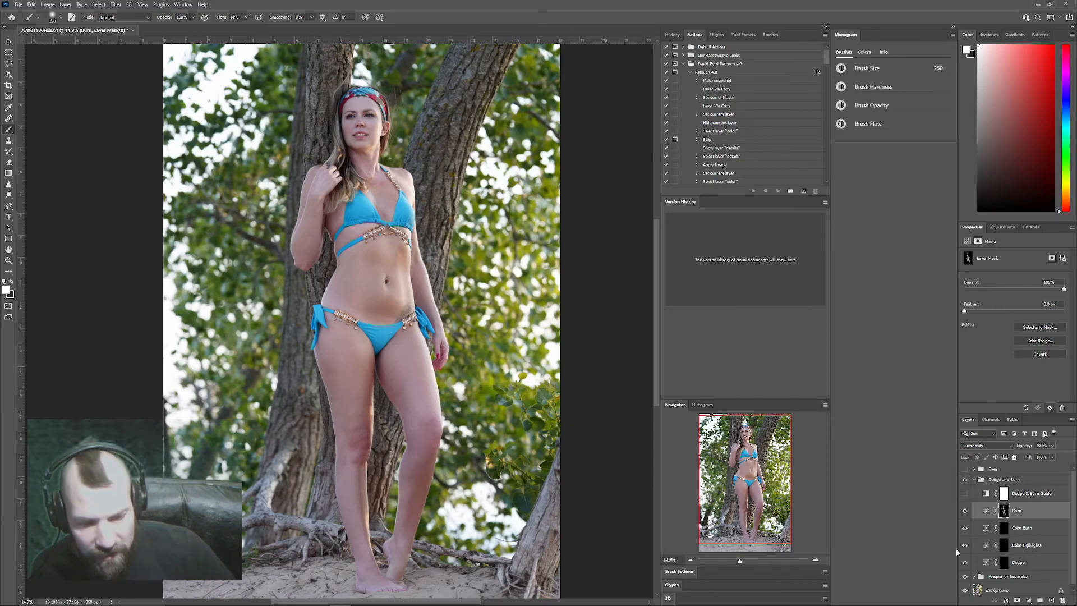
Select the Dodge layer's mask and dodge the highlights on the torso, enlarging the brush to 394 and 490.
click(1004, 562)
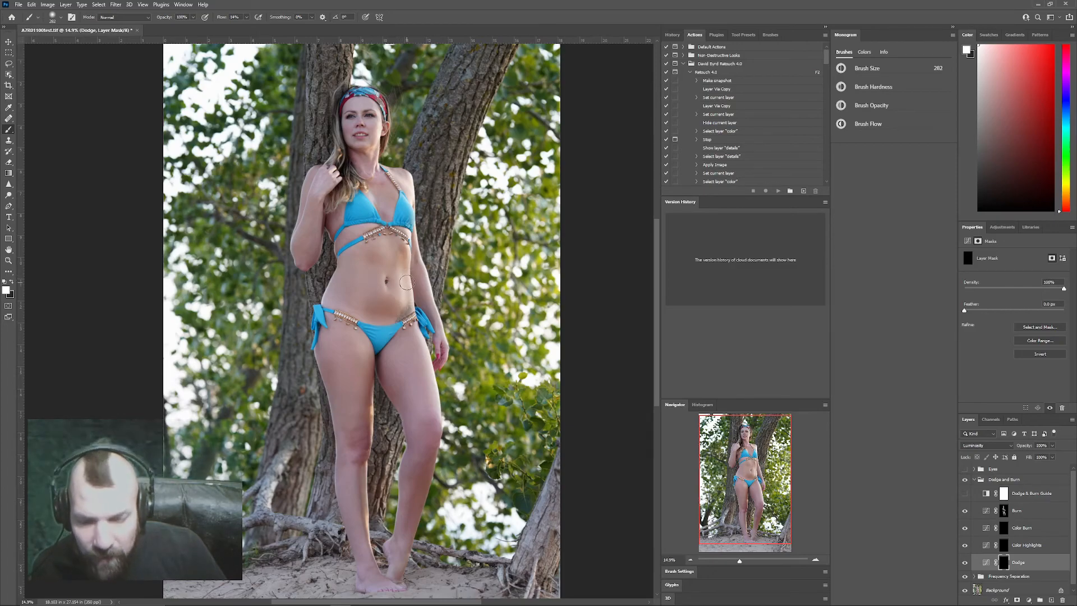
key(])
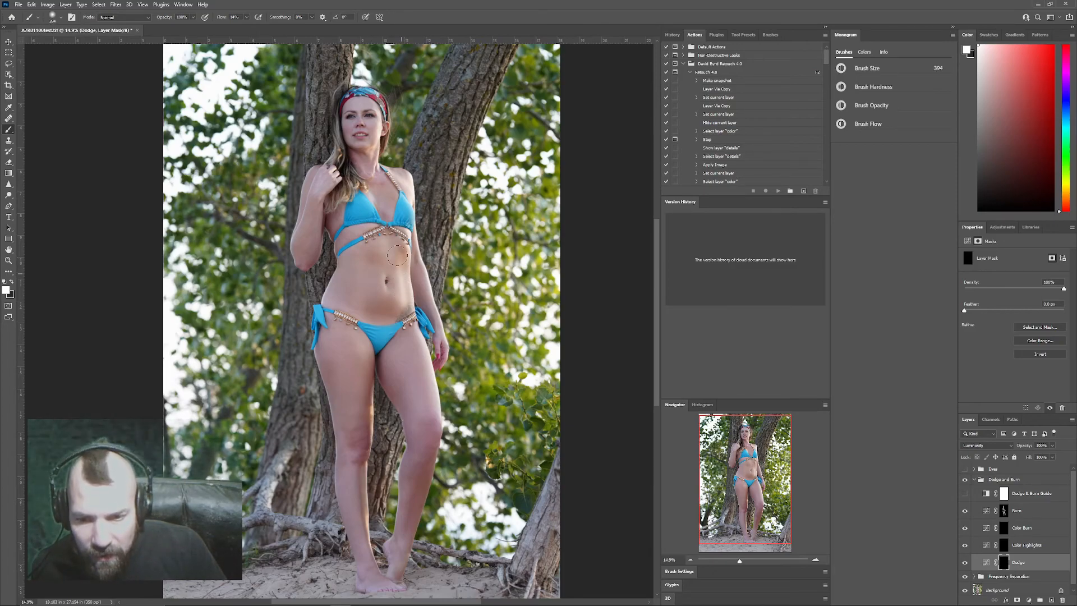
key(])
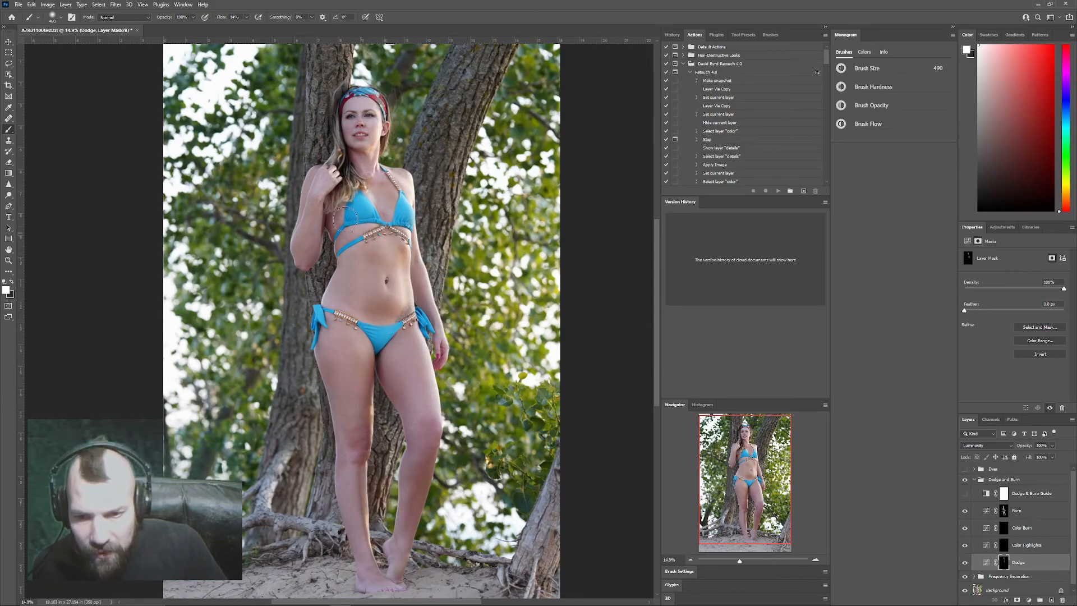
Dodge the highlights along the thighs and lower legs on the Dodge mask, using brush sizes between 378 and 570.
key([)
key([)
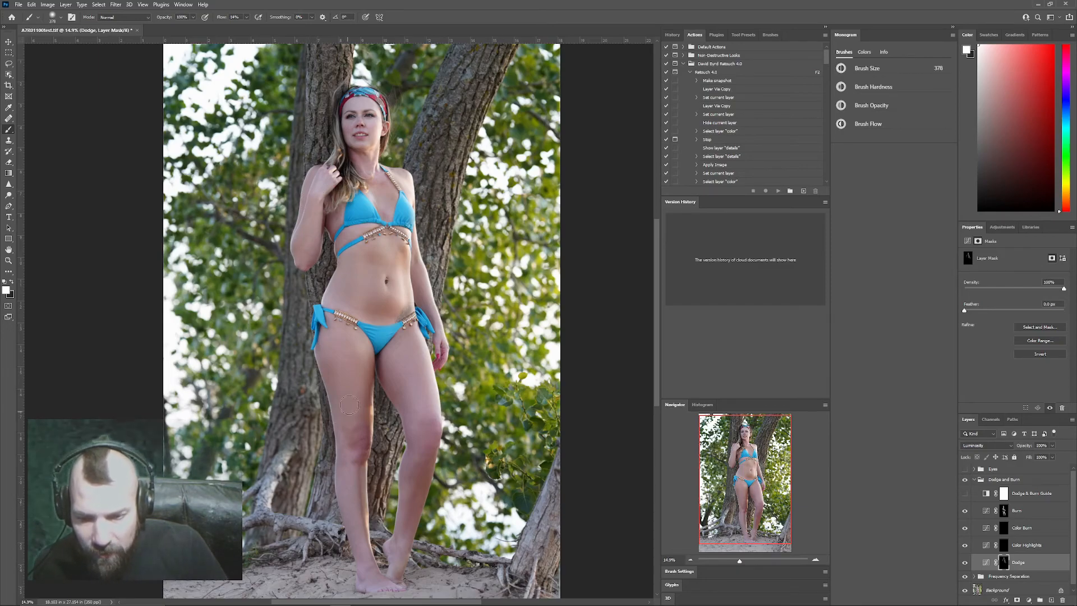
key(])
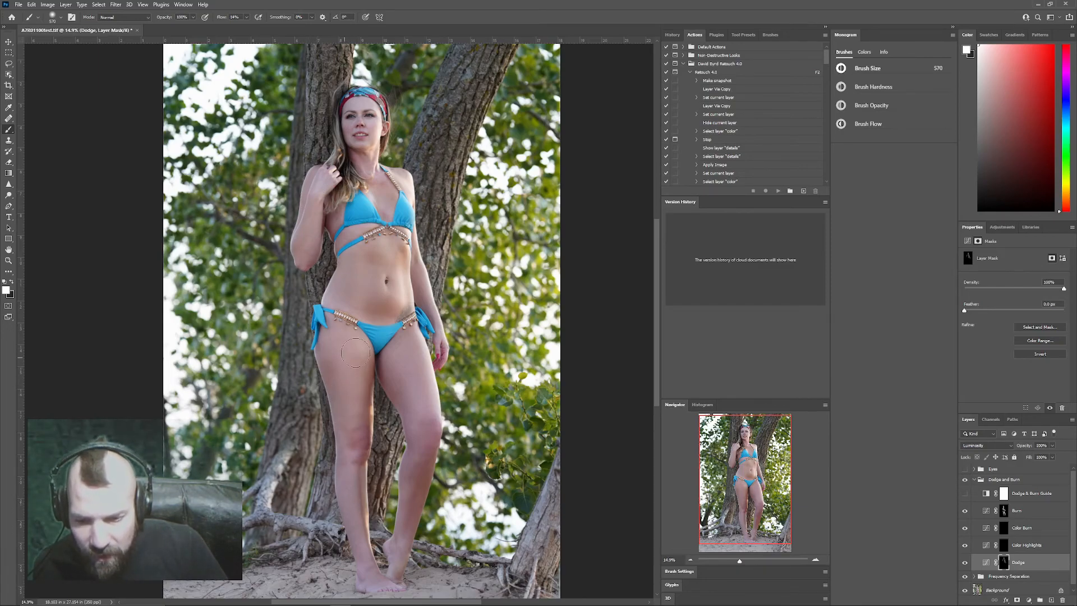
mouse_move(406, 338)
mouse_down()
mouse_move(433, 418)
mouse_move(397, 526)
mouse_up()
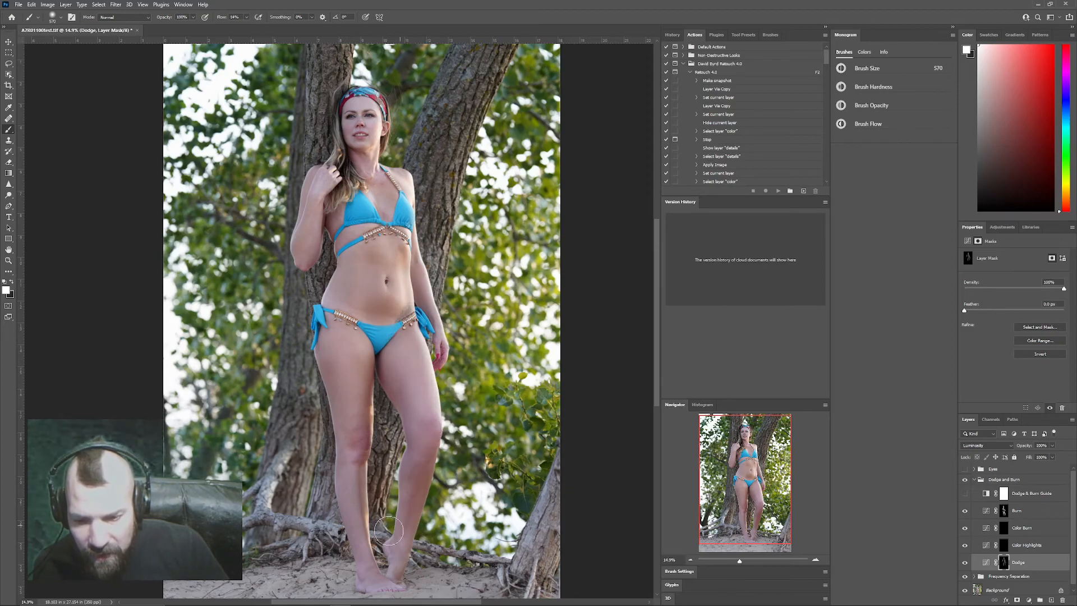
key([)
drag(351, 472, 372, 565)
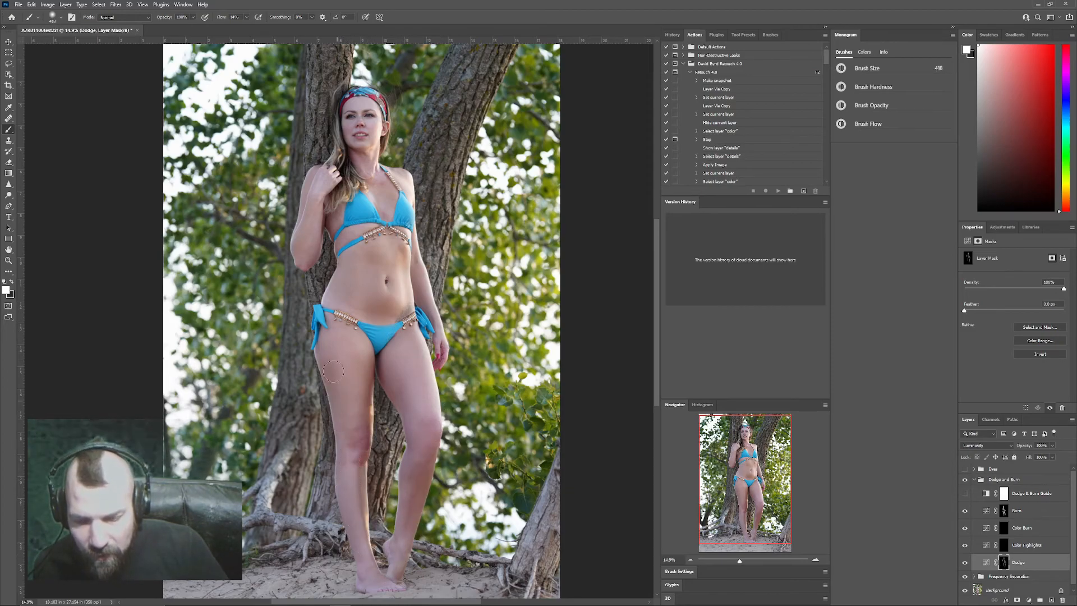
drag(332, 359, 342, 430)
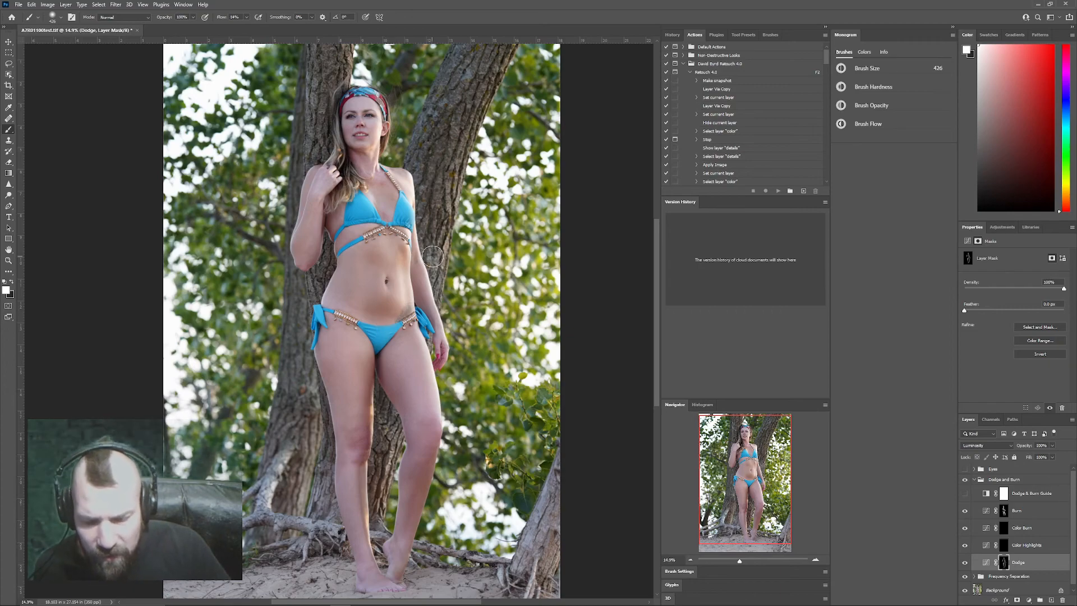
key([)
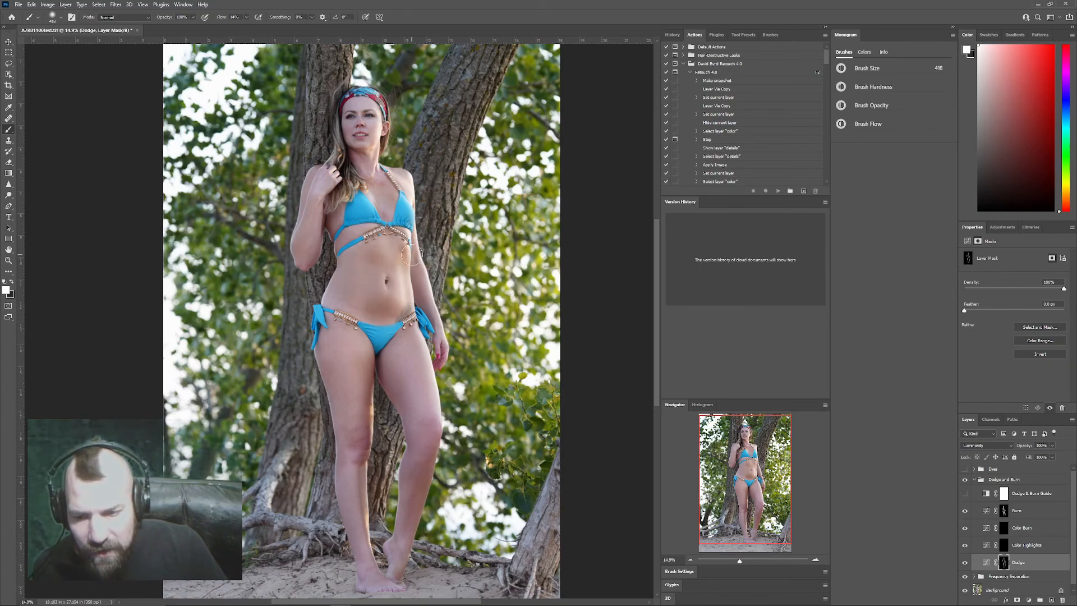
Toggle the Dodge and Burn group's visibility repeatedly to compare the body contouring before and after.
click(966, 480)
click(965, 481)
click(967, 482)
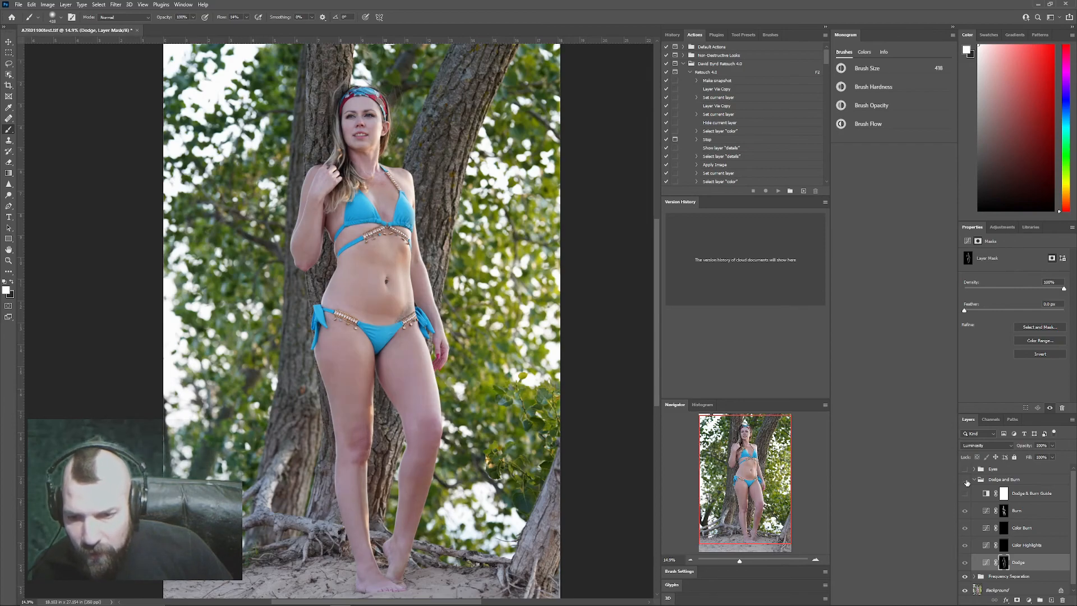
click(966, 482)
click(967, 482)
click(966, 482)
click(967, 482)
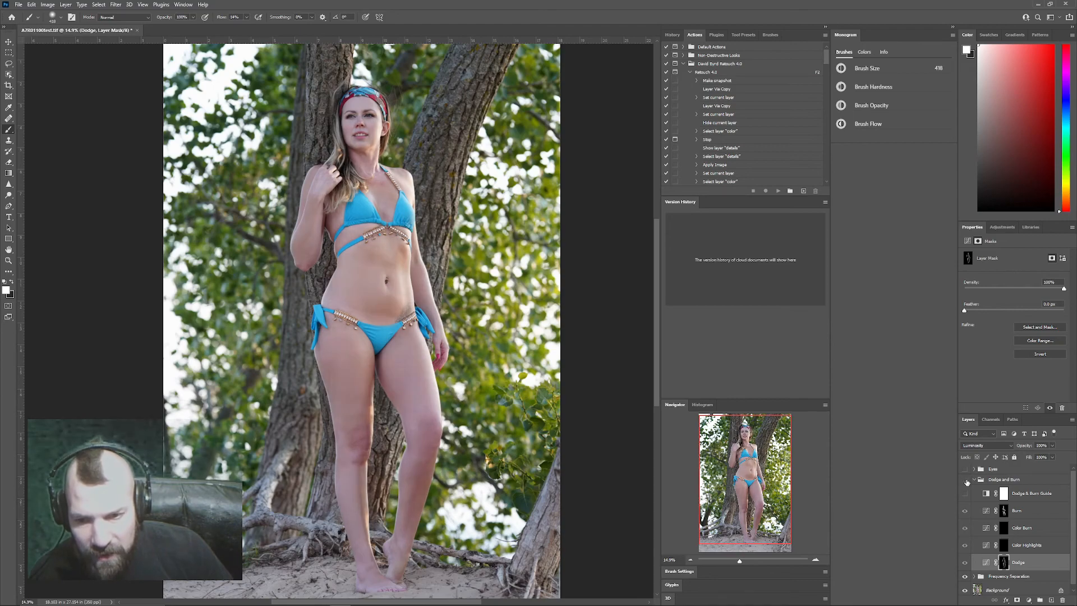
click(966, 482)
click(967, 482)
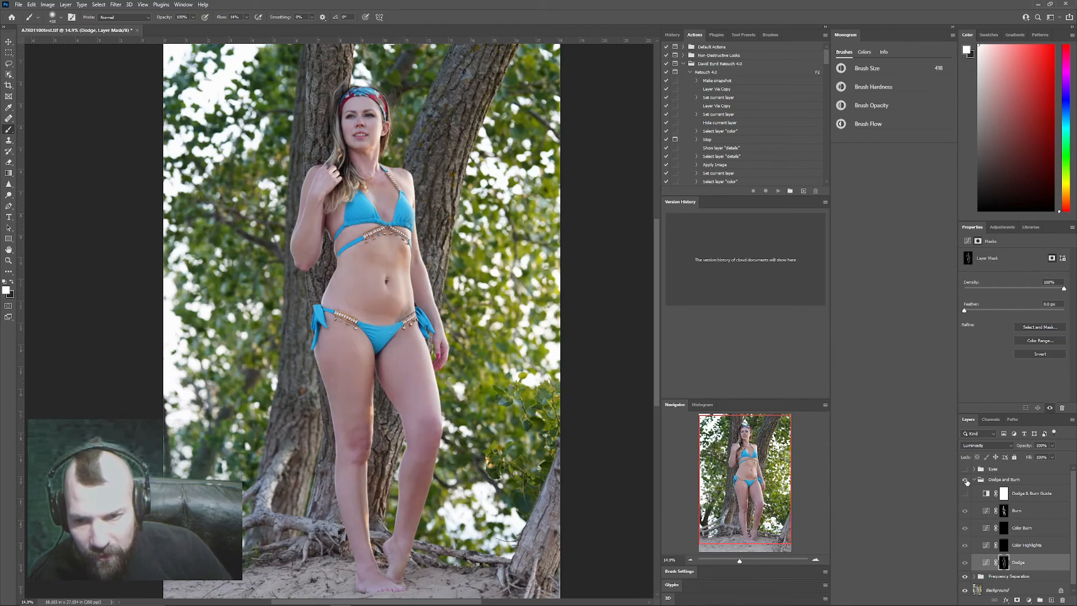
click(967, 482)
click(967, 482)
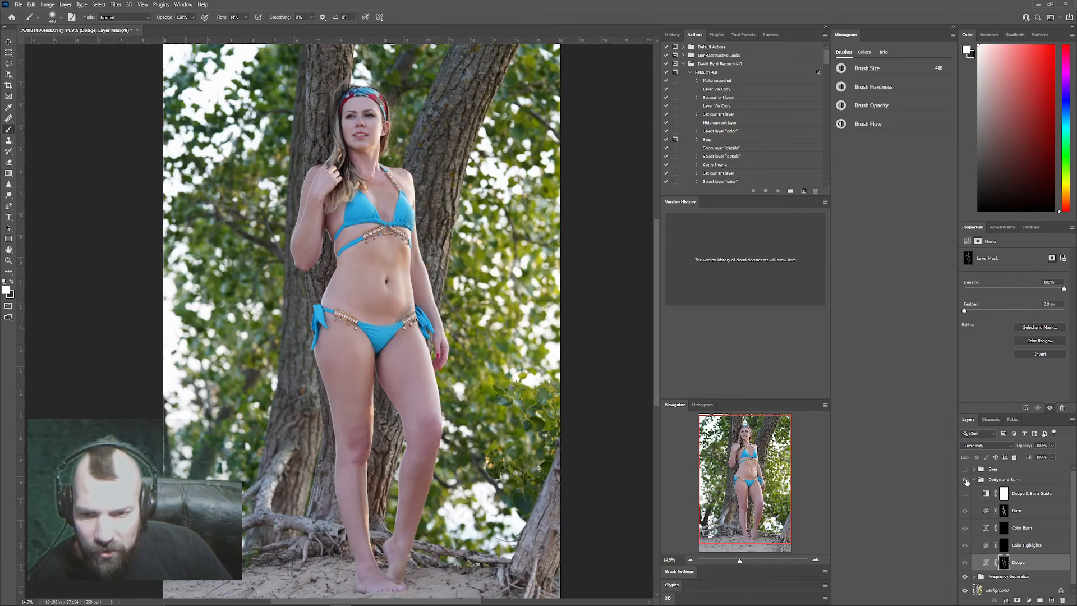
click(967, 482)
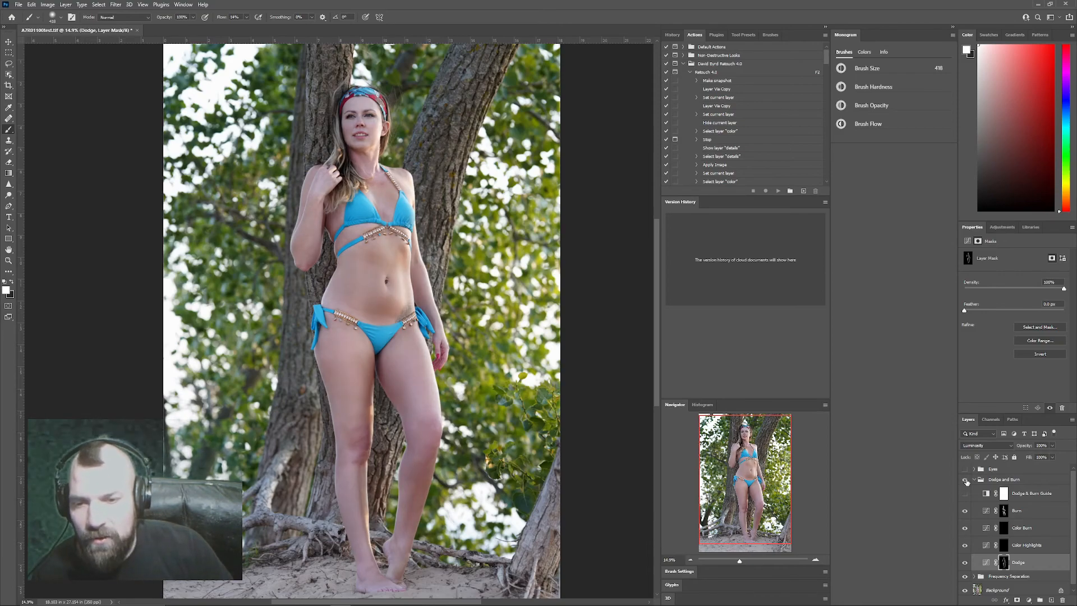
click(967, 482)
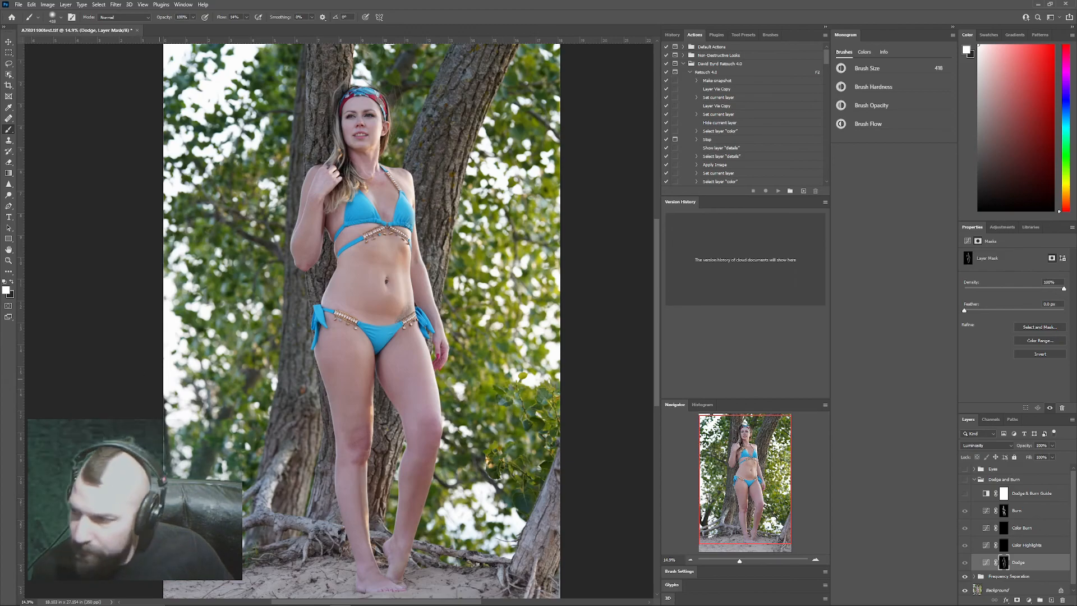